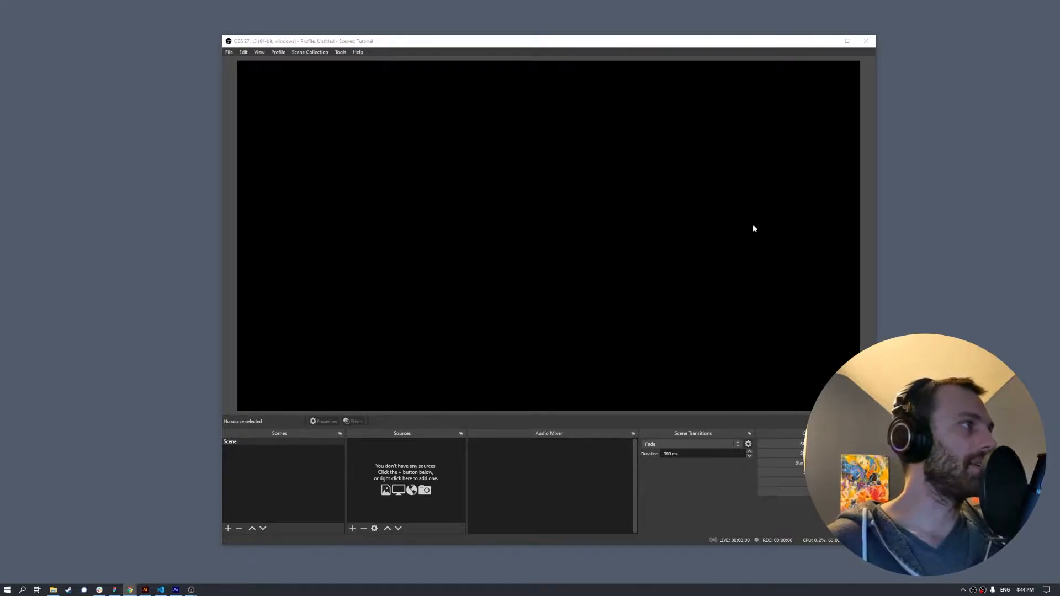
- Open the File menu above the empty Tutorial scene preview
{"action": "left_click", "coordinate": [229, 53]}
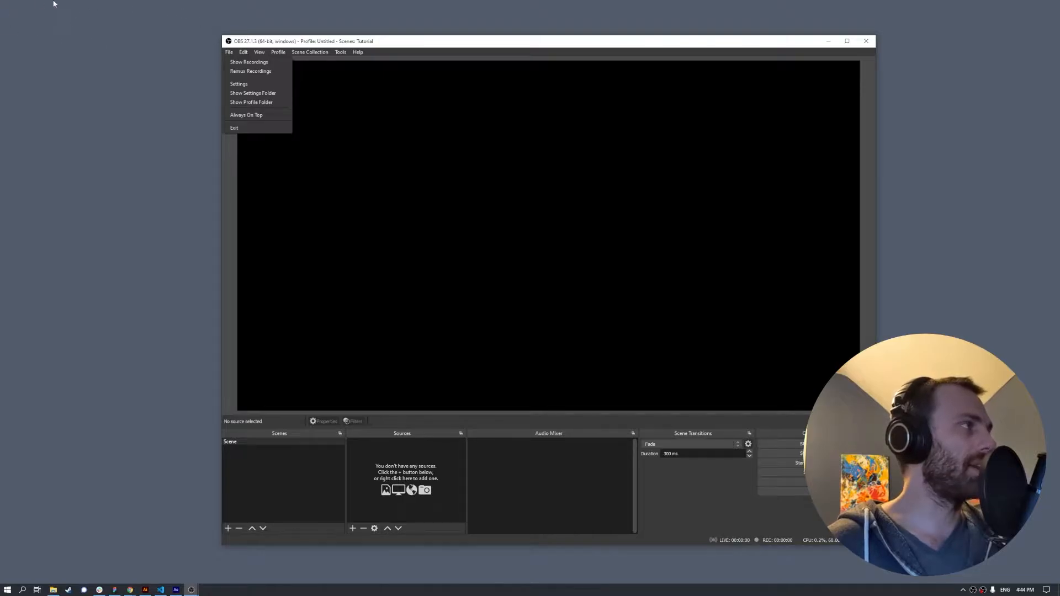
- In Settings > Output, confirm that Recording Quality stays High Quality
{"action": "left_click", "coordinate": [260, 84]}
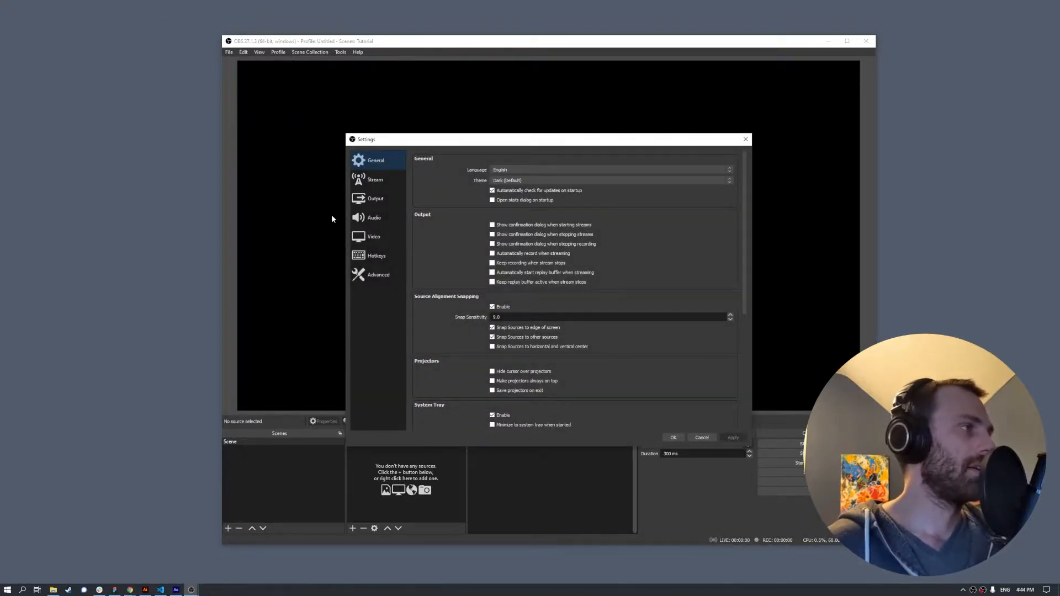
{"action": "left_click", "coordinate": [371, 208]}
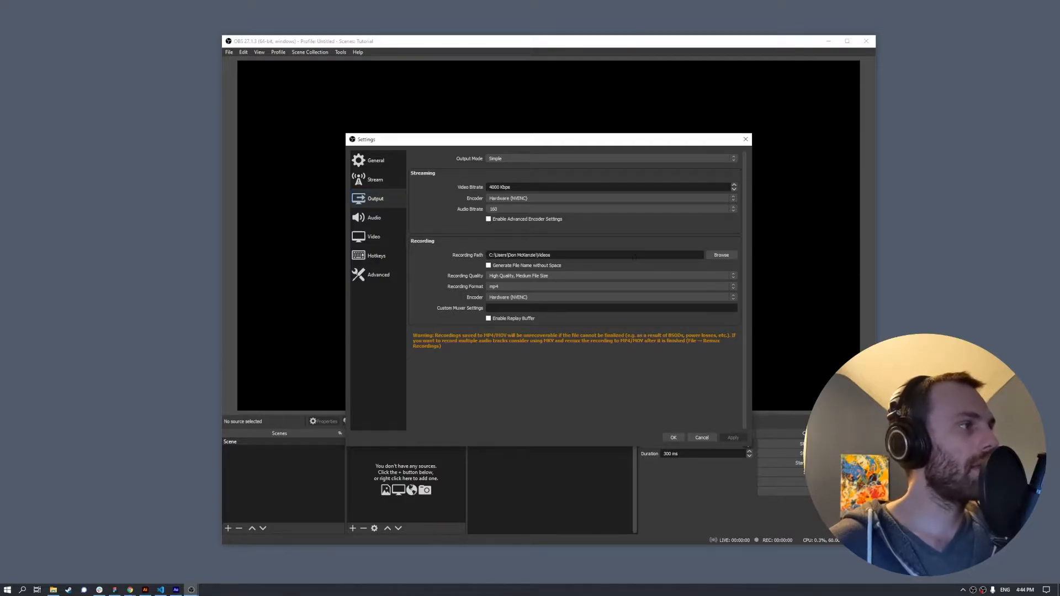
{"action": "left_click", "coordinate": [643, 277]}
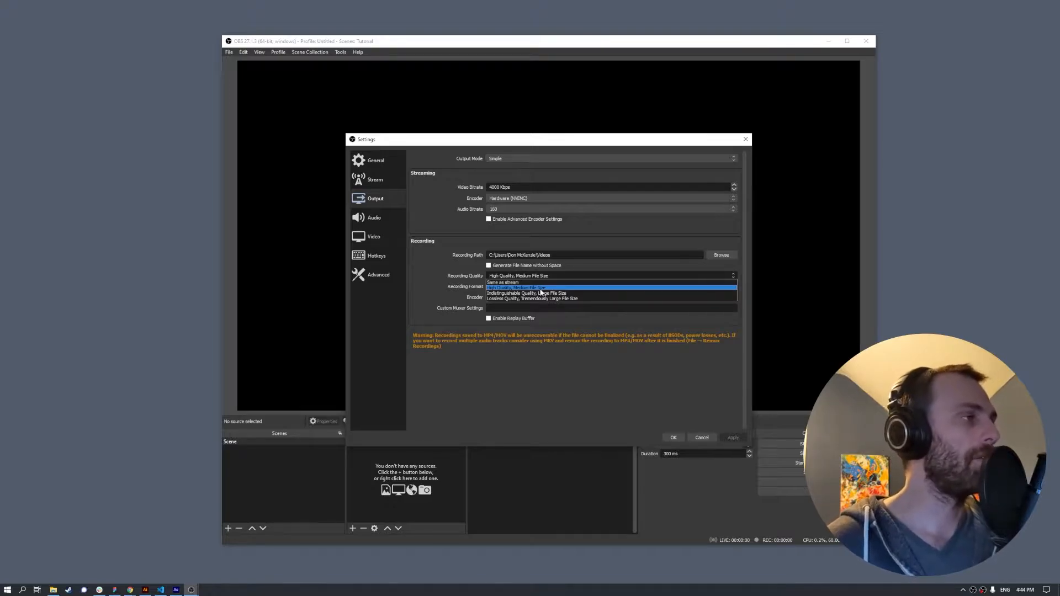
{"action": "left_click", "coordinate": [416, 319]}
- Keep the mp4 recording format and the Hardware (NVENC) encoder, then go to the Audio page
{"action": "left_click", "coordinate": [498, 287]}
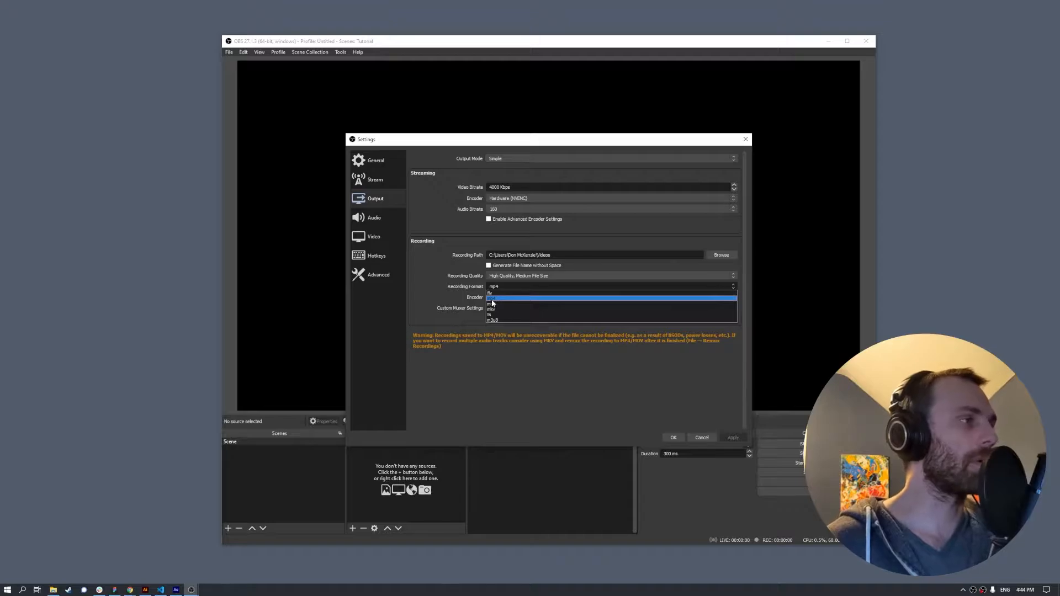
{"action": "left_click", "coordinate": [491, 299]}
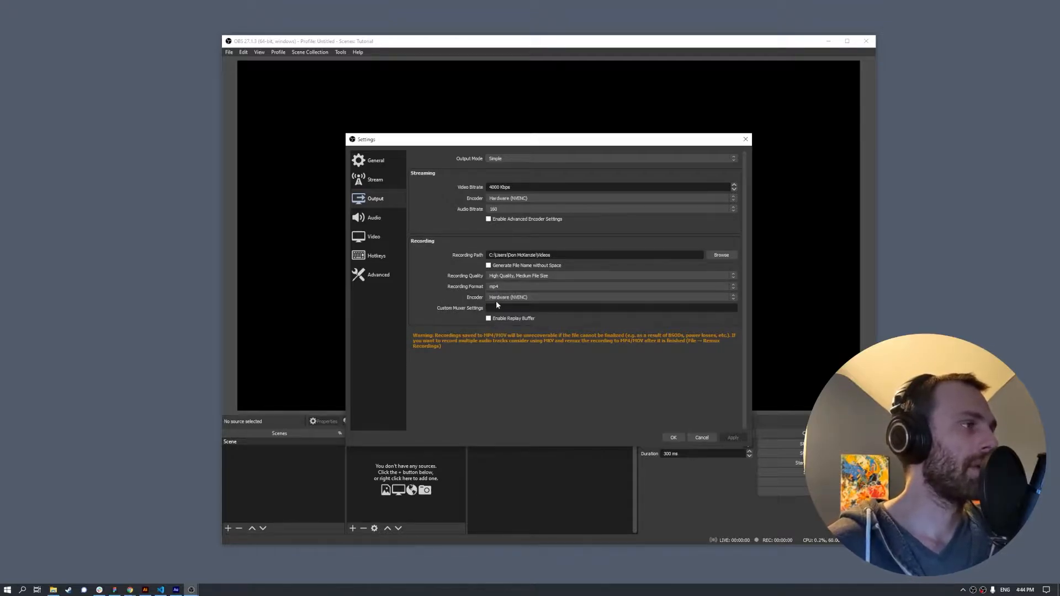
{"action": "left_click", "coordinate": [507, 298]}
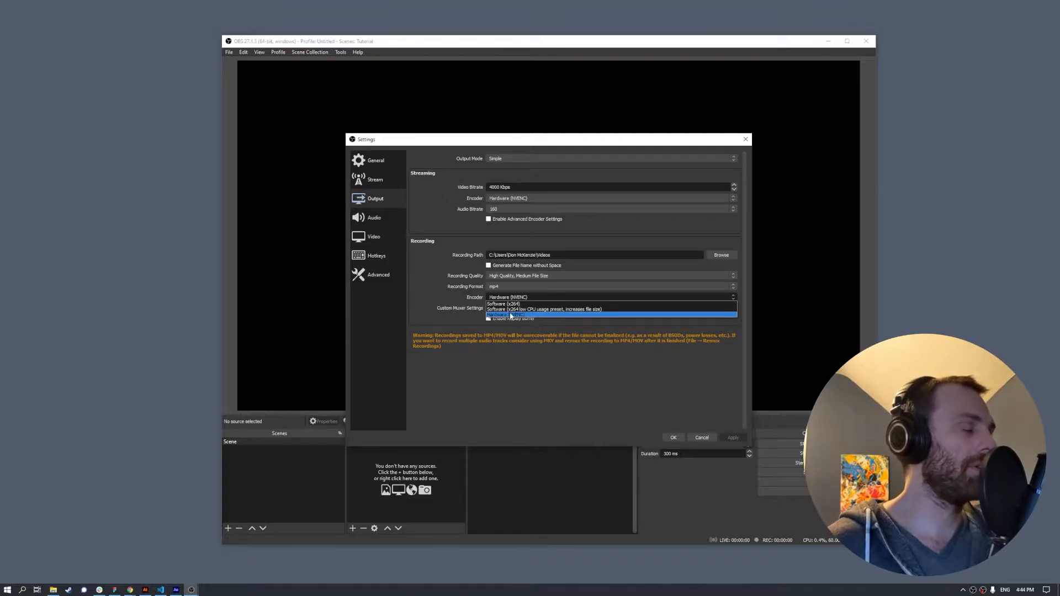
{"action": "left_click", "coordinate": [510, 315]}
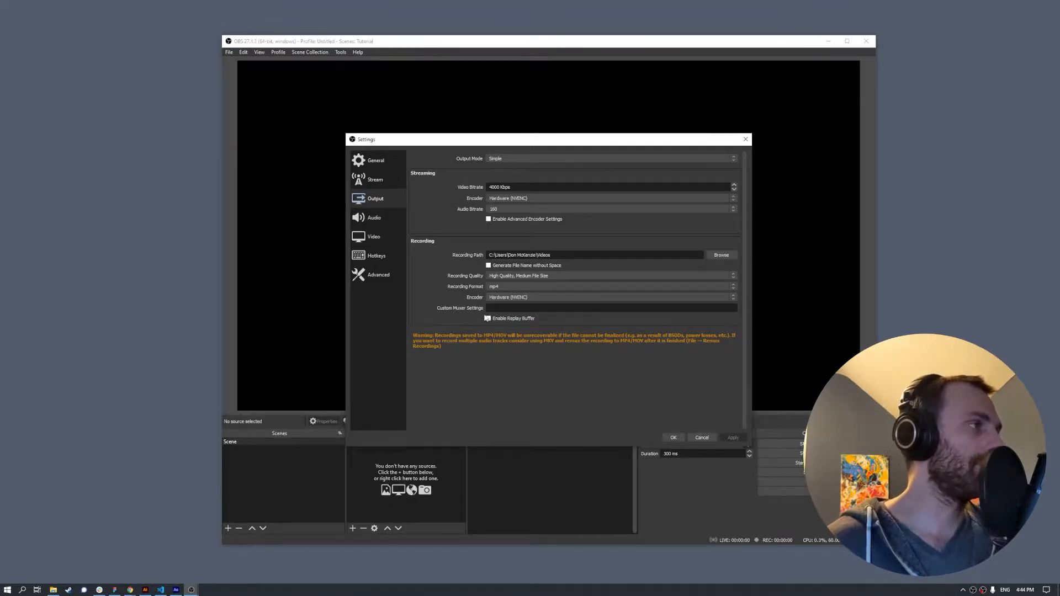
{"action": "left_click", "coordinate": [392, 218]}
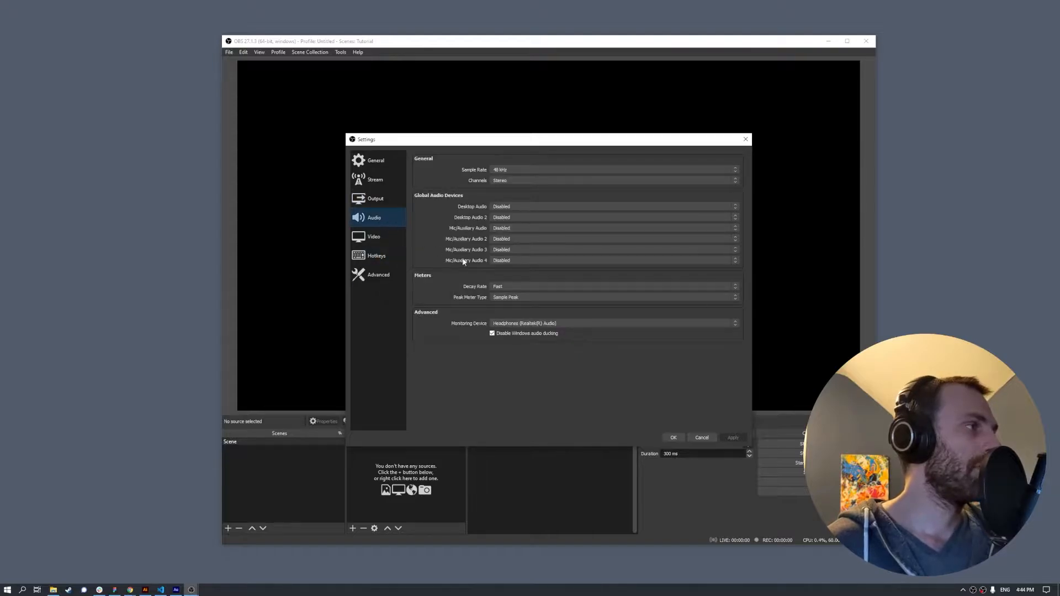
- Confirm the 48 kHz sample rate and 1920x1080 base and output resolutions, then close Settings
{"action": "left_click", "coordinate": [503, 170]}
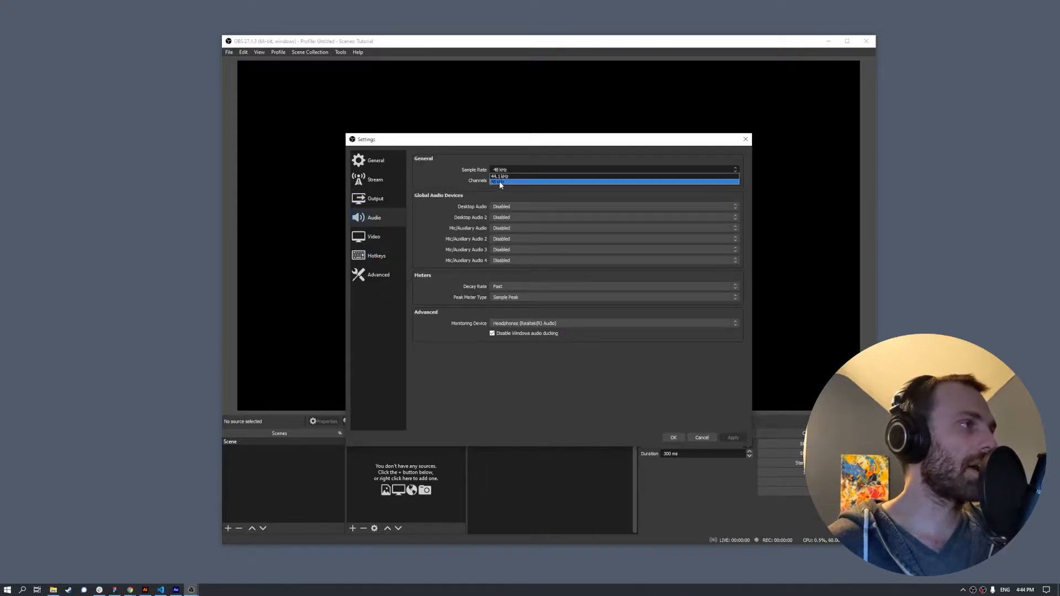
{"action": "left_click", "coordinate": [499, 181]}
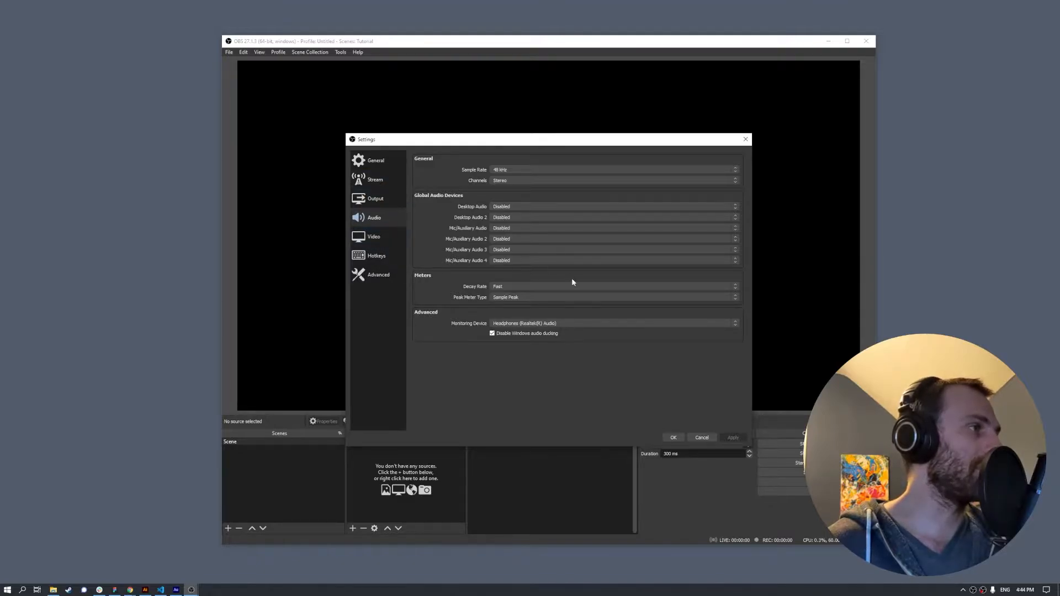
{"action": "left_click", "coordinate": [379, 238]}
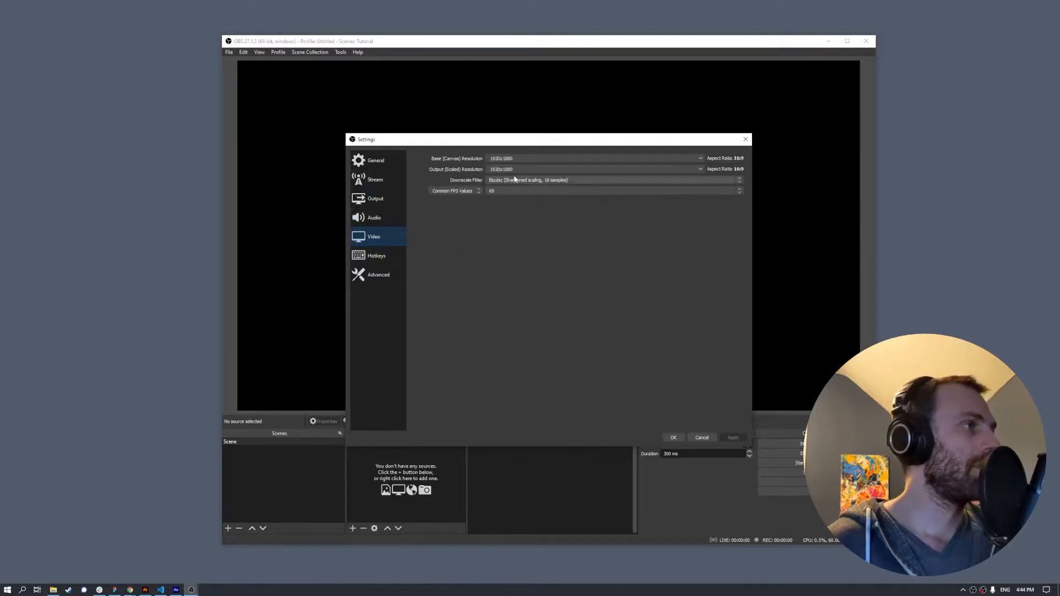
{"action": "left_click", "coordinate": [700, 158]}
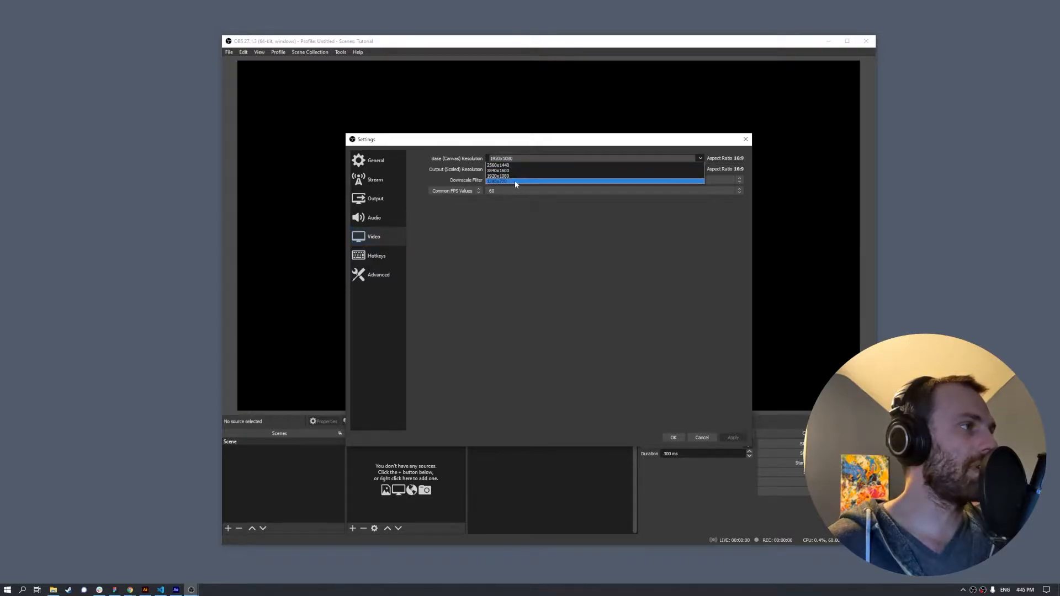
{"action": "left_click", "coordinate": [501, 175]}
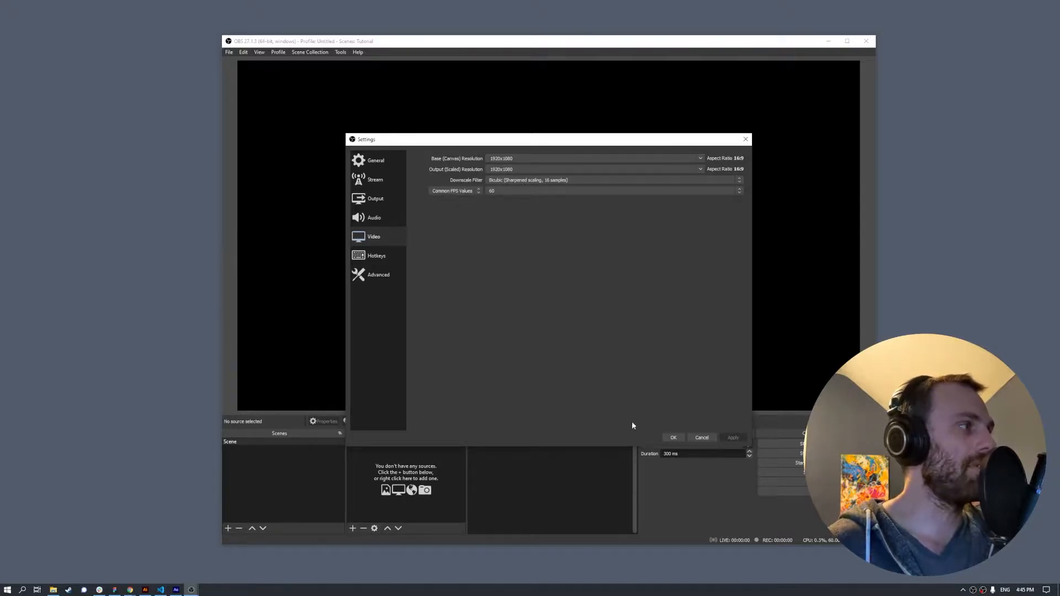
{"action": "left_click_drag", "start_coordinate": [559, 145], "coordinate": [746, 149]}
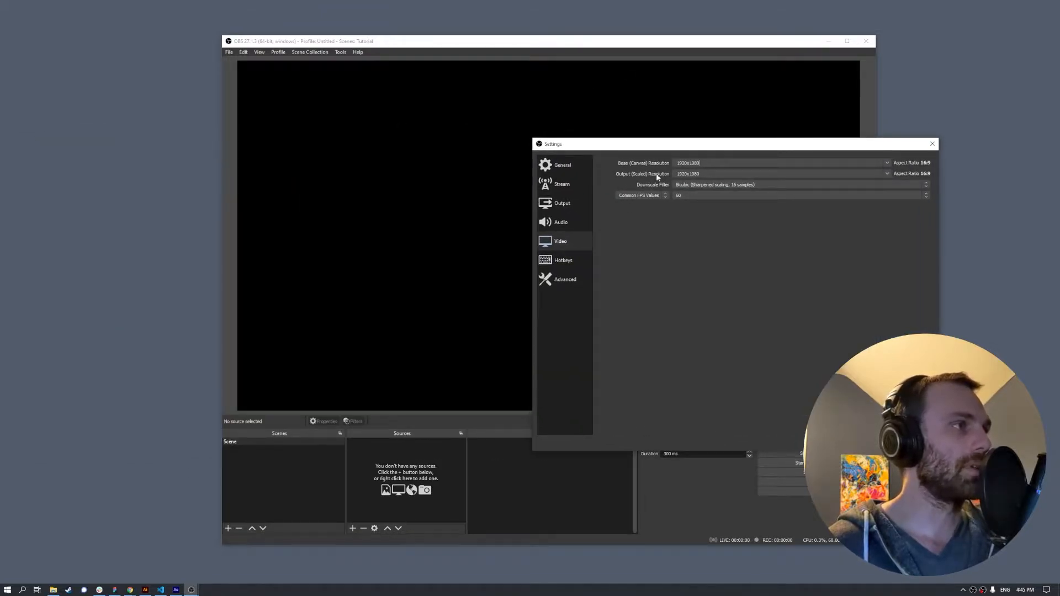
{"action": "left_click", "coordinate": [714, 164]}
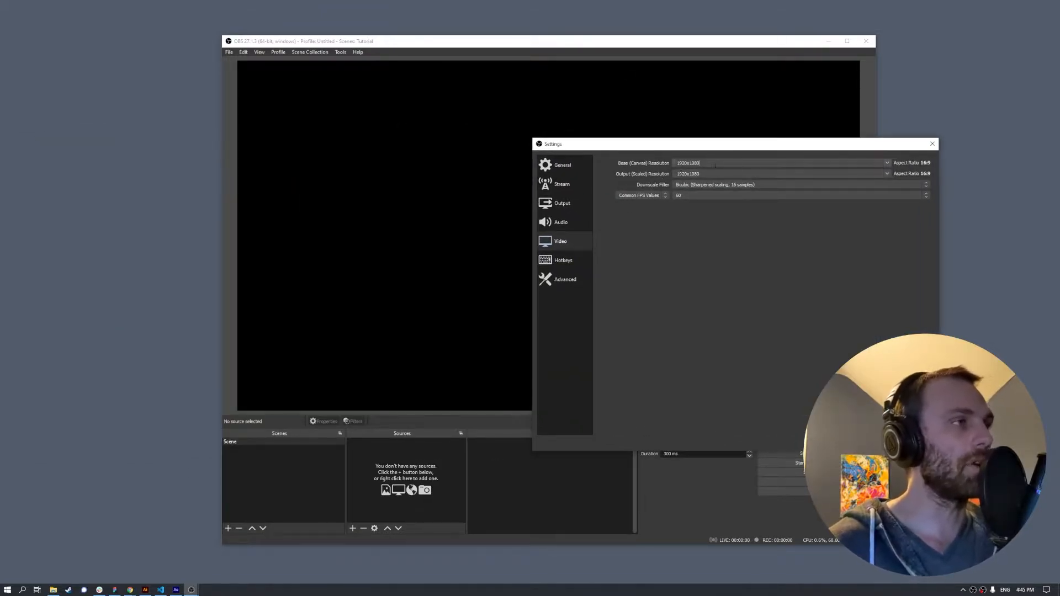
{"action": "double_click", "coordinate": [704, 173]}
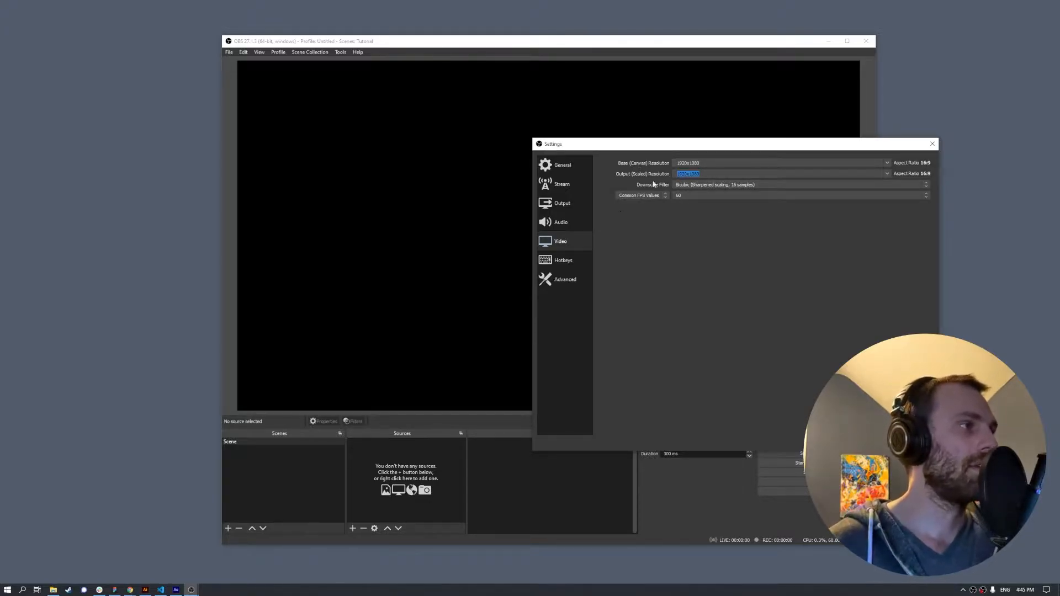
{"action": "left_click", "coordinate": [852, 443]}
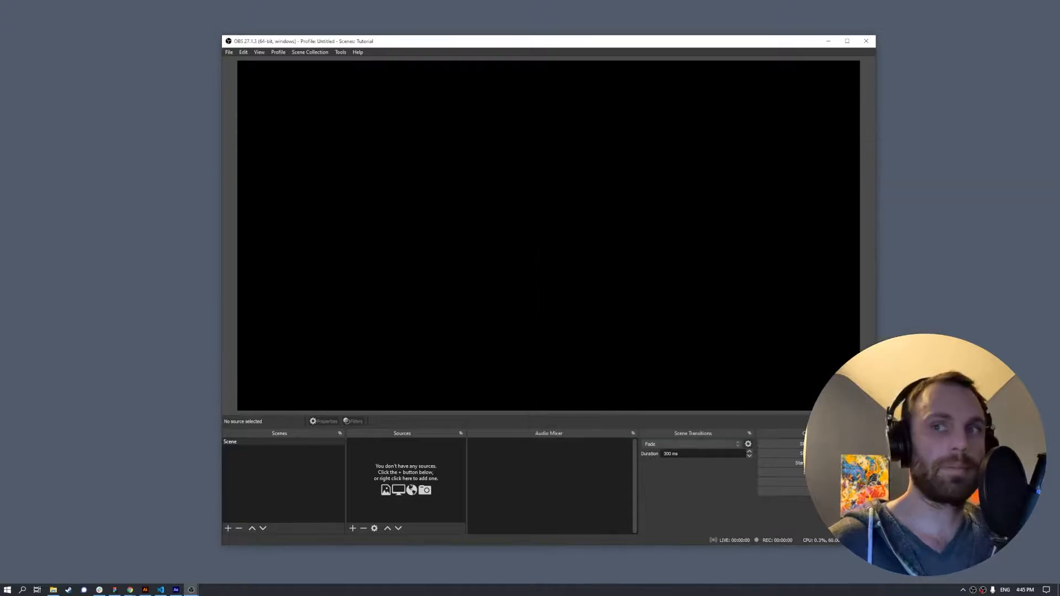
{"action": "key", "text": "alt+Tab"}
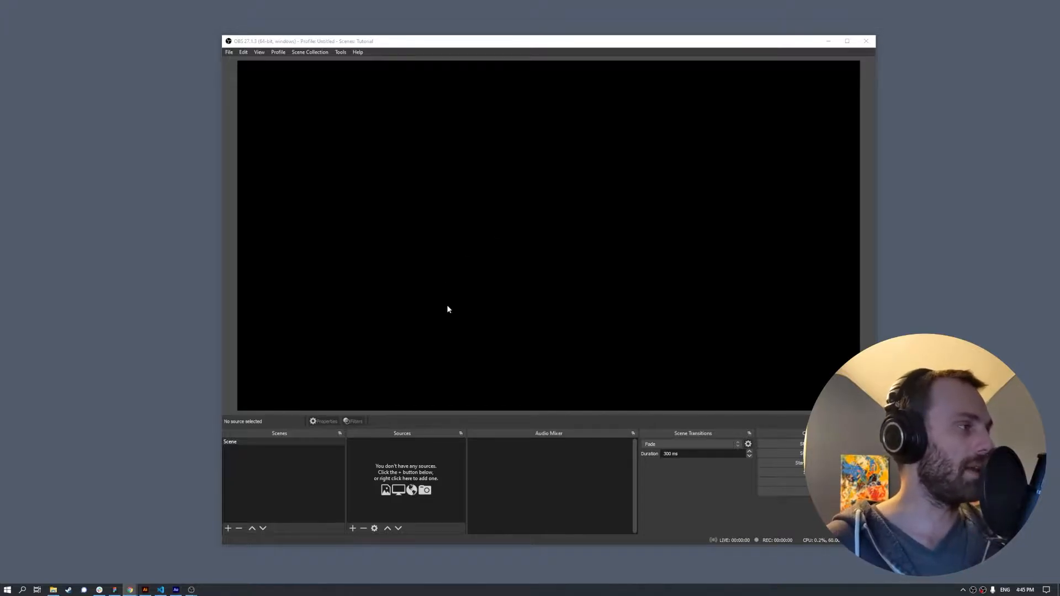
- Rename the scene to 'Blank'
{"action": "right_click", "coordinate": [234, 442]}
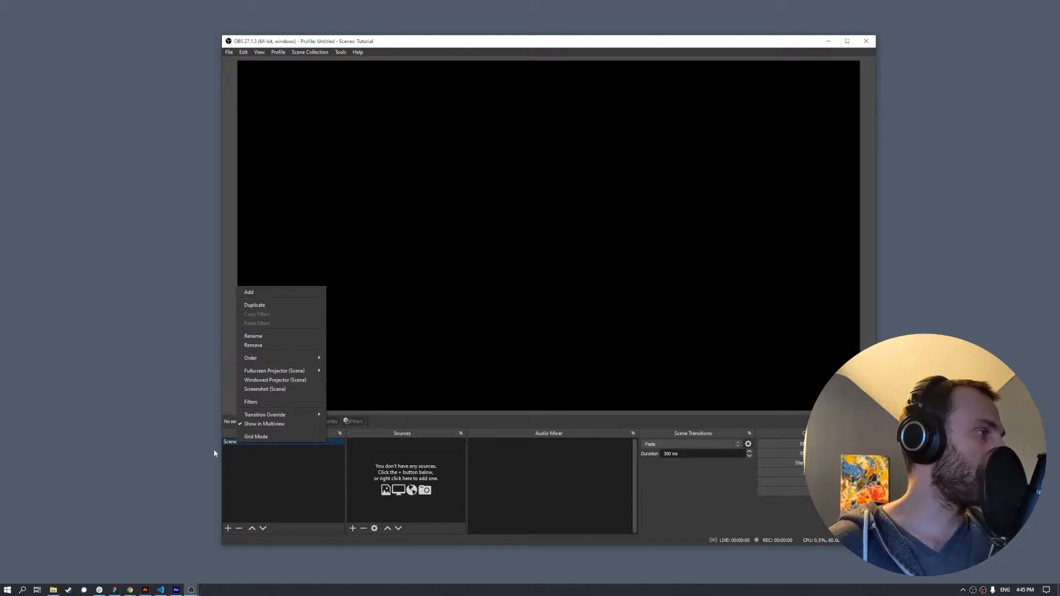
{"action": "left_click", "coordinate": [253, 336]}
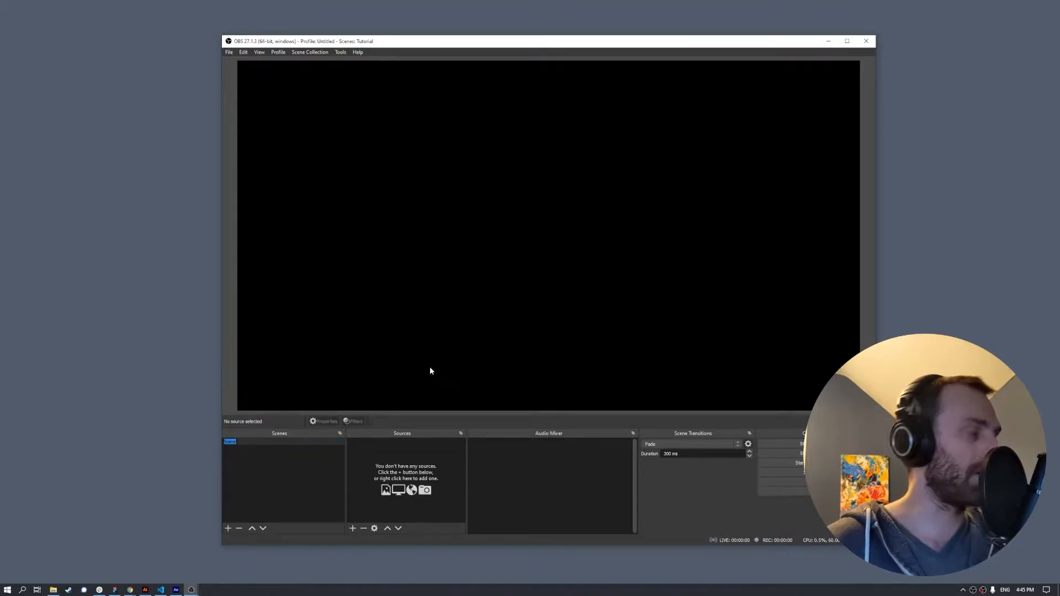
{"action": "type", "text": "Blank"}
{"action": "key", "text": "Return"}
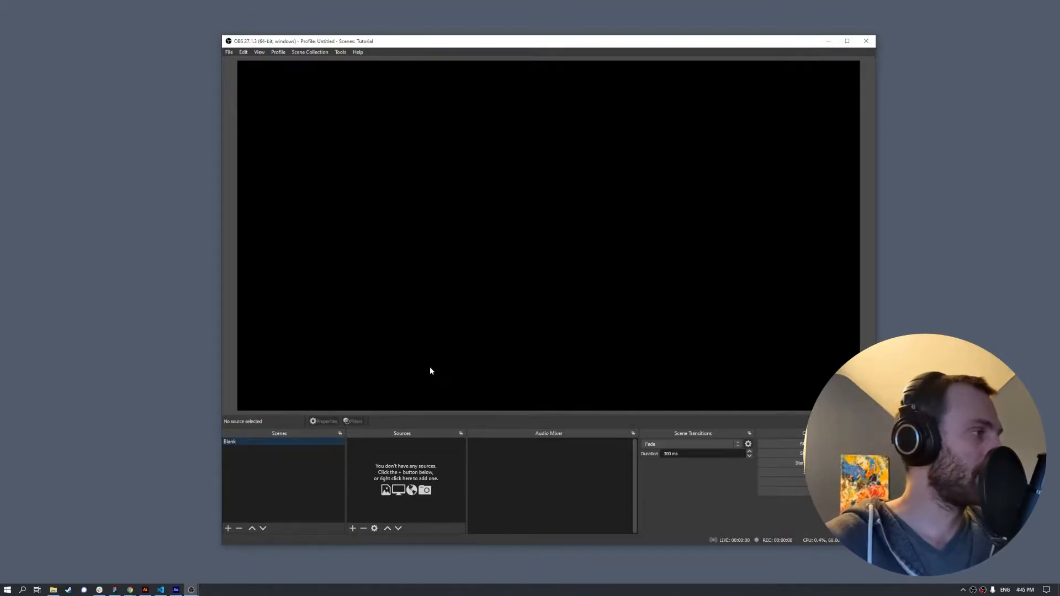
- Add a Color Source named 'Deephaven Blue' to the Blank scene
{"action": "left_click", "coordinate": [352, 528]}
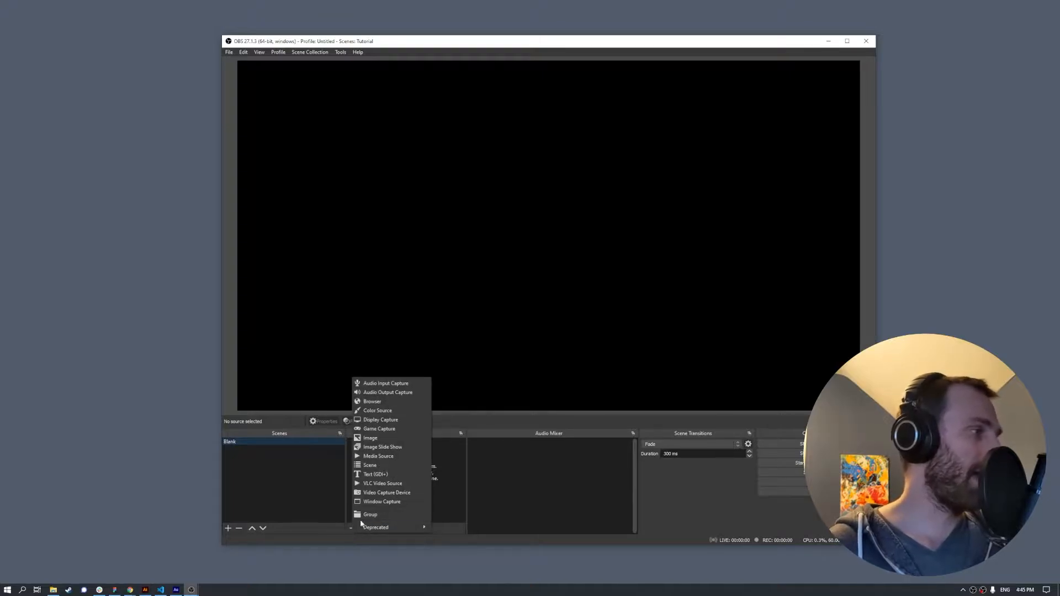
{"action": "left_click", "coordinate": [414, 413]}
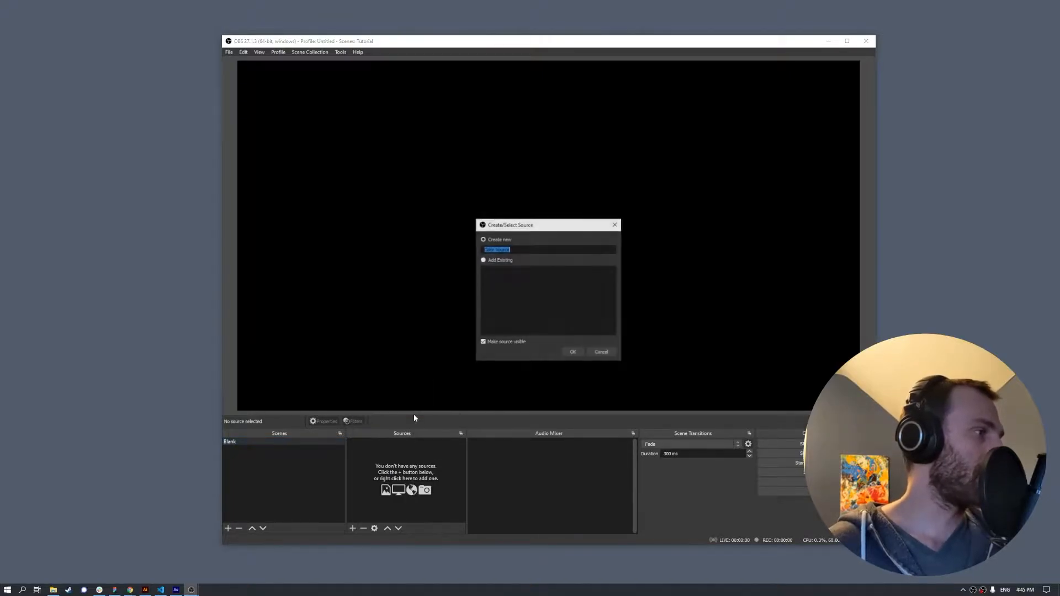
{"action": "left_click_drag", "start_coordinate": [514, 249], "coordinate": [392, 250]}
{"action": "type", "text": "S"}
{"action": "key", "text": "BackSpace"}
{"action": "type", "text": "De"}
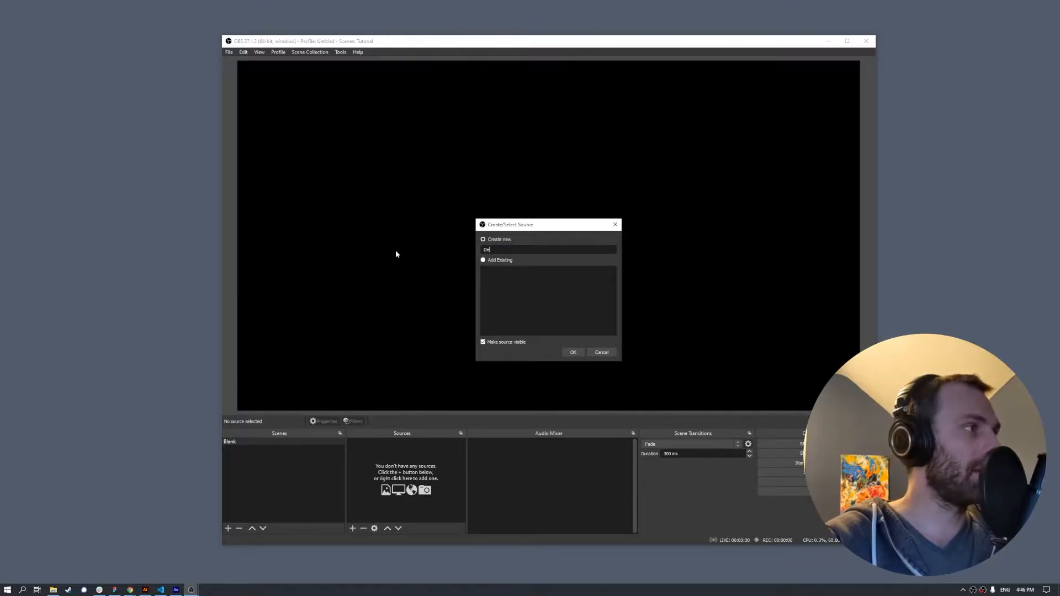
{"action": "type", "text": "ephaven Blue"}
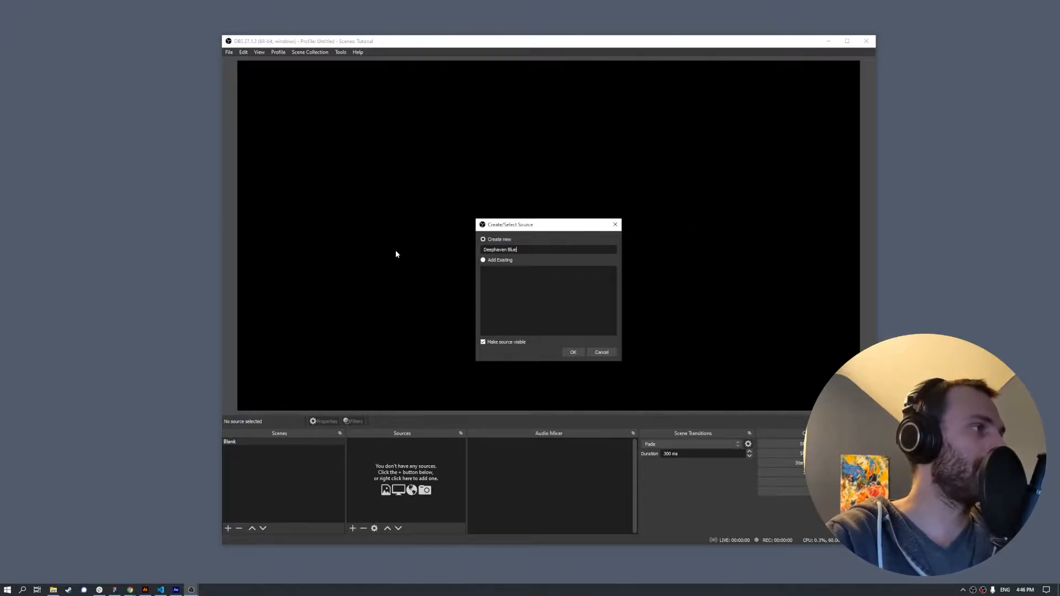
{"action": "key", "text": "Return"}
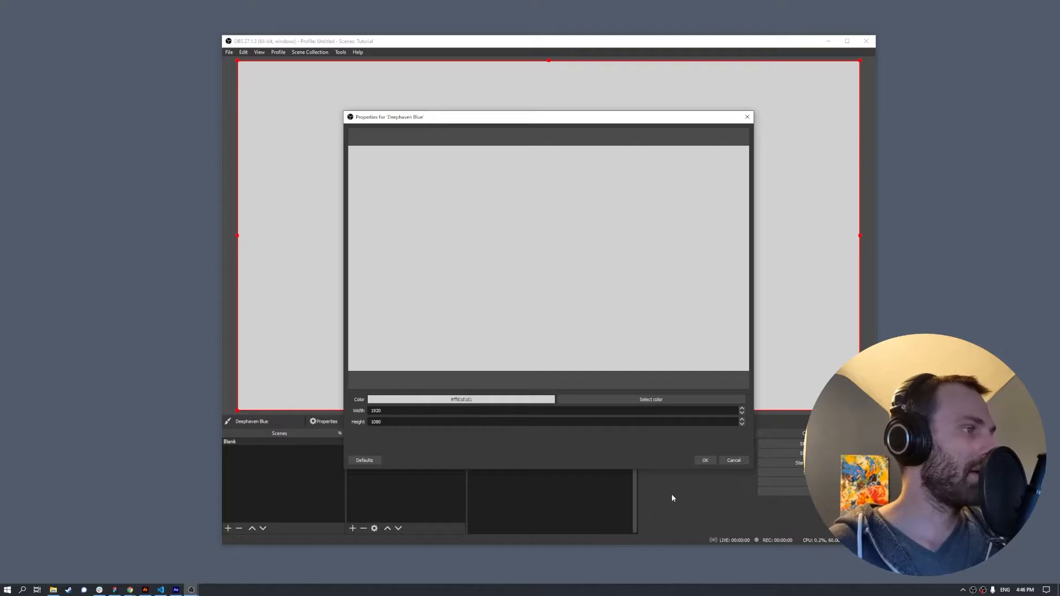
- Set the Deephaven Blue colour to #040427 and confirm its properties
{"action": "left_click", "coordinate": [963, 589]}
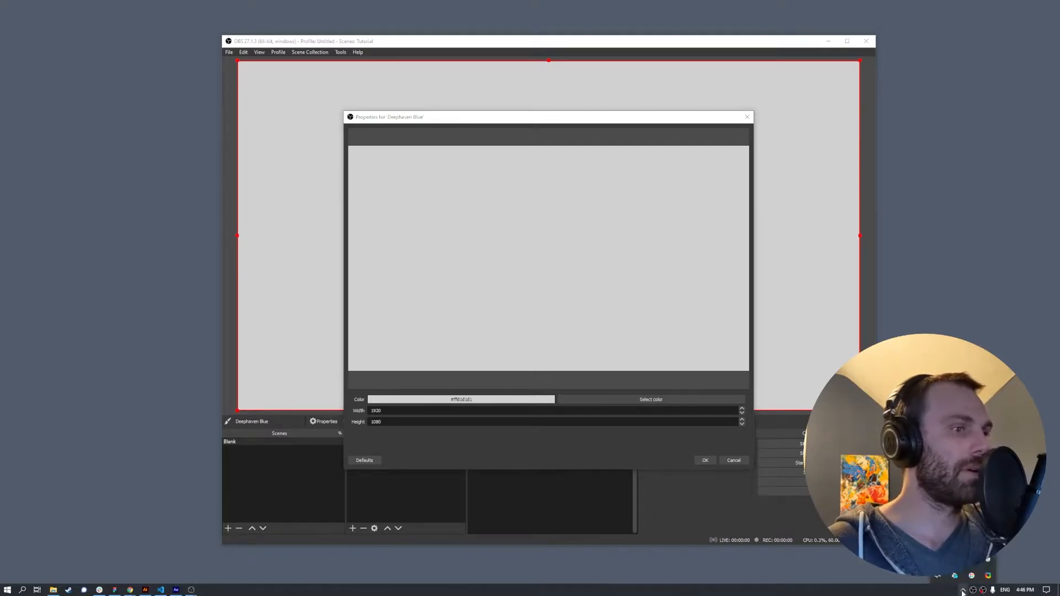
{"action": "left_click", "coordinate": [662, 401]}
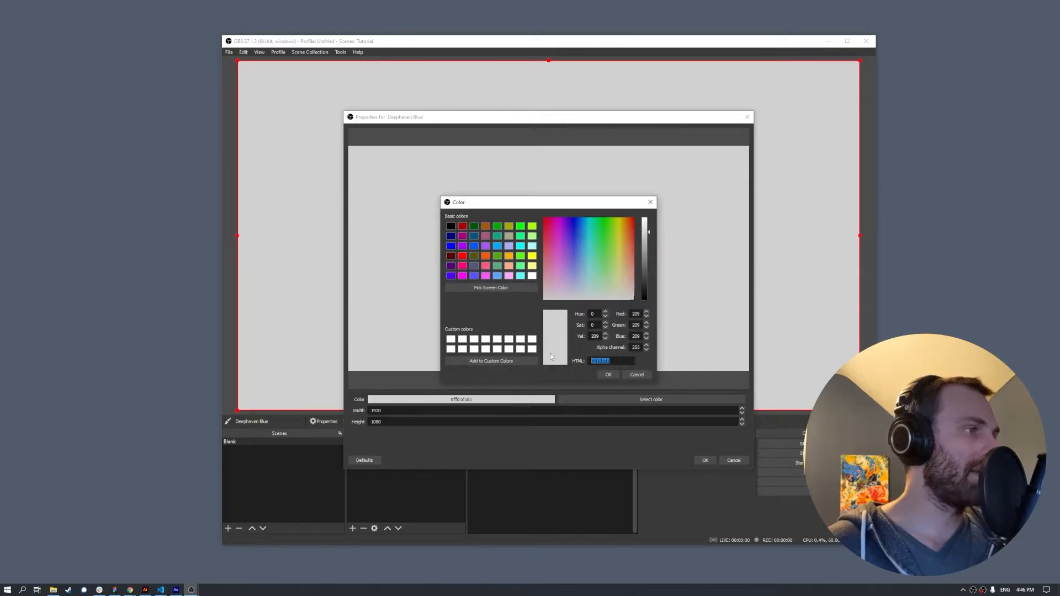
{"action": "type", "text": "#040427"}
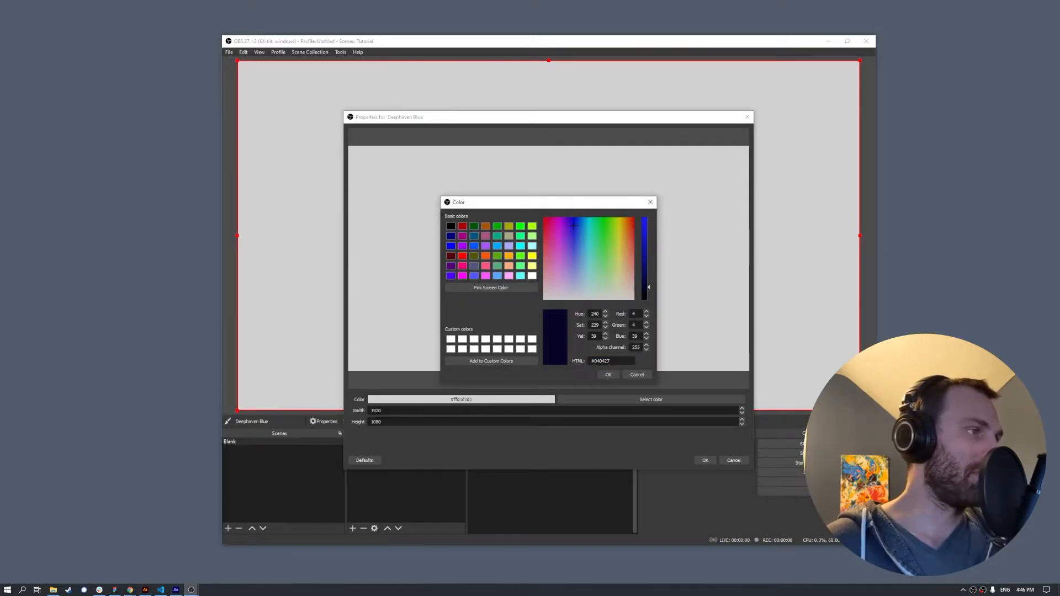
{"action": "left_click", "coordinate": [609, 374]}
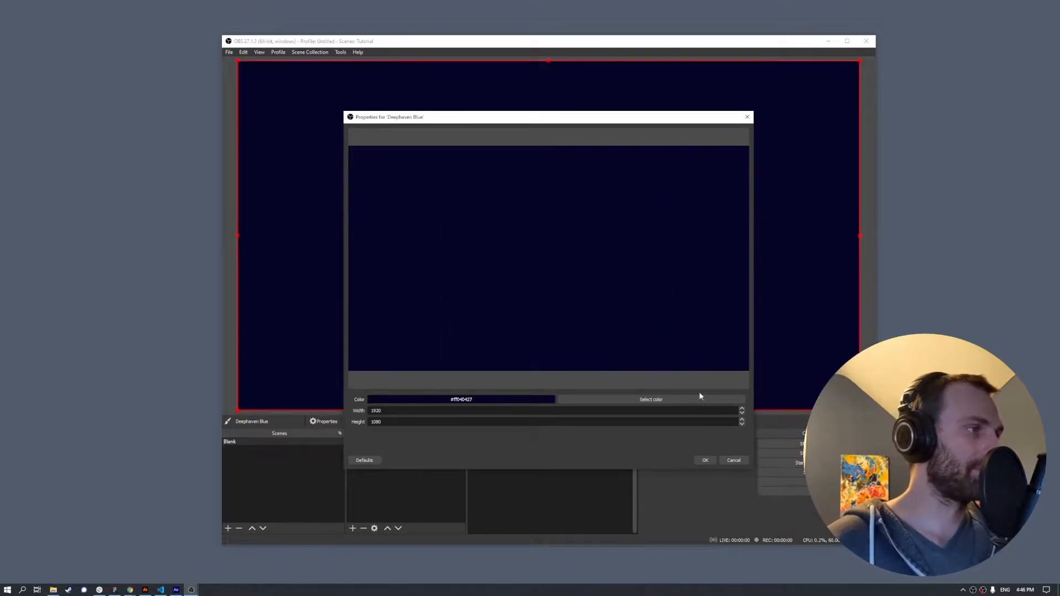
{"action": "left_click", "coordinate": [705, 459]}
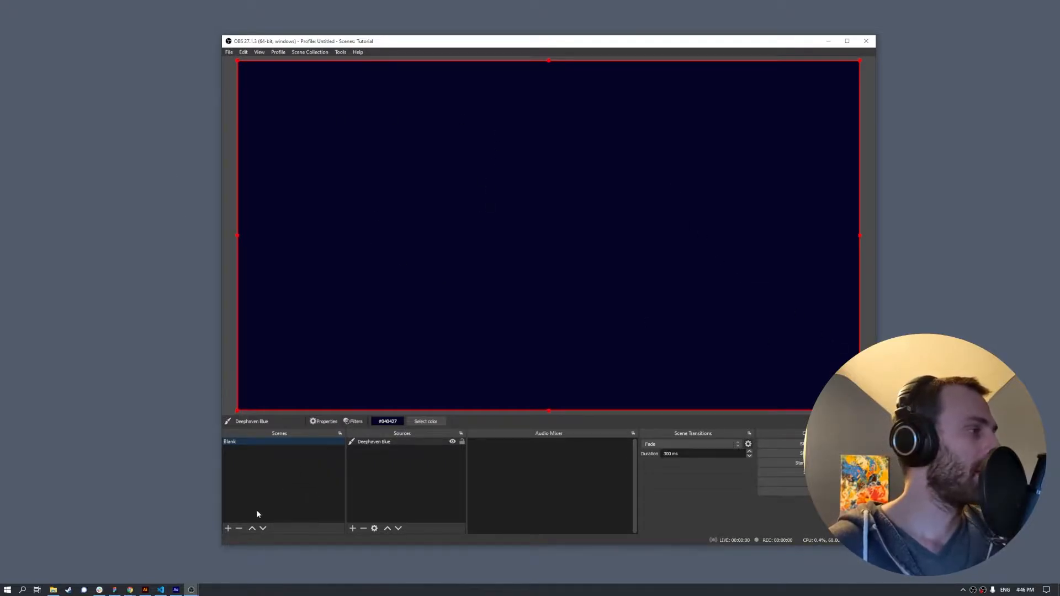
- Create a new scene named 'Title Card'
{"action": "left_click", "coordinate": [228, 529]}
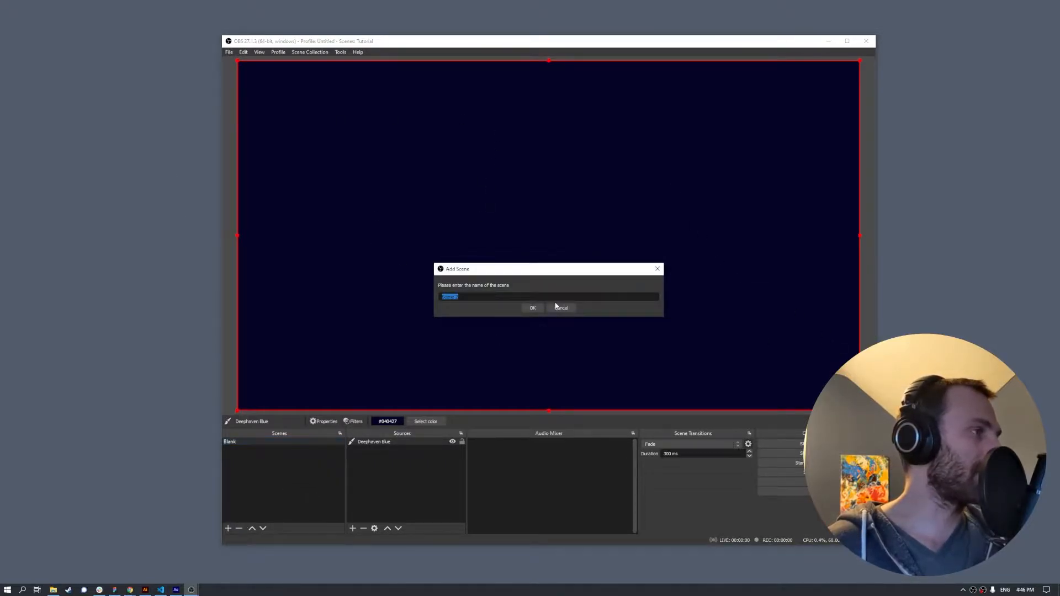
{"action": "key", "text": "alt+Tab"}
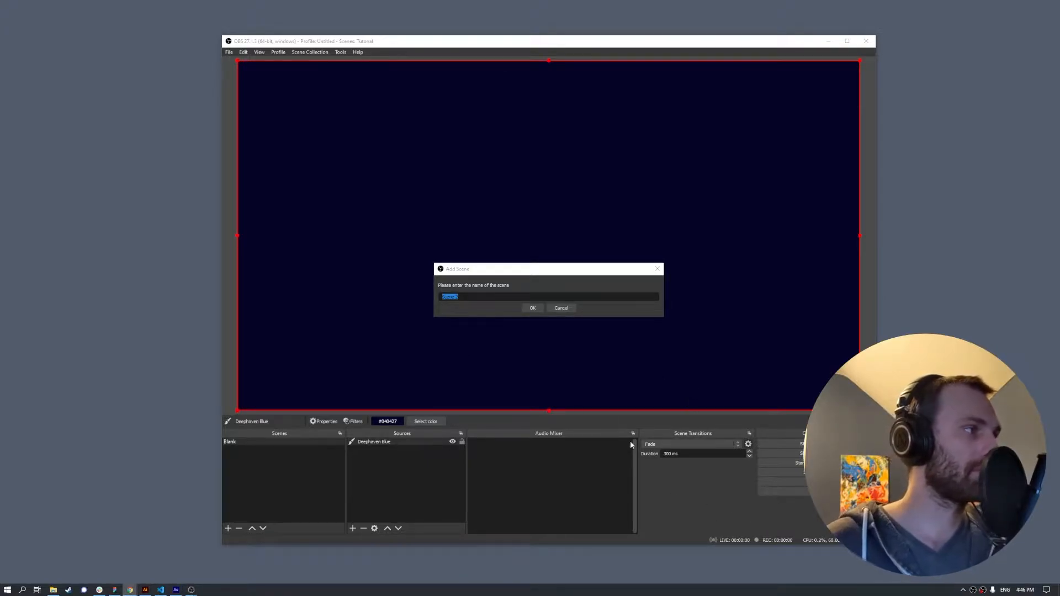
{"action": "key", "text": "alt+Tab"}
{"action": "type", "text": "Titl"}
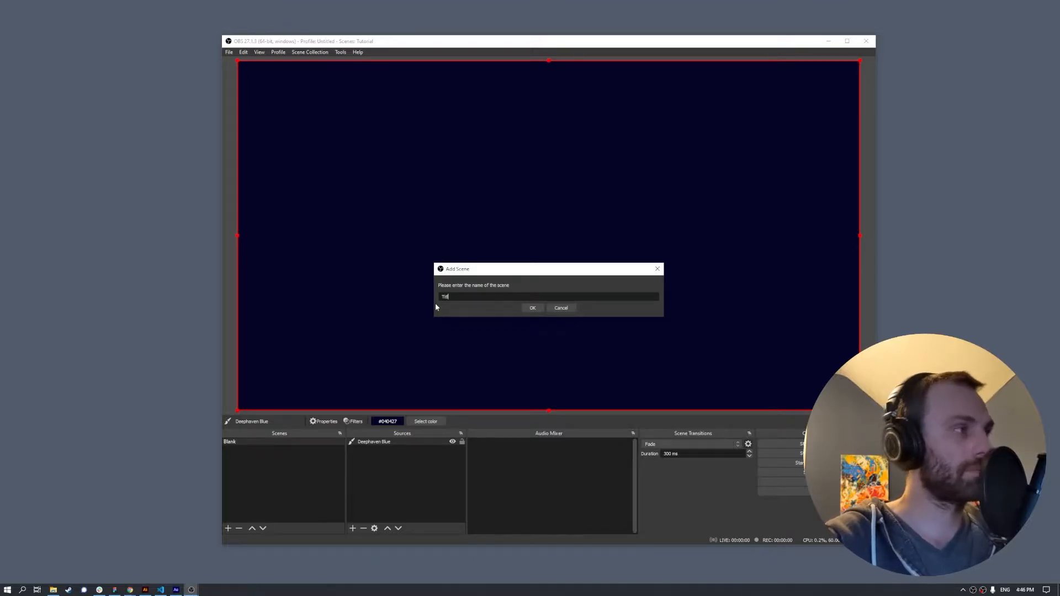
{"action": "type", "text": "e Card"}
{"action": "key", "text": "Return"}
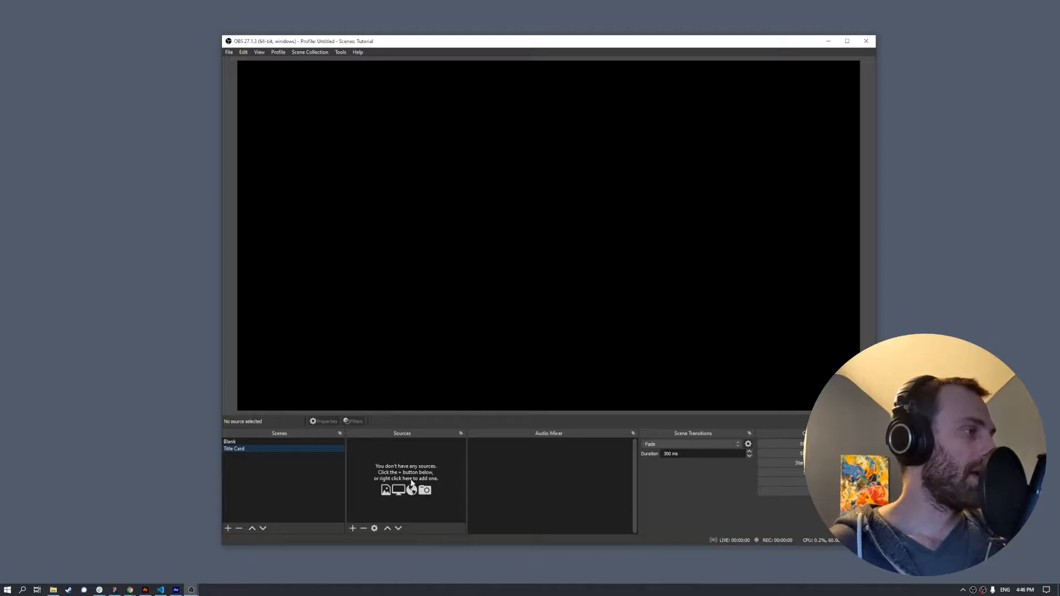
- Select the empty Title Card scene and open the list of source types
{"action": "left_click", "coordinate": [266, 442]}
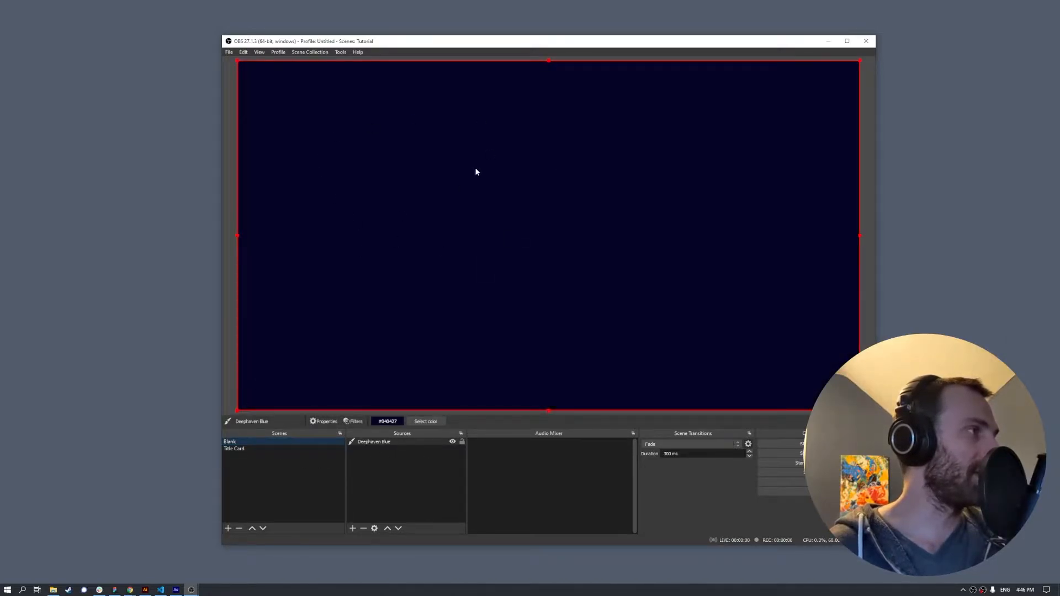
{"action": "left_click", "coordinate": [246, 450]}
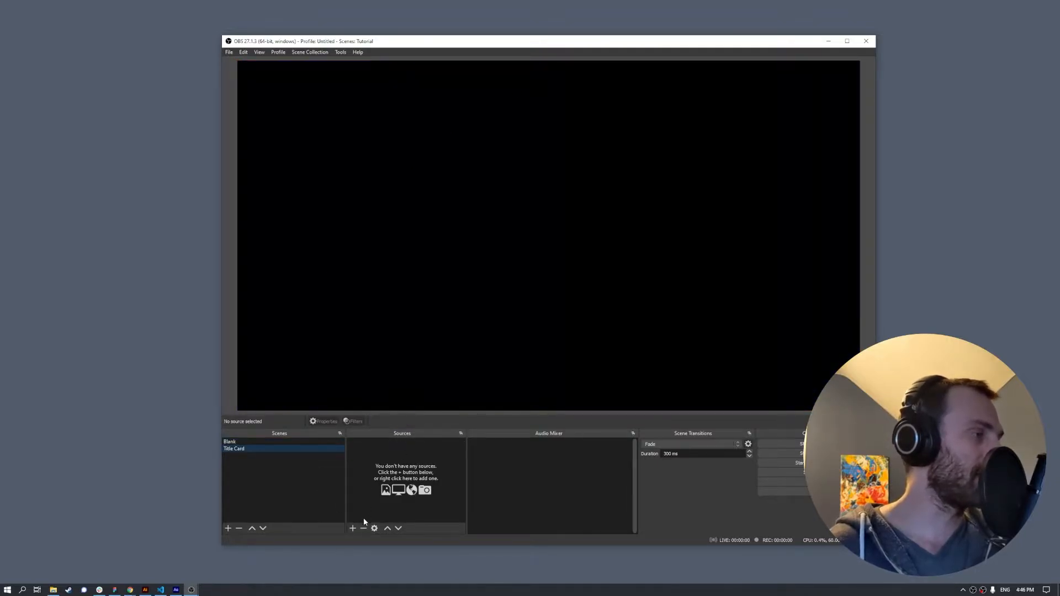
{"action": "left_click", "coordinate": [352, 528]}
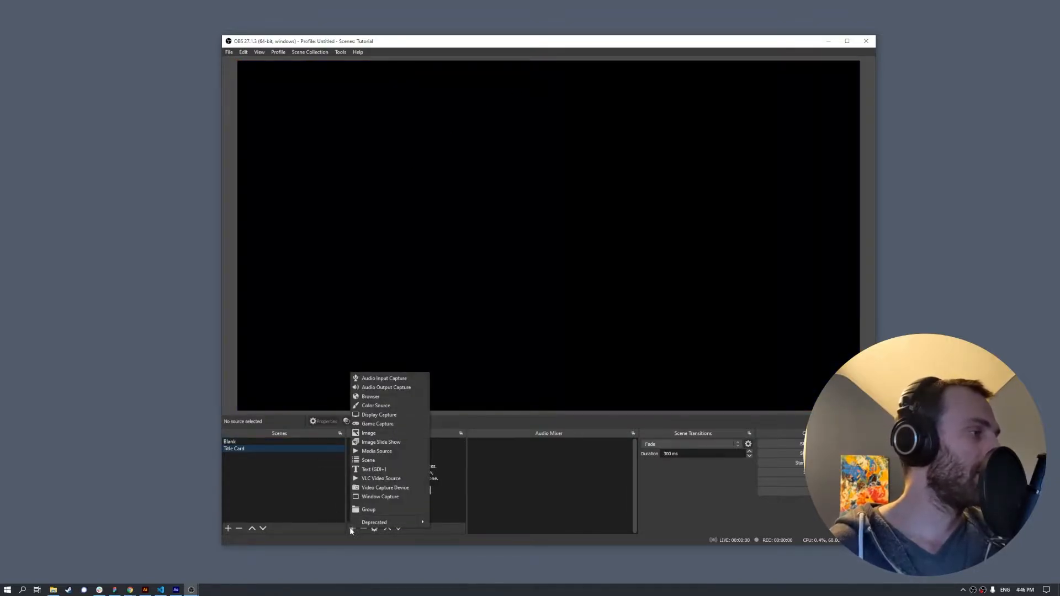
- Add a Browser source named 'Title Card Browser' to the Title Card scene
{"action": "left_click", "coordinate": [384, 397]}
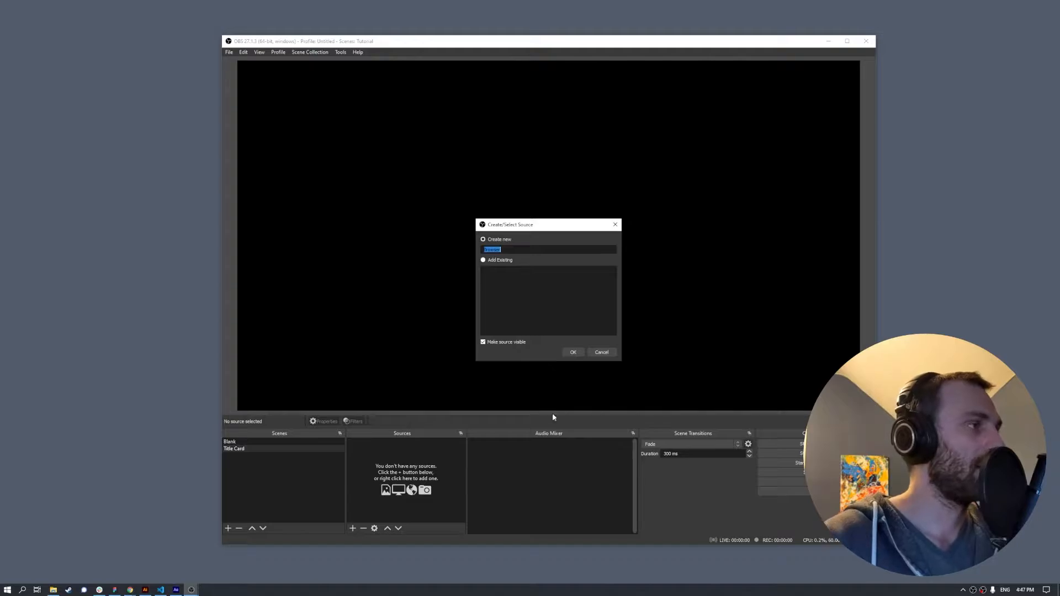
{"action": "left_click", "coordinate": [602, 354]}
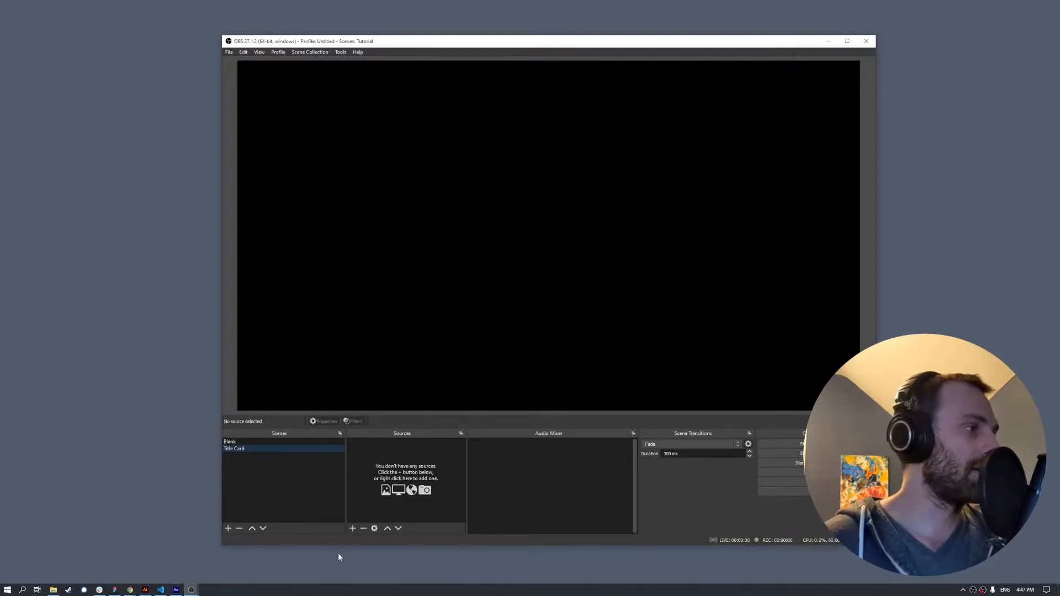
{"action": "left_click", "coordinate": [352, 528]}
{"action": "left_click", "coordinate": [388, 400]}
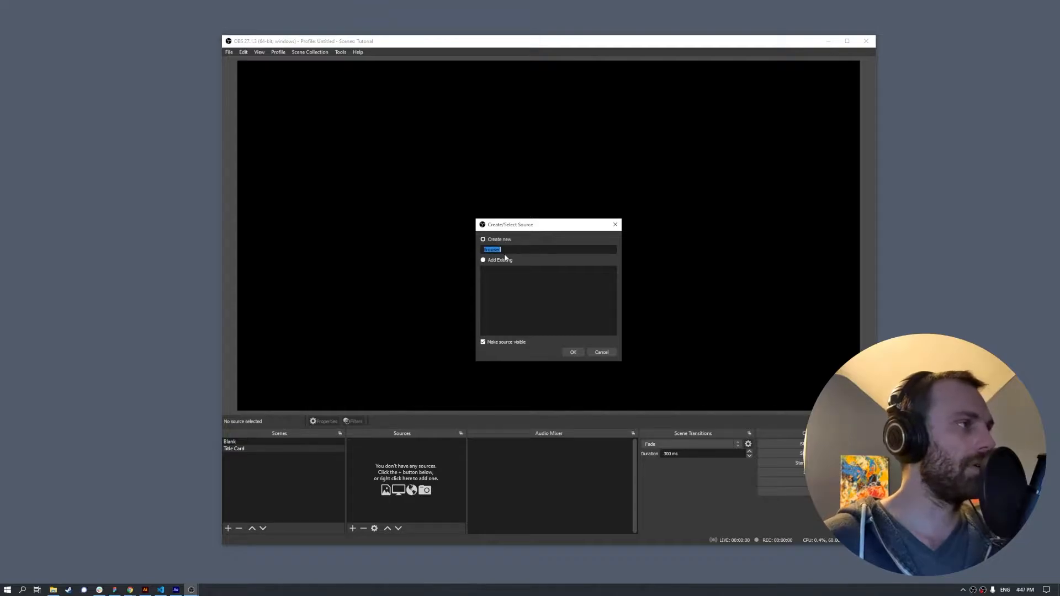
{"action": "type", "text": "Title Card"}
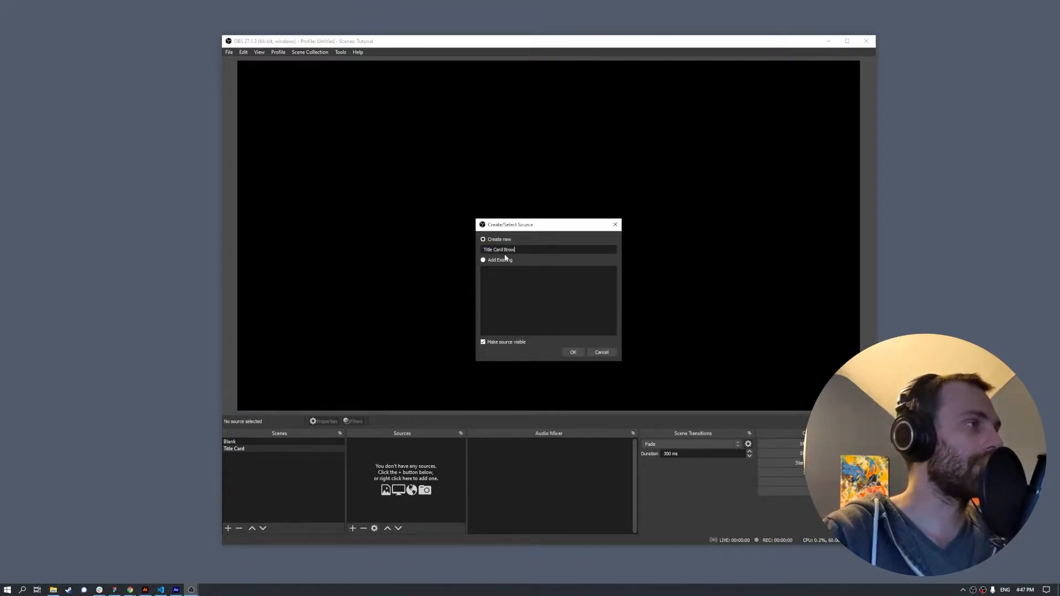
{"action": "key", "text": "Return"}
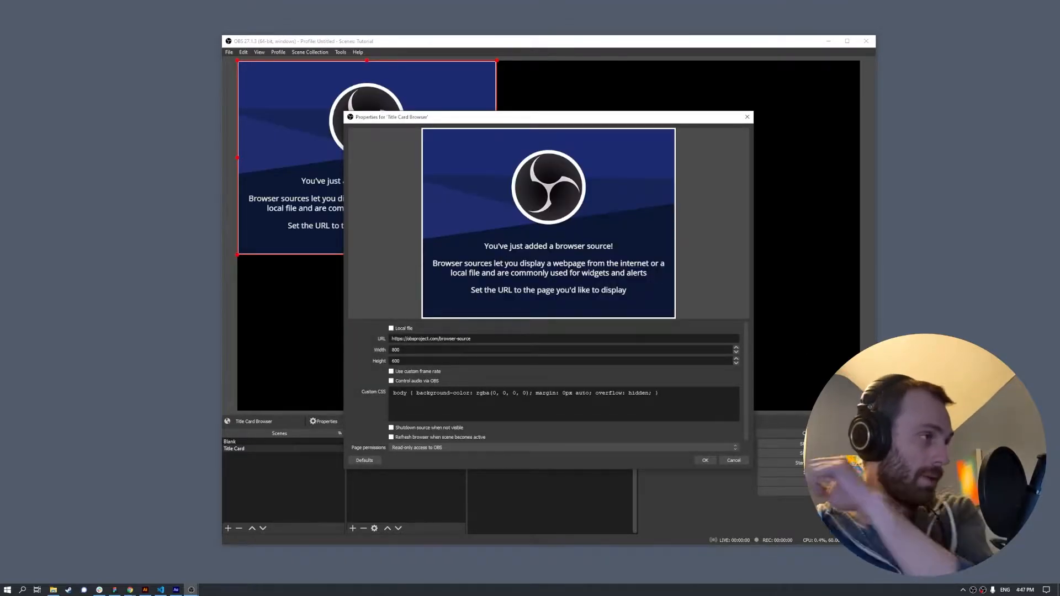
- Select the current URL and bring the File Explorer window of the OBS folder holding obs.html into view
{"action": "triple_click", "coordinate": [431, 339]}
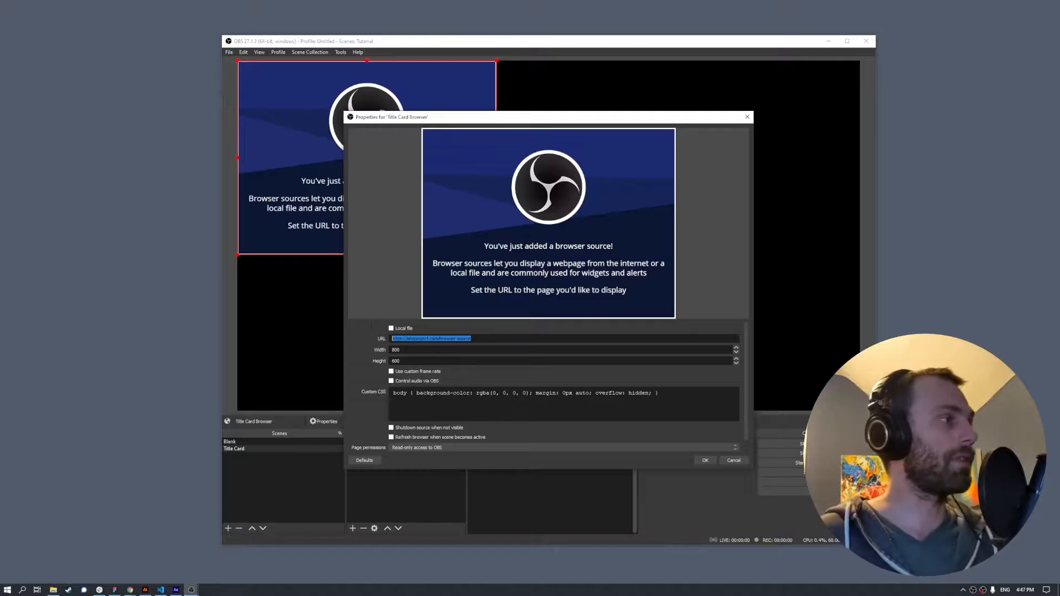
{"action": "key", "text": "alt+Tab"}
{"action": "left_click_drag", "start_coordinate": [1059, 23], "coordinate": [768, 165]}
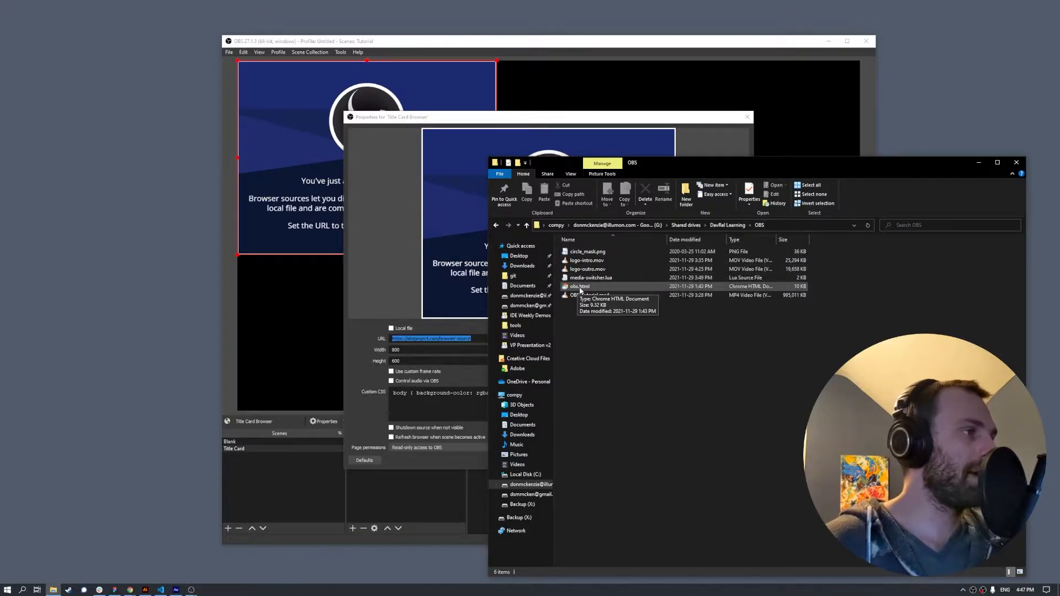
- Open obs.html in Chrome from the OBS folder and close the extra tabs
{"action": "double_click", "coordinate": [580, 290]}
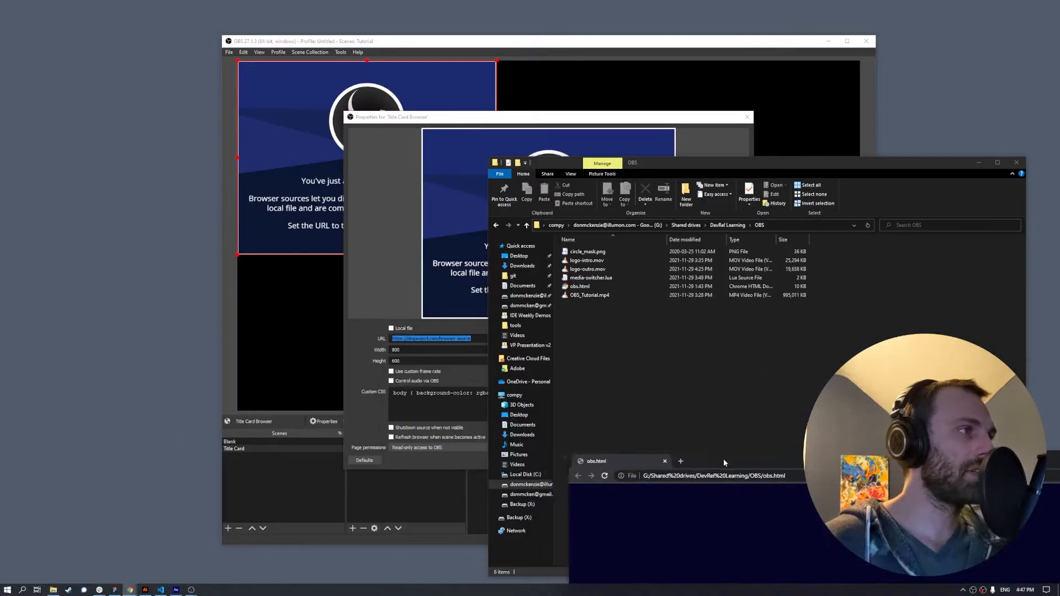
{"action": "left_click_drag", "start_coordinate": [686, 460], "coordinate": [163, 328]}
{"action": "double_click", "coordinate": [592, 287]}
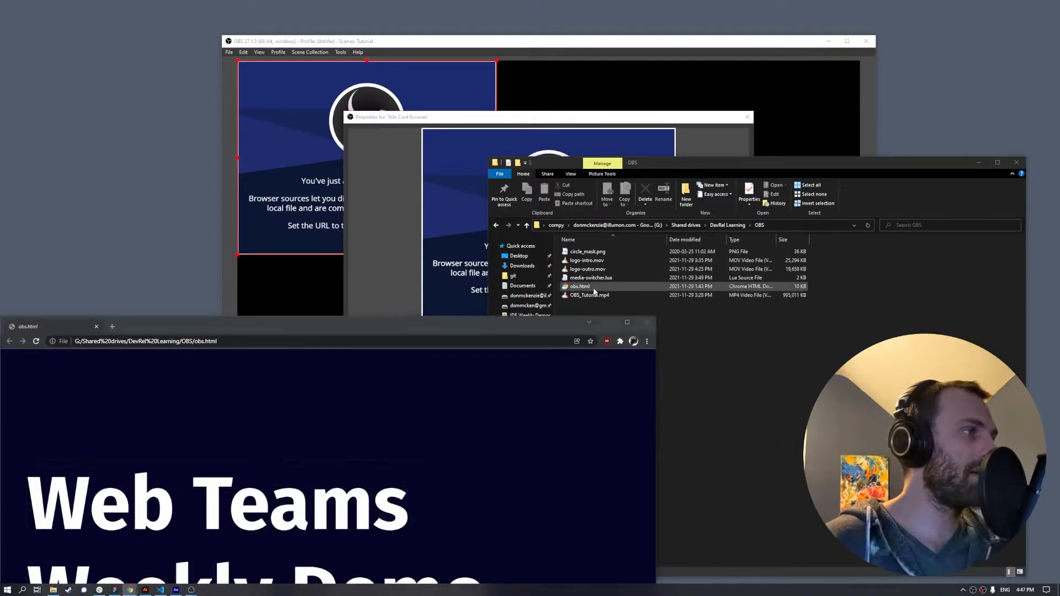
{"action": "left_click_drag", "start_coordinate": [254, 330], "coordinate": [335, 298]}
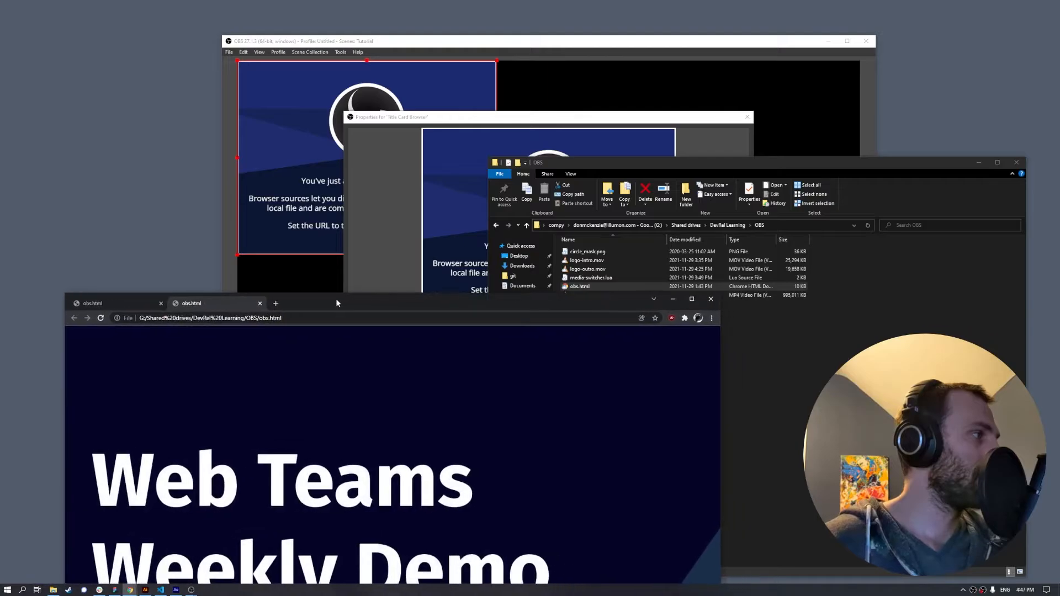
{"action": "left_click_drag", "start_coordinate": [136, 316], "coordinate": [283, 318]}
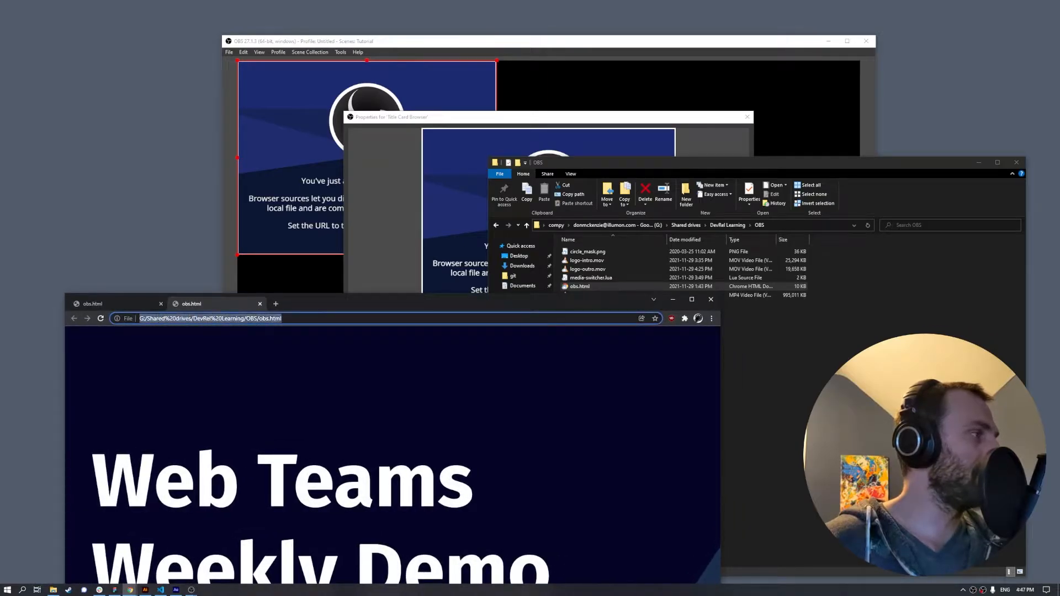
{"action": "left_click", "coordinate": [260, 304]}
{"action": "left_click", "coordinate": [750, 377]}
{"action": "left_click_drag", "start_coordinate": [596, 288], "coordinate": [691, 329]}
{"action": "left_click_drag", "start_coordinate": [579, 286], "coordinate": [220, 307]}
{"action": "left_click", "coordinate": [161, 304]}
- Copy obs.html's file:/// address from Chrome's address bar and close Chrome
{"action": "left_click", "coordinate": [230, 319]}
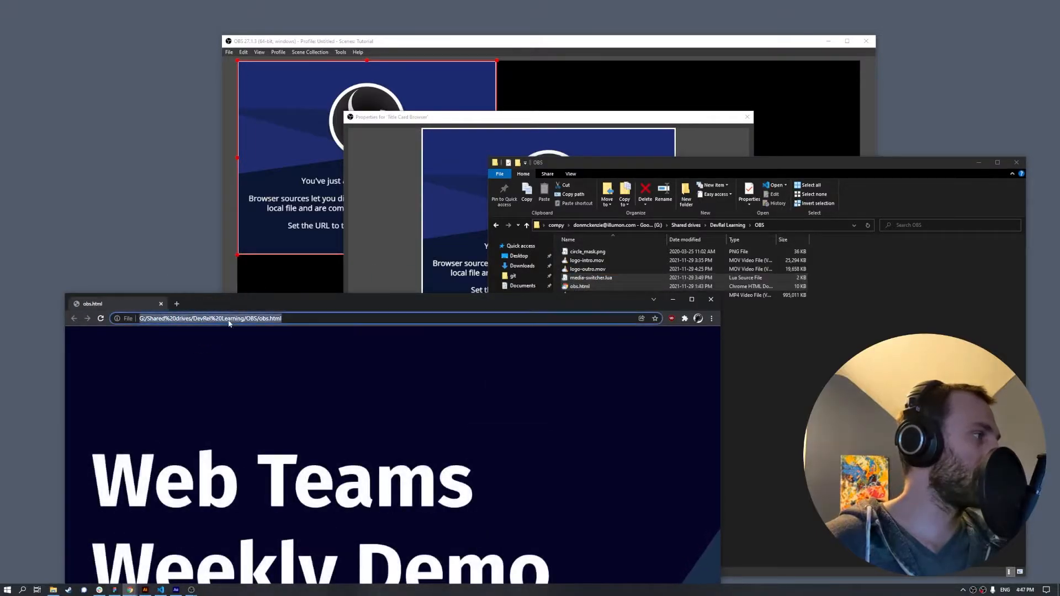
{"action": "double_click", "coordinate": [291, 318]}
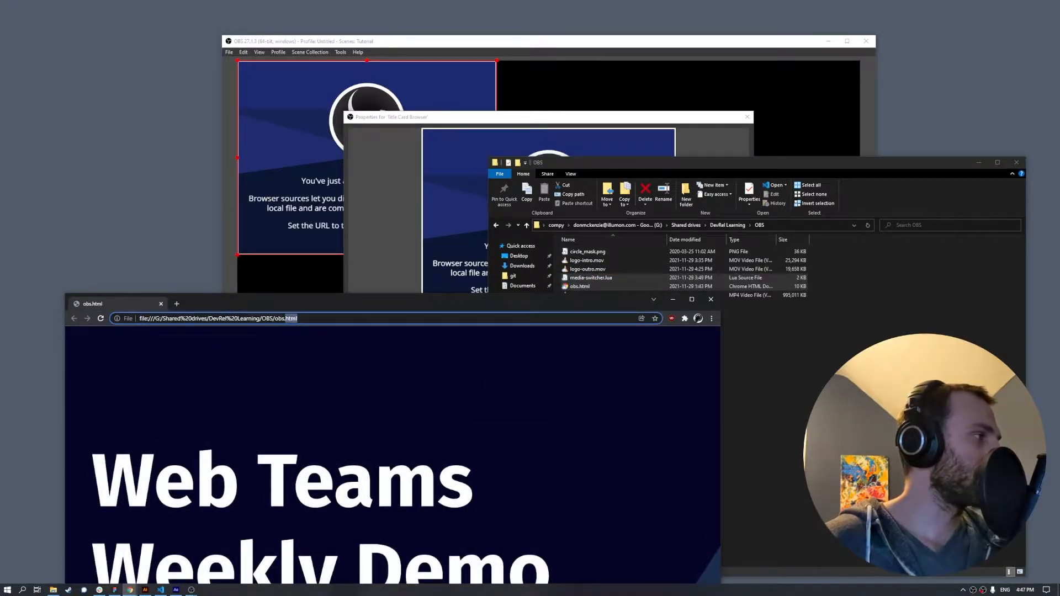
{"action": "left_click_drag", "start_coordinate": [139, 318], "coordinate": [298, 318]}
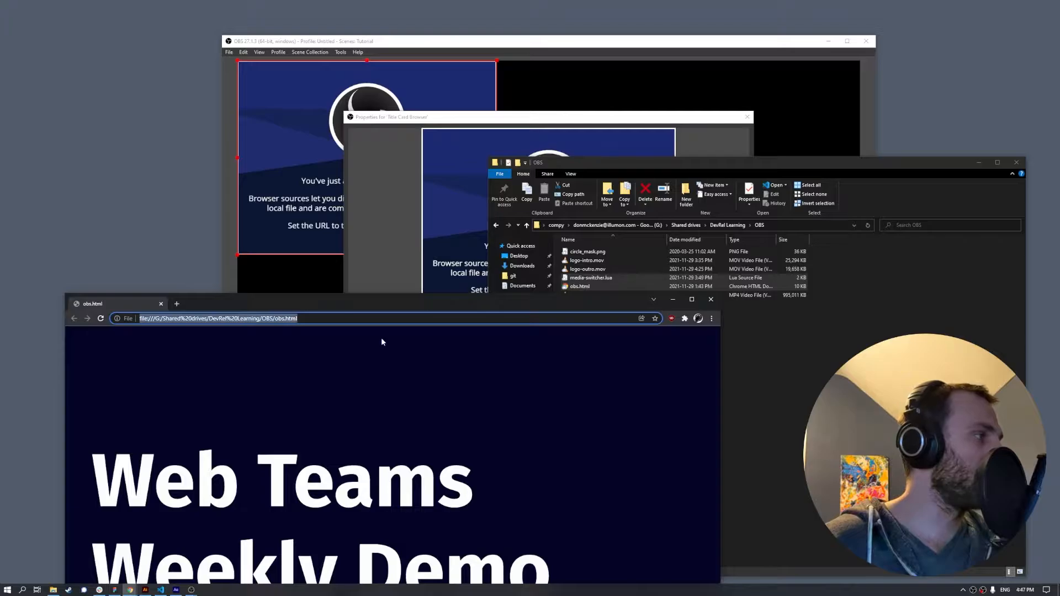
{"action": "left_click", "coordinate": [381, 341]}
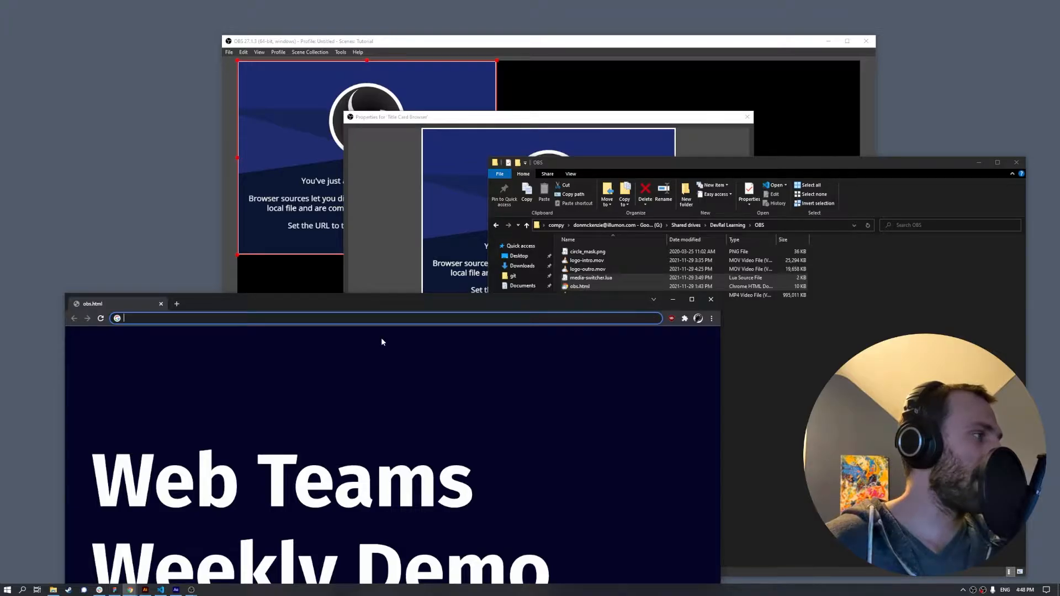
{"action": "left_click", "coordinate": [711, 299]}
{"action": "double_click", "coordinate": [580, 285]}
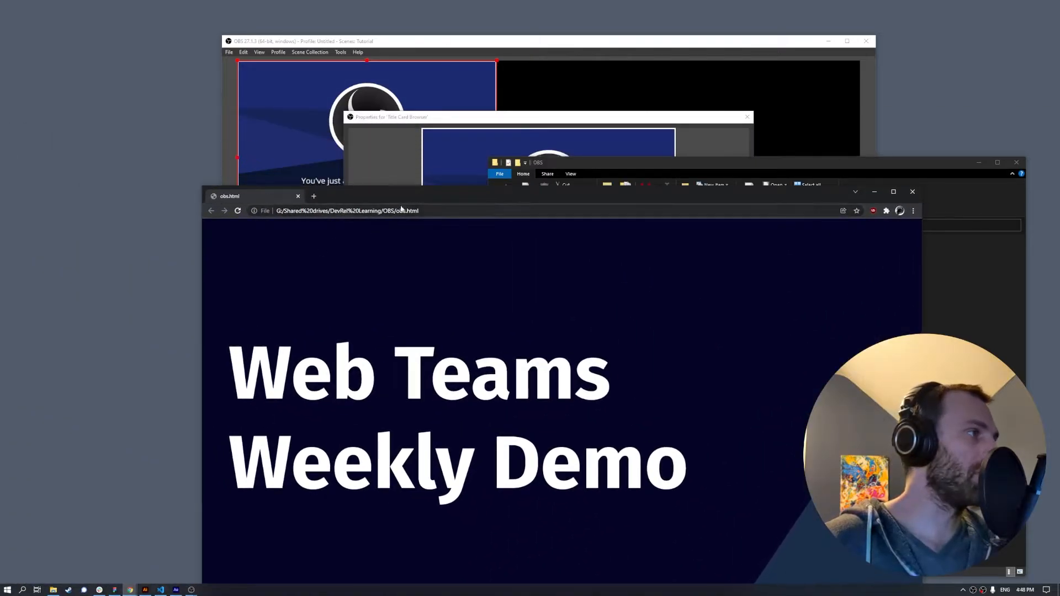
{"action": "left_click", "coordinate": [402, 211]}
{"action": "key", "text": "ctrl+c"}
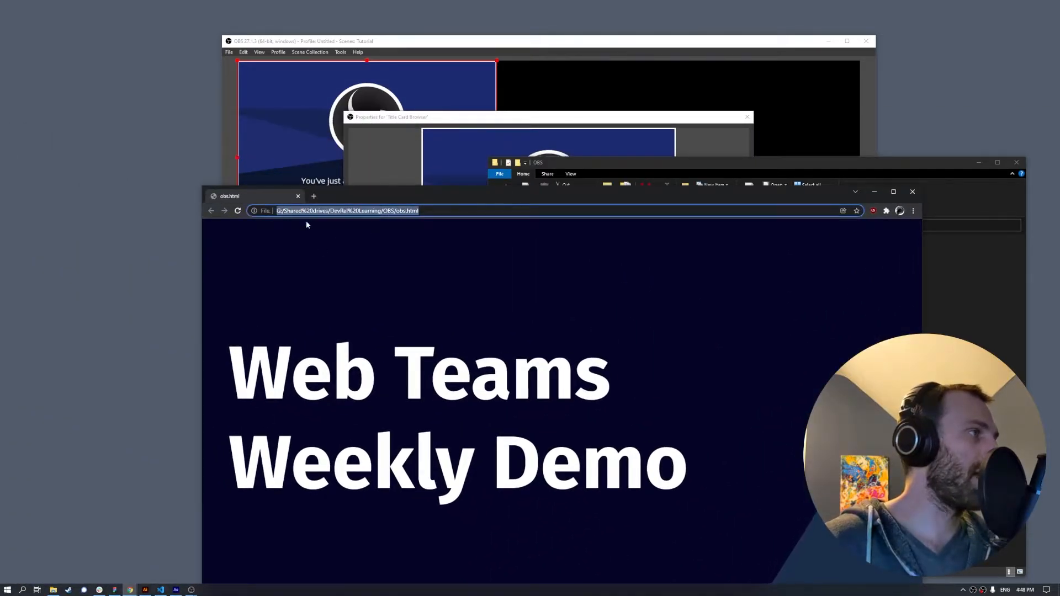
{"action": "key", "text": "BackSpace"}
{"action": "left_click", "coordinate": [912, 192]}
- Paste the obs.html file address as the URL and set the width to 1920
{"action": "left_click", "coordinate": [384, 318]}
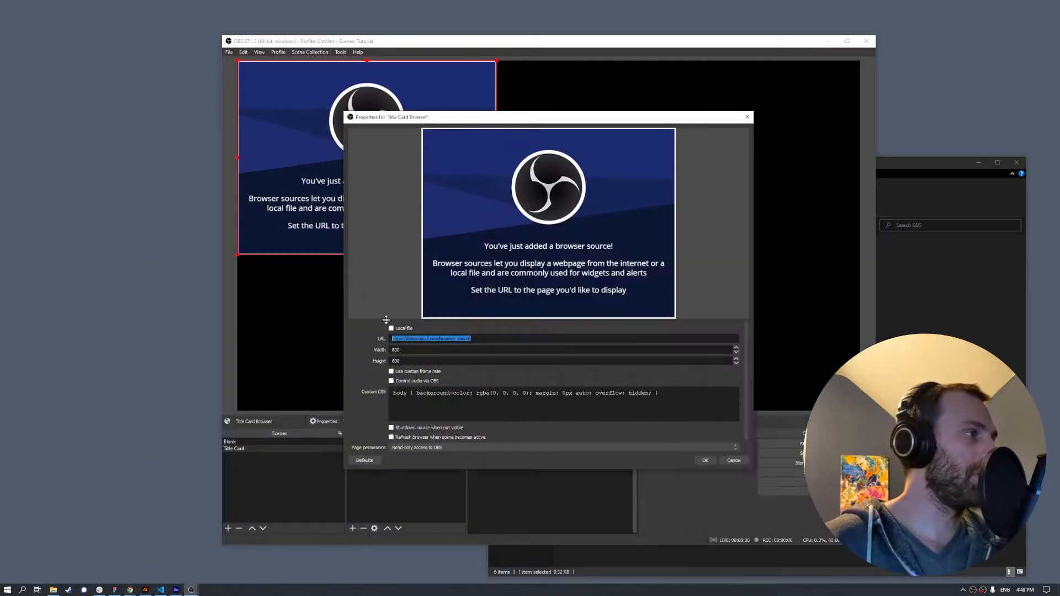
{"action": "key", "text": "ctrl+v"}
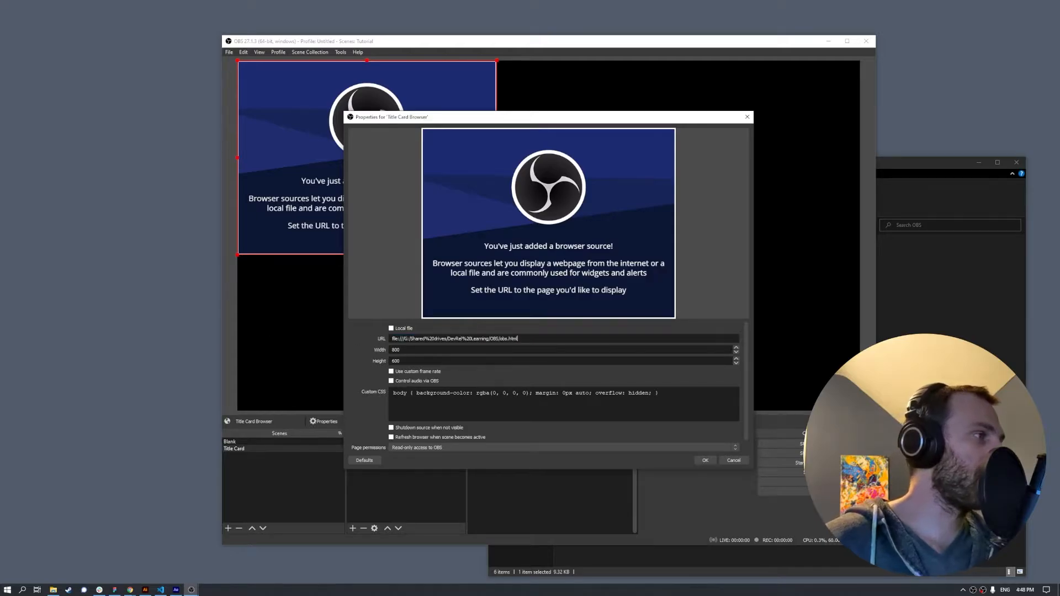
{"action": "key", "text": "BackSpace"}
{"action": "key", "text": "BackSpace"}
{"action": "type", "text": "10"}
{"action": "key", "text": "ctrl+a"}
{"action": "key", "text": "Left"}
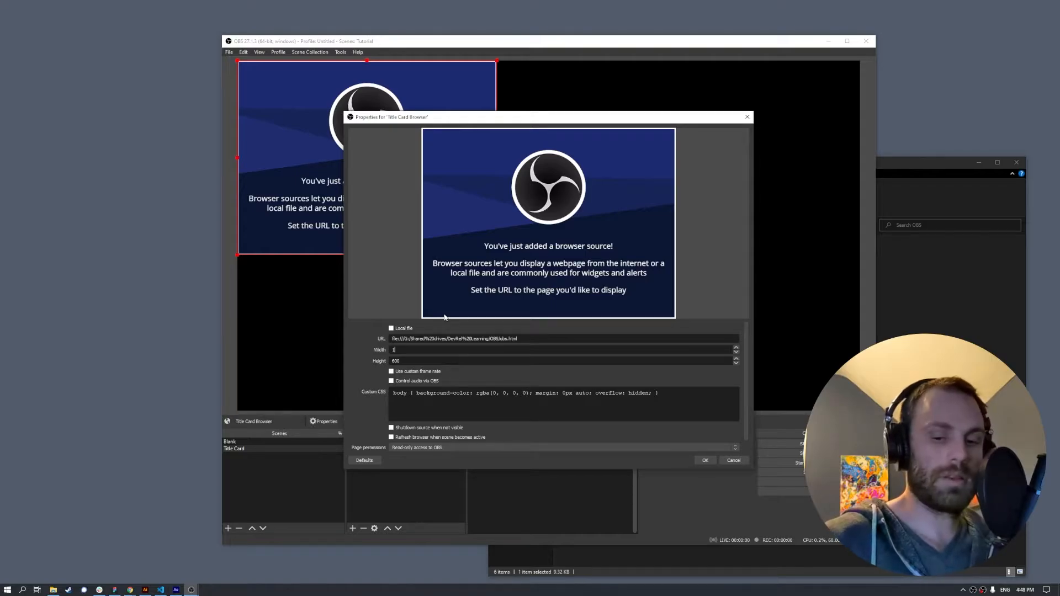
- Set the height to 1080, enable refresh when the scene becomes active, and apply
{"action": "key", "text": "Tab"}
{"action": "type", "text": "1"}
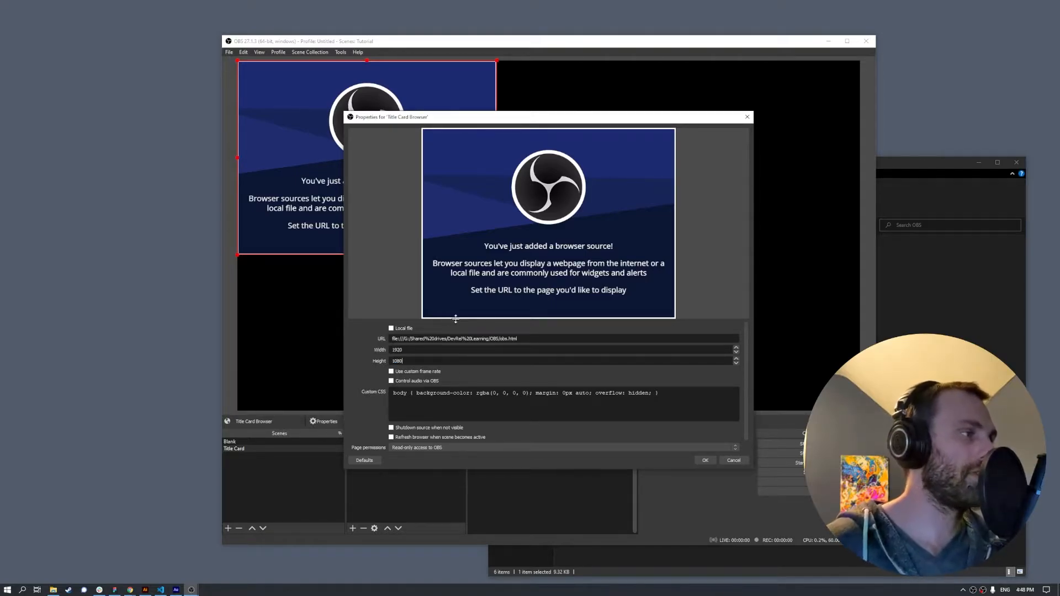
{"action": "scroll", "coordinate": [553, 359], "scroll_direction": "down", "scroll_amount": 2}
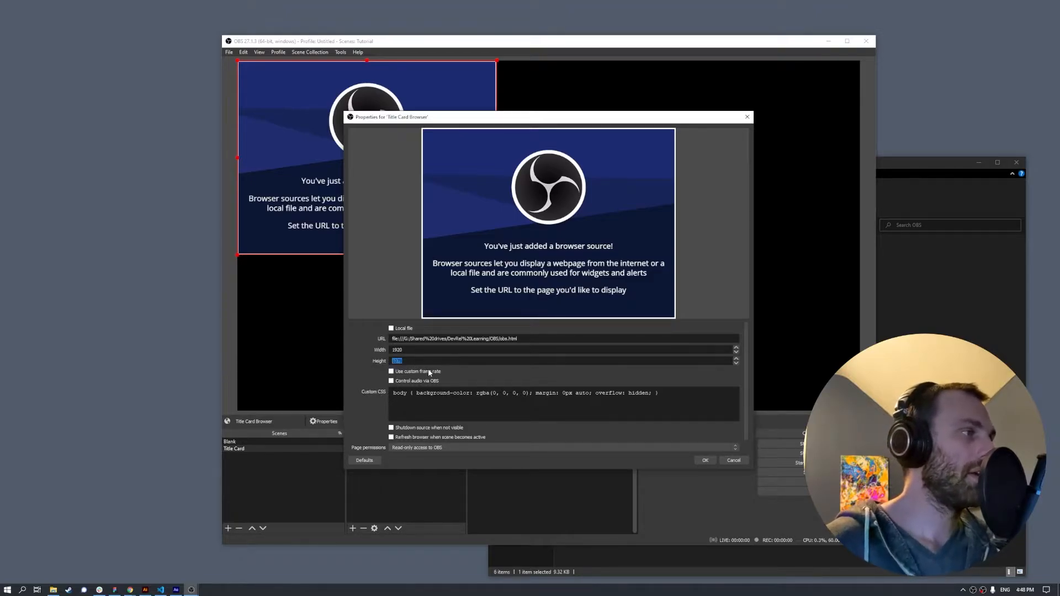
{"action": "type", "text": "1080"}
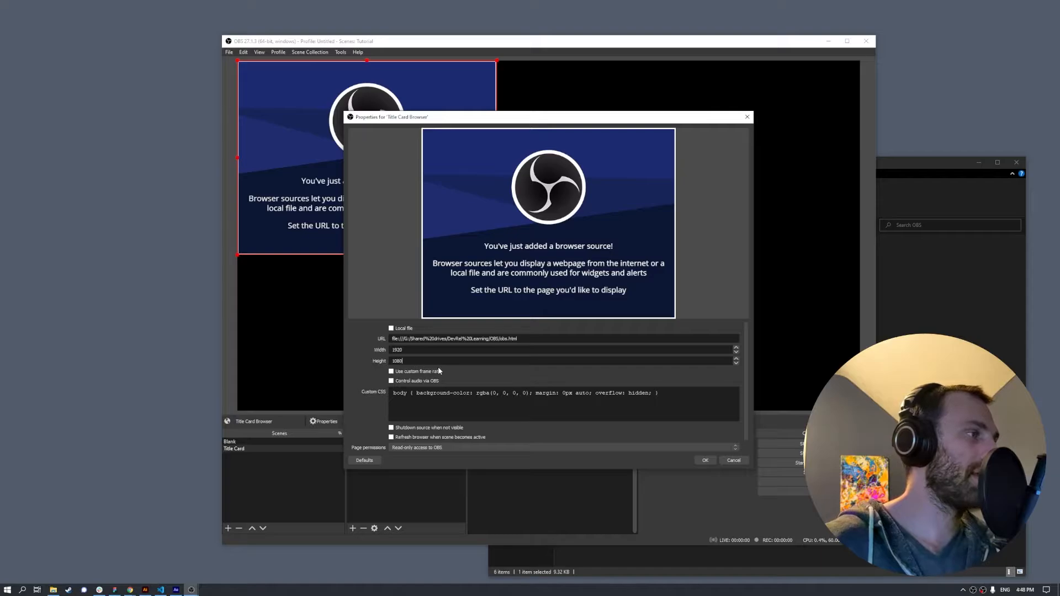
{"action": "left_click", "coordinate": [445, 437]}
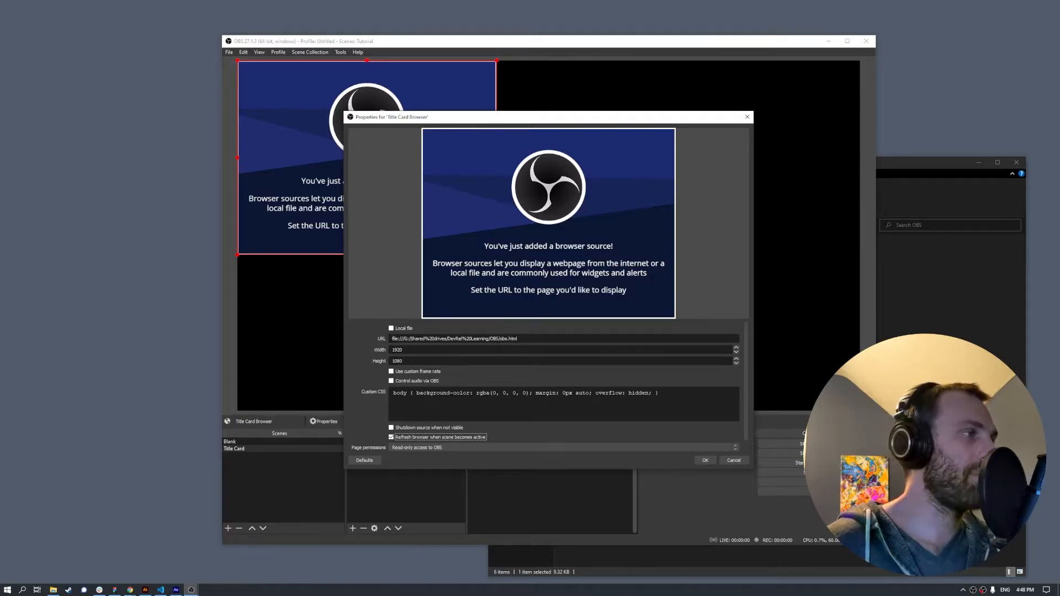
{"action": "left_click", "coordinate": [704, 460]}
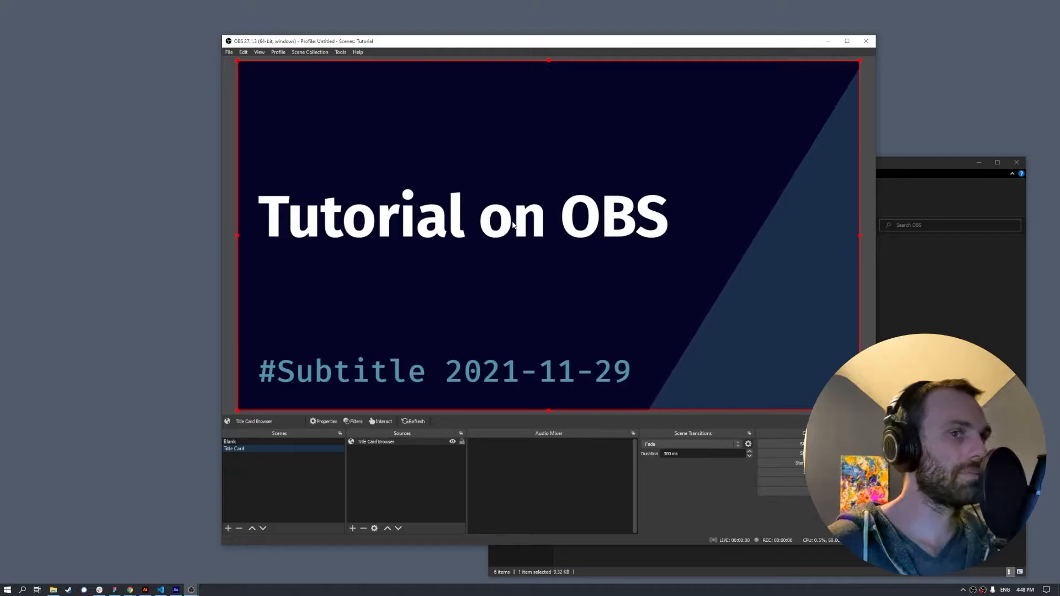
- Through the browser source's Interact window, change the heading 'Tutorial on OBS' to 'Demo on OBS'
{"action": "left_click_drag", "start_coordinate": [917, 163], "coordinate": [1059, 232]}
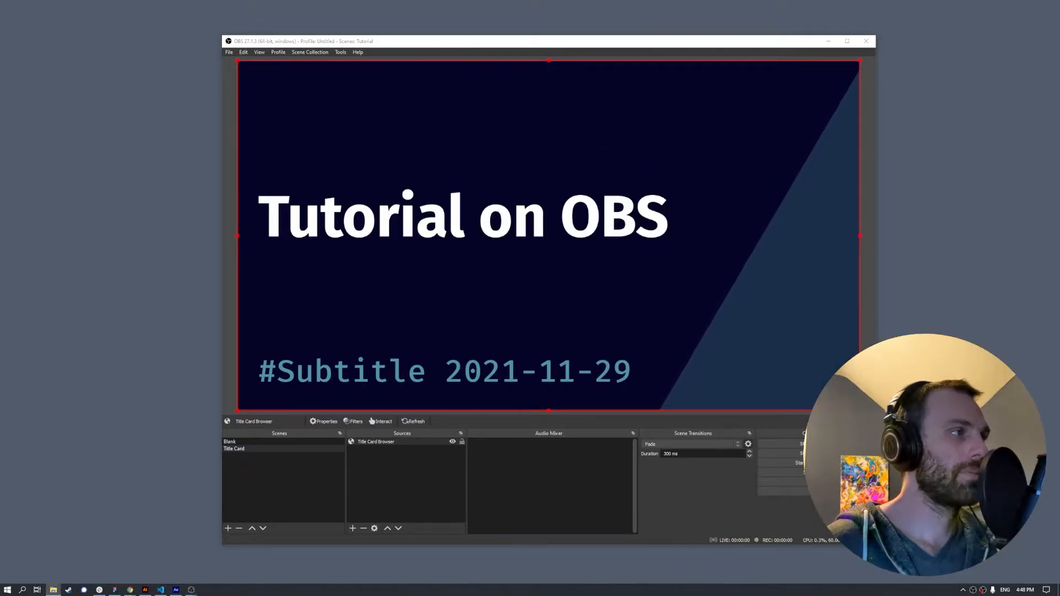
{"action": "left_click", "coordinate": [381, 421]}
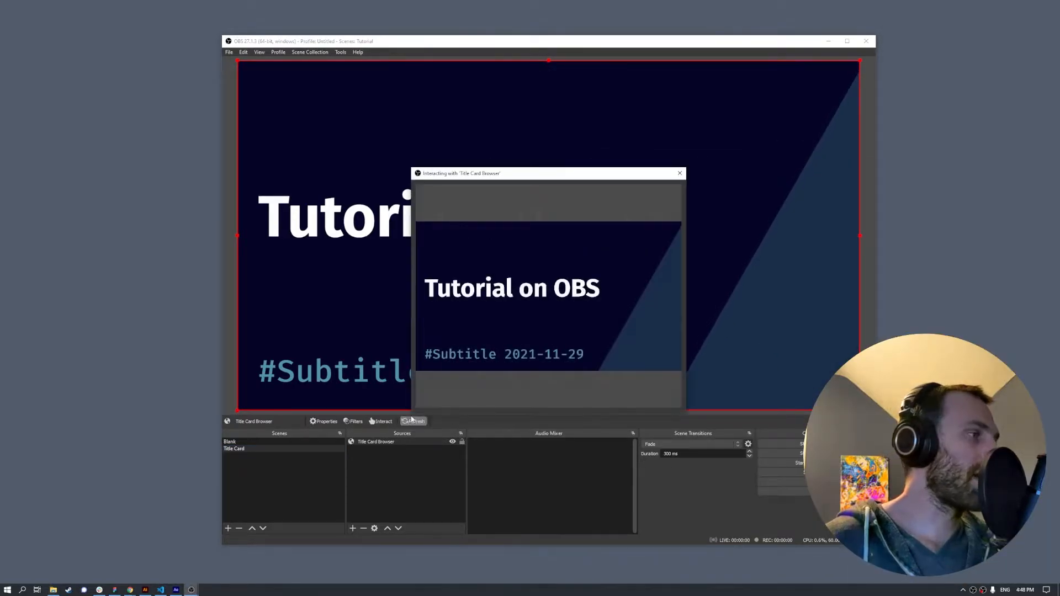
{"action": "left_click", "coordinate": [490, 293]}
{"action": "left_click", "coordinate": [480, 296]}
{"action": "double_click", "coordinate": [480, 296]}
{"action": "left_click", "coordinate": [480, 297]}
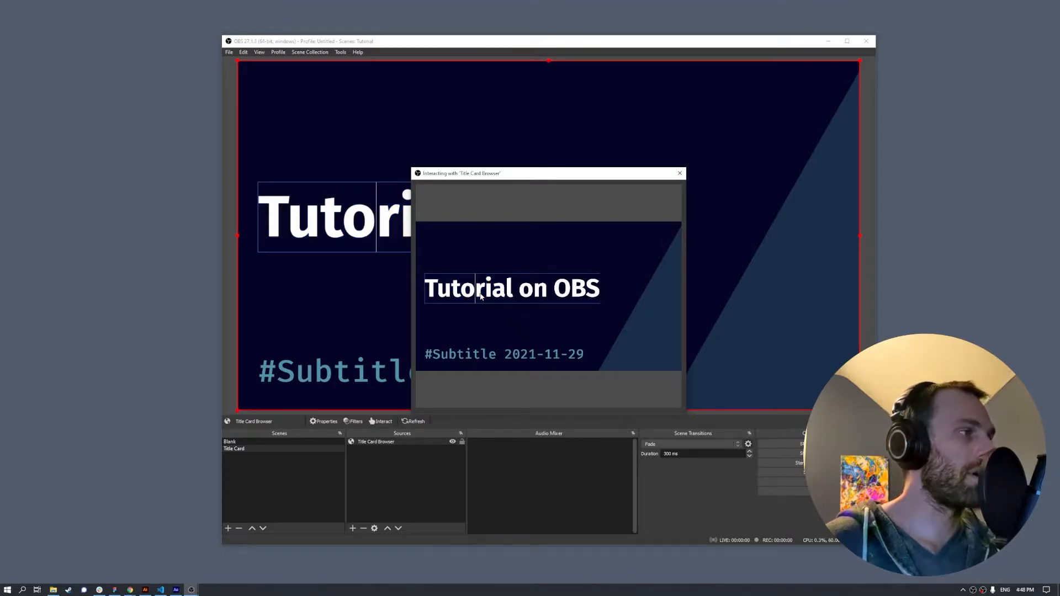
{"action": "key", "text": "Delete"}
{"action": "key", "text": "BackSpace"}
{"action": "key", "text": "BackSpace"}
{"action": "key", "text": "BackSpace"}
{"action": "key", "text": "BackSpace"}
{"action": "type", "text": "Dem"}
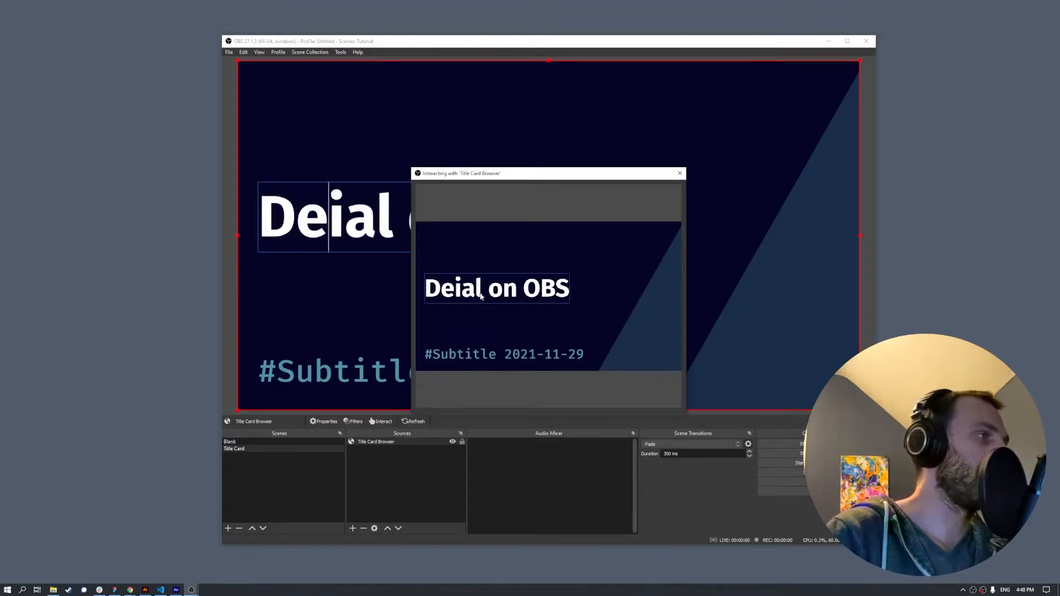
{"action": "key", "text": "BackSpace"}
{"action": "type", "text": "mo on"}
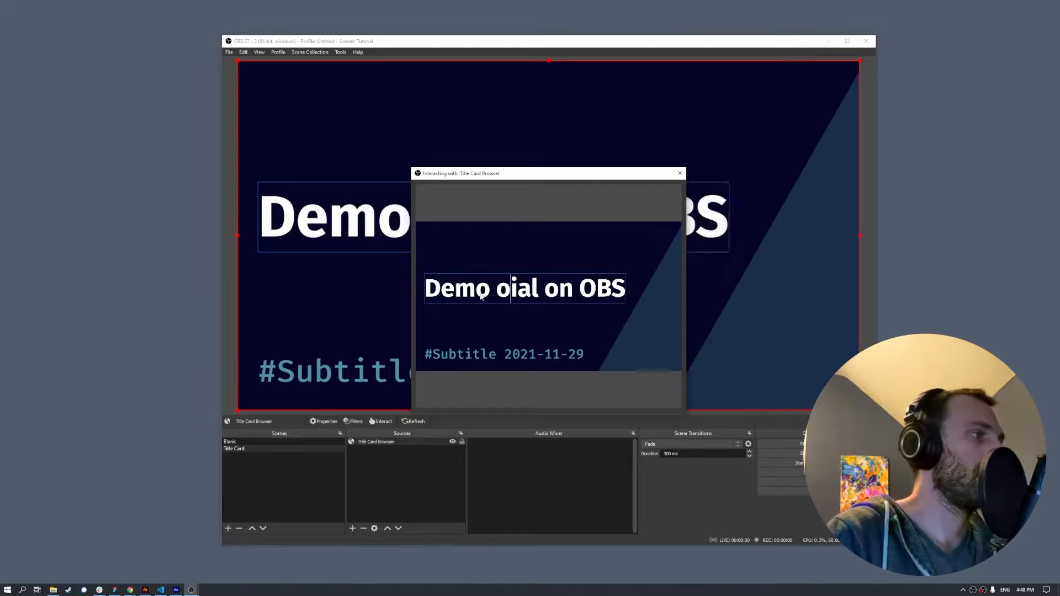
{"action": "key", "text": "Delete"}
{"action": "key", "text": "Delete"}
{"action": "key", "text": "Delete"}
{"action": "key", "text": "Delete"}
{"action": "key", "text": "Delete"}
{"action": "key", "text": "Delete"}
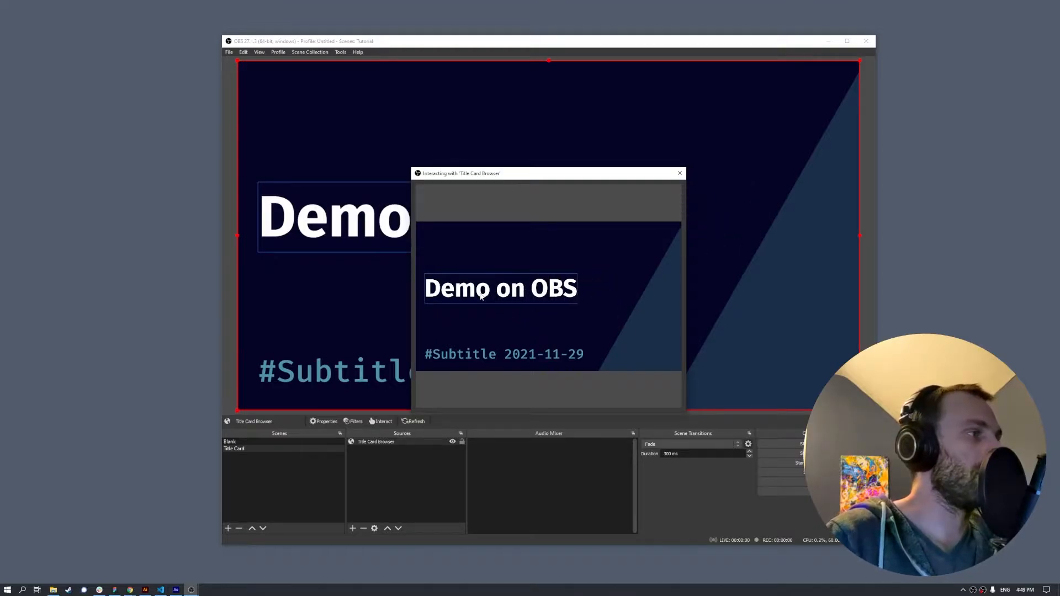
- Add a second heading line 'For Deephaven' and change the subtitle to '#LearningSession'
{"action": "key", "text": "Return"}
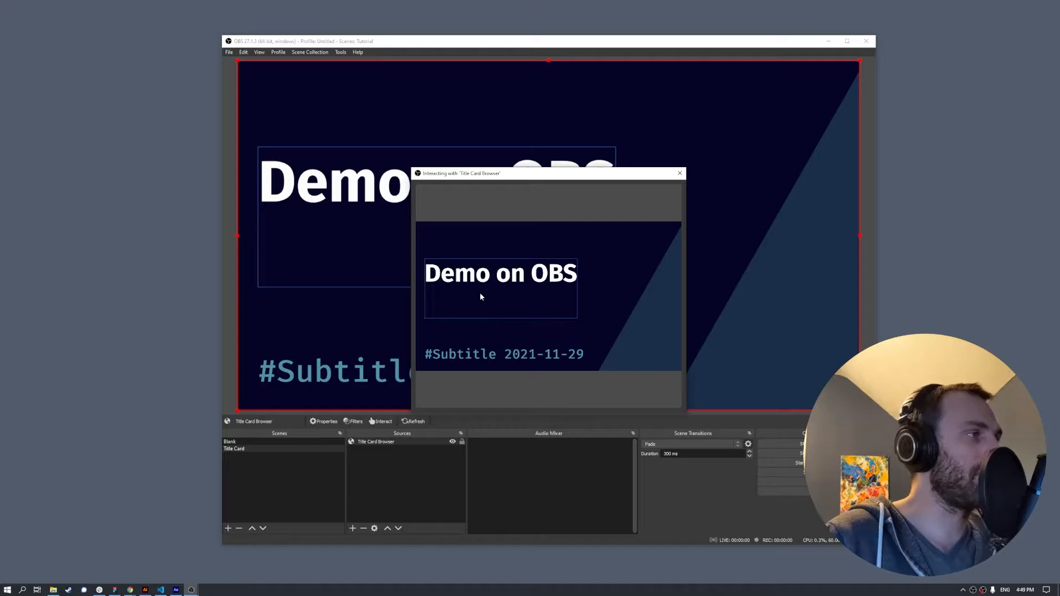
{"action": "type", "text": "Fo"}
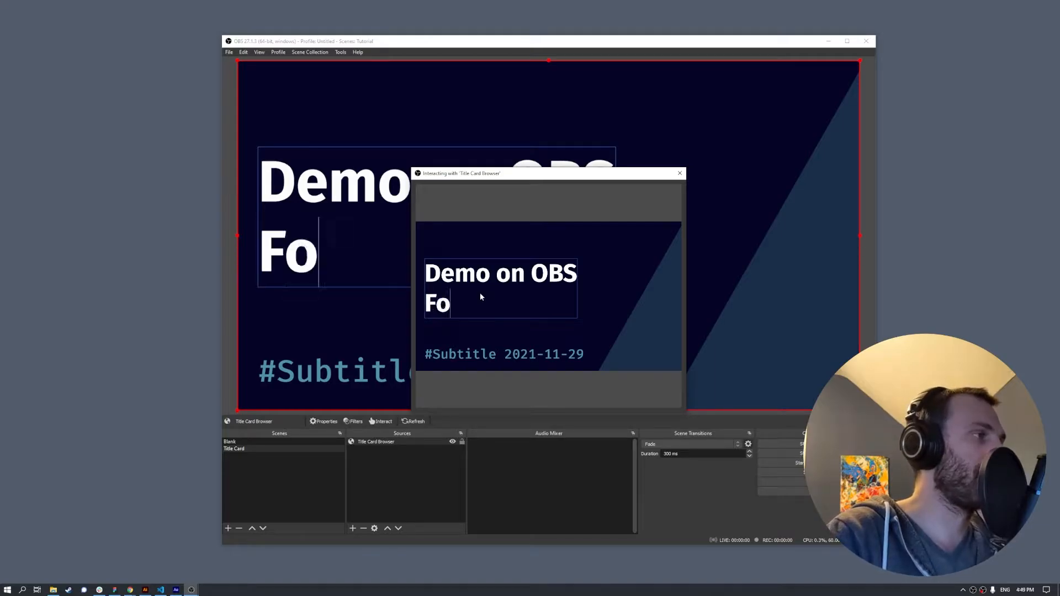
{"action": "type", "text": "r Deephaven"}
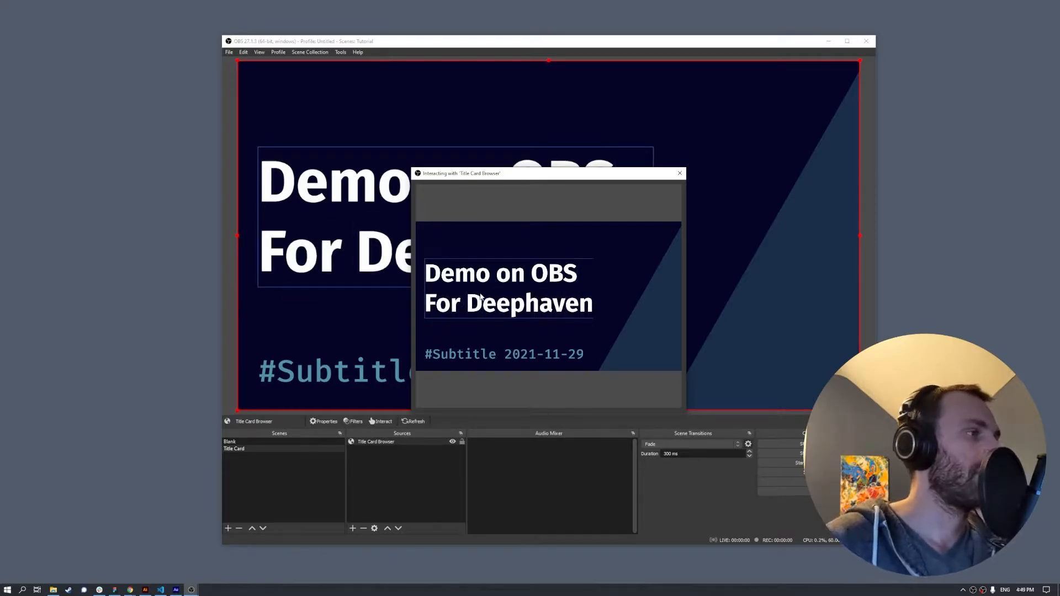
{"action": "double_click", "coordinate": [485, 354]}
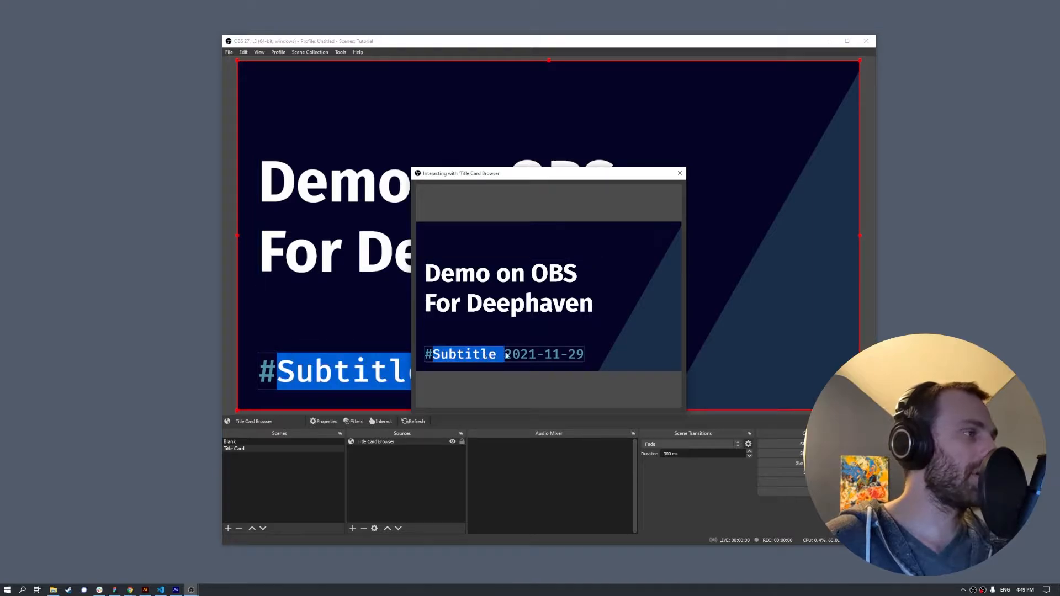
{"action": "type", "text": "LearningSession"}
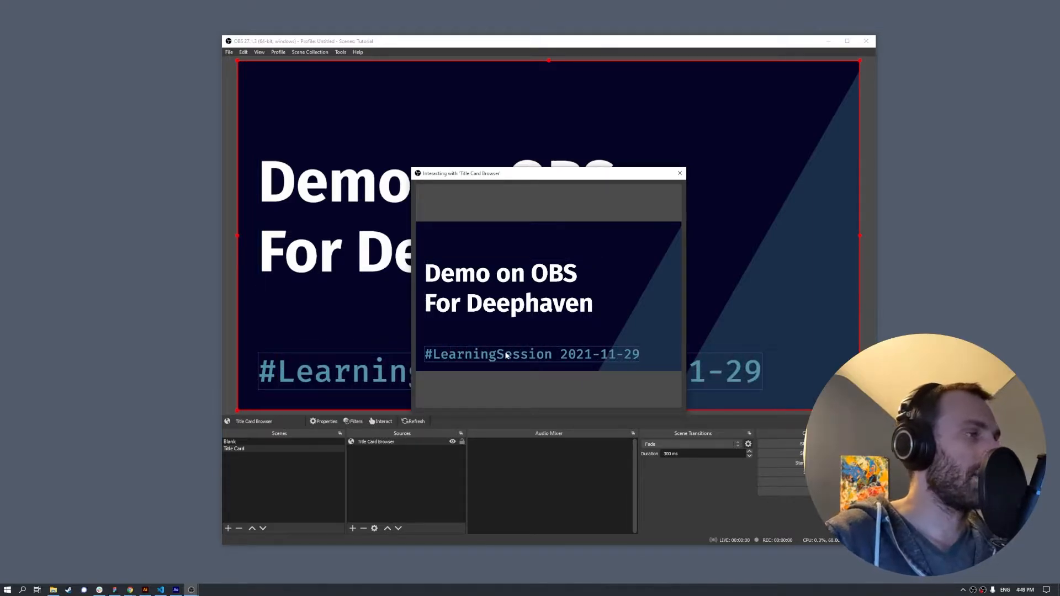
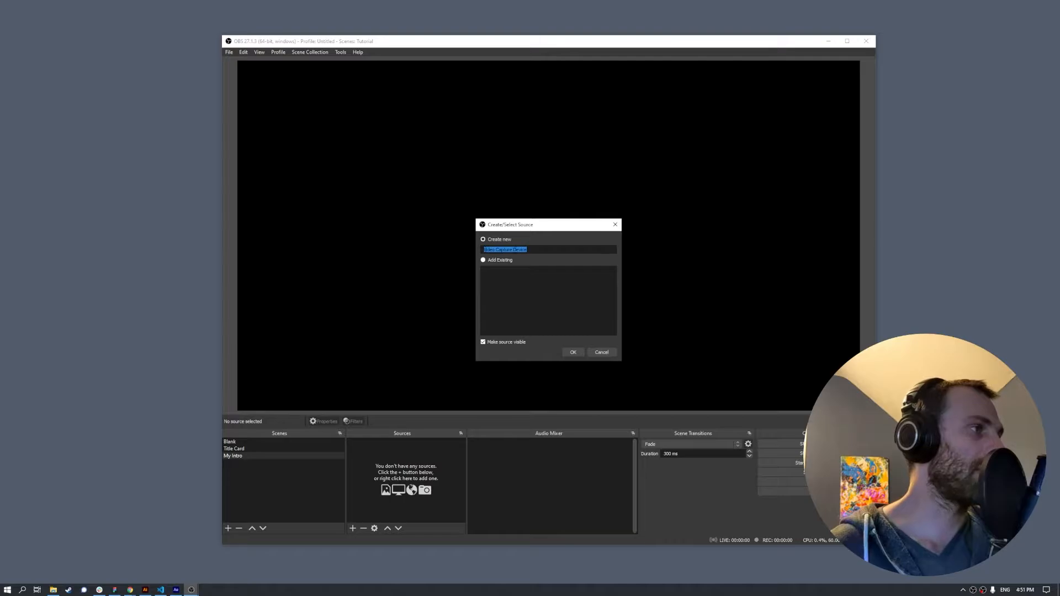
- Add a Logitech StreamCam video capture source at a custom 1920x1080 resolution
{"action": "left_click", "coordinate": [581, 353]}
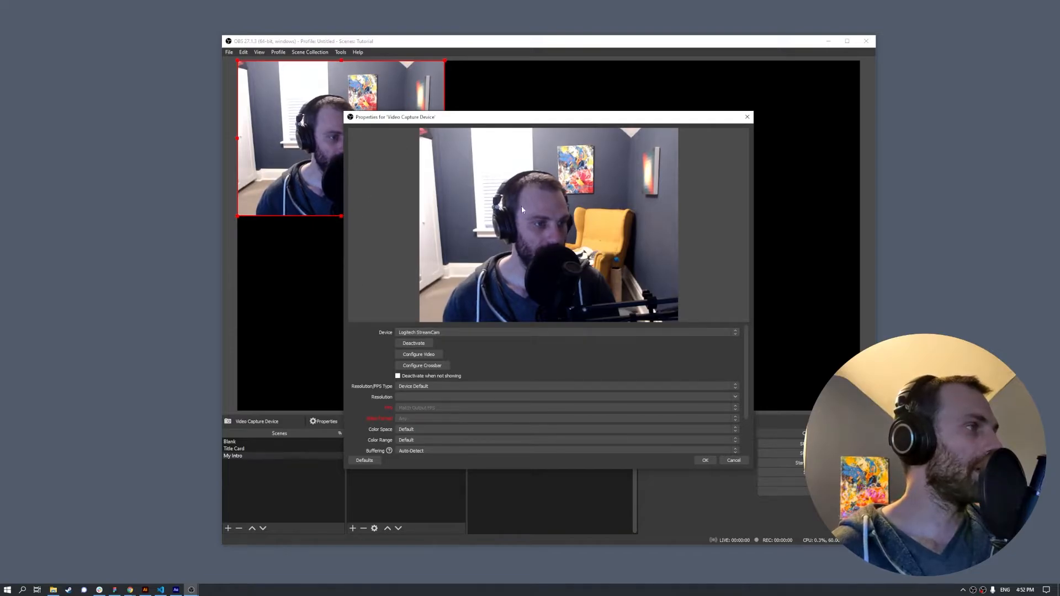
{"action": "left_click", "coordinate": [462, 332]}
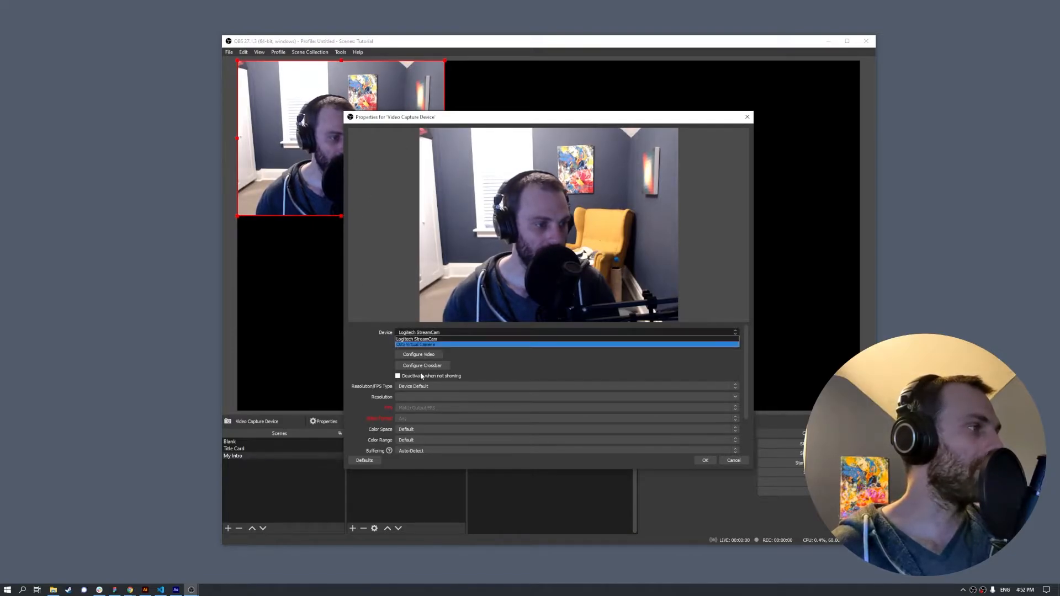
{"action": "left_click", "coordinate": [426, 341]}
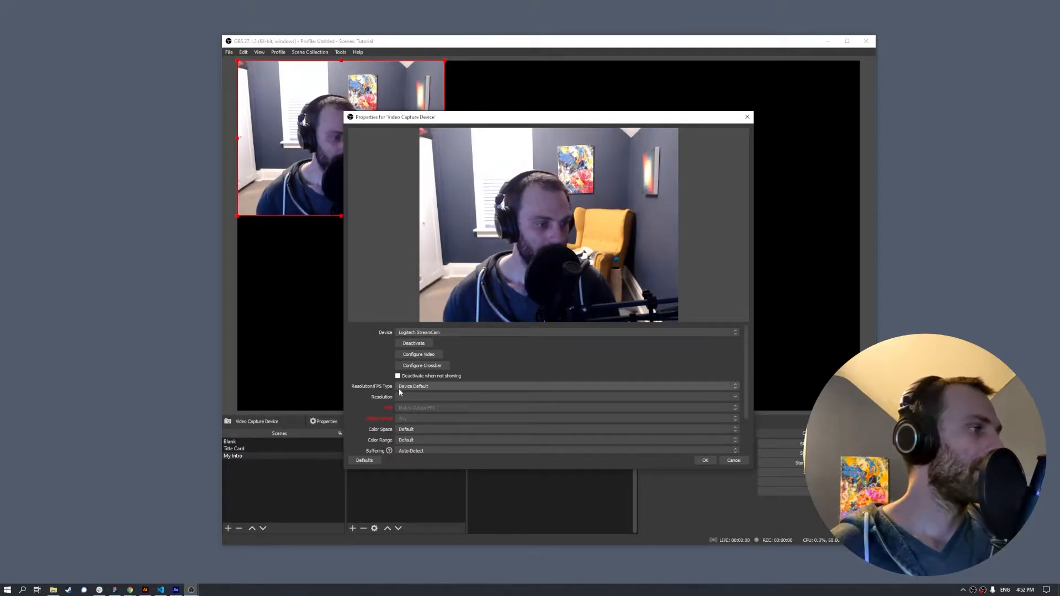
{"action": "left_click", "coordinate": [455, 385]}
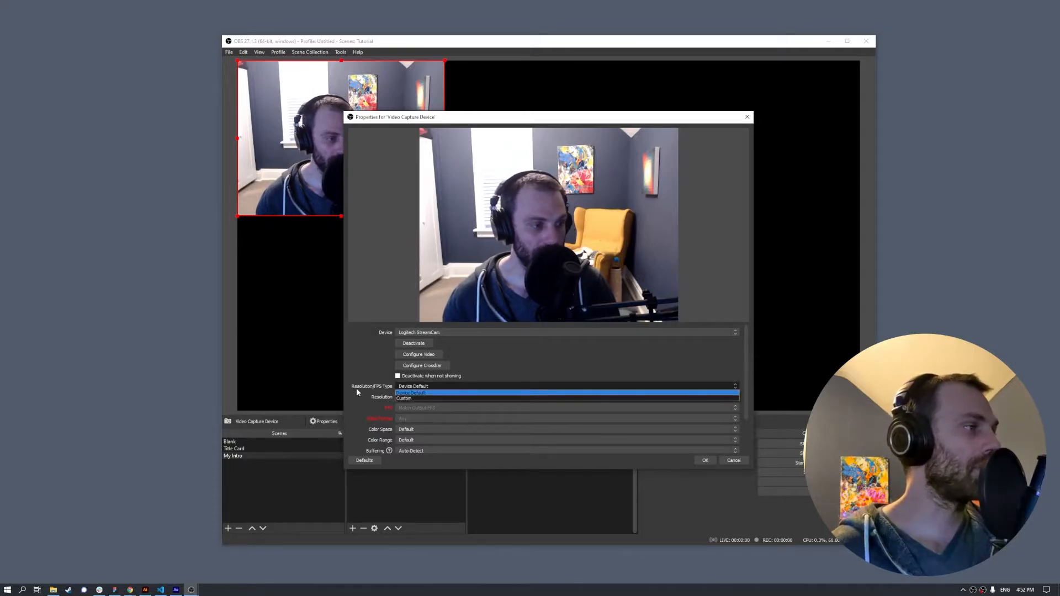
{"action": "left_click", "coordinate": [422, 398]}
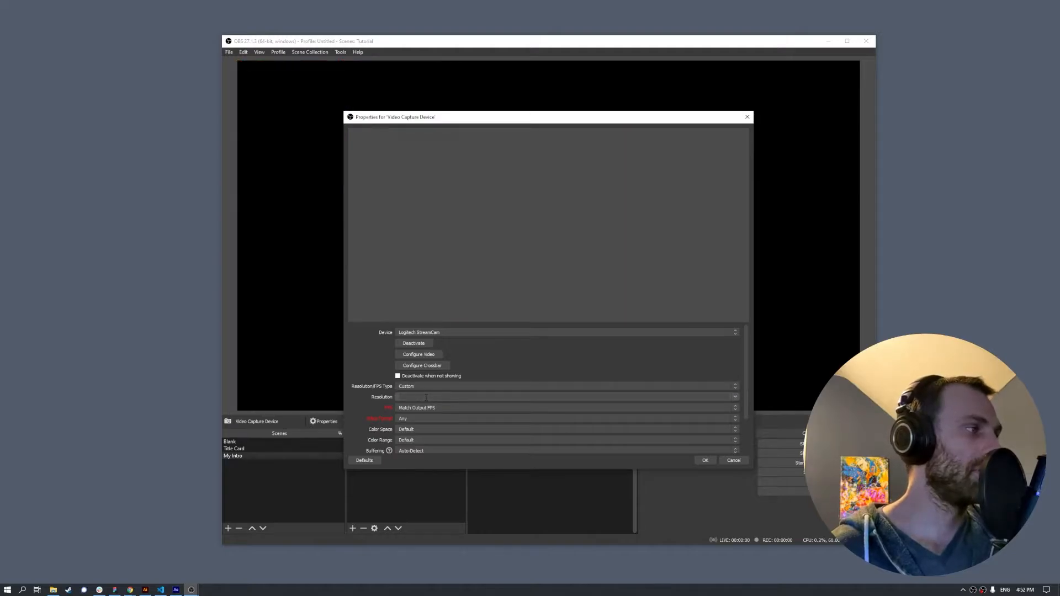
{"action": "left_click", "coordinate": [734, 398]}
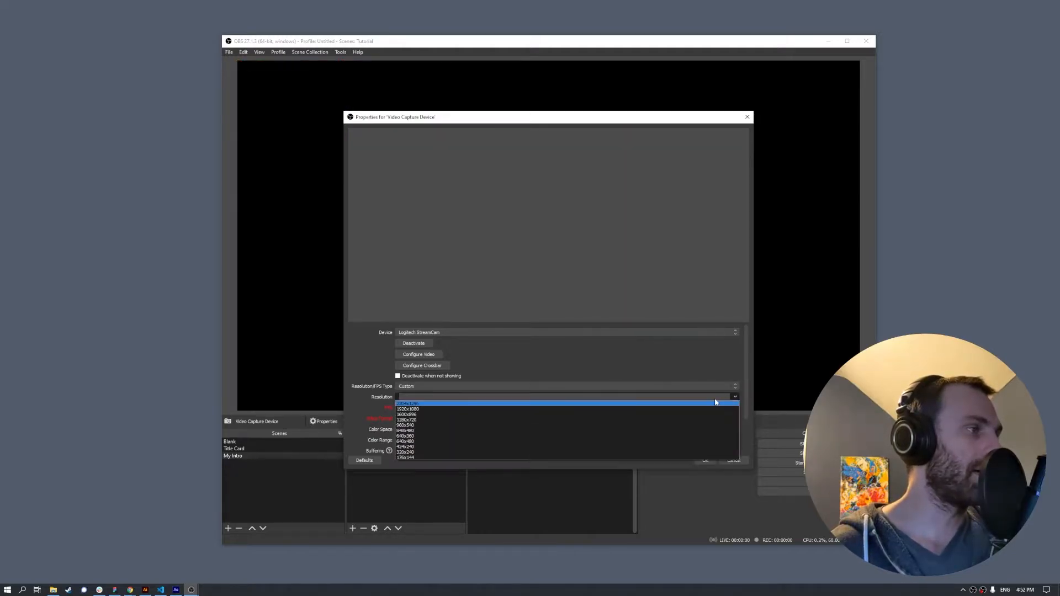
{"action": "left_click", "coordinate": [485, 409]}
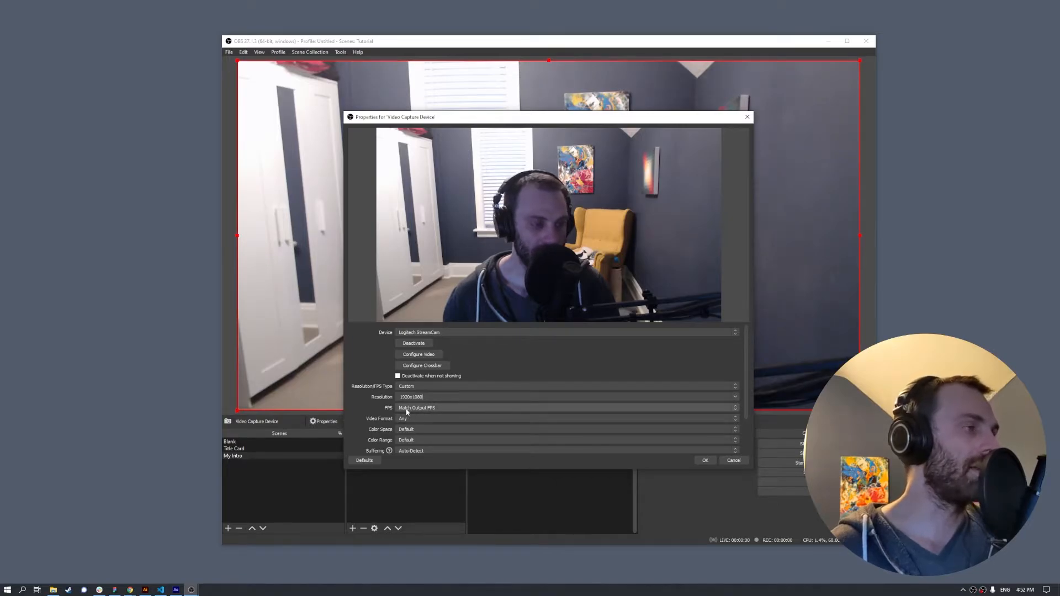
{"action": "left_click", "coordinate": [706, 461]}
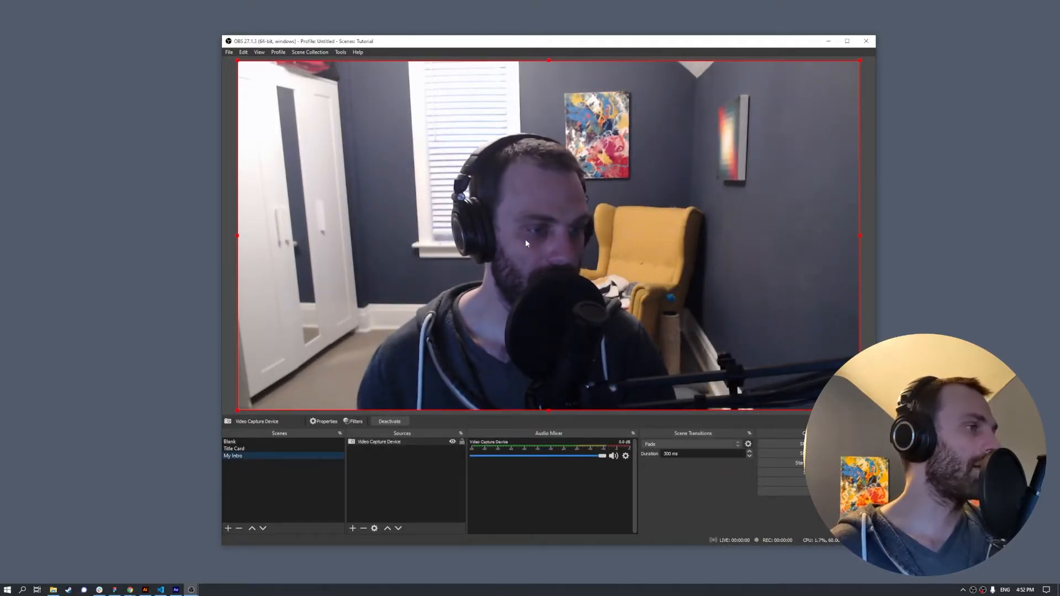
- Create a browser source named 'Lower Third' and select its default URL for replacement
{"action": "left_click", "coordinate": [353, 528]}
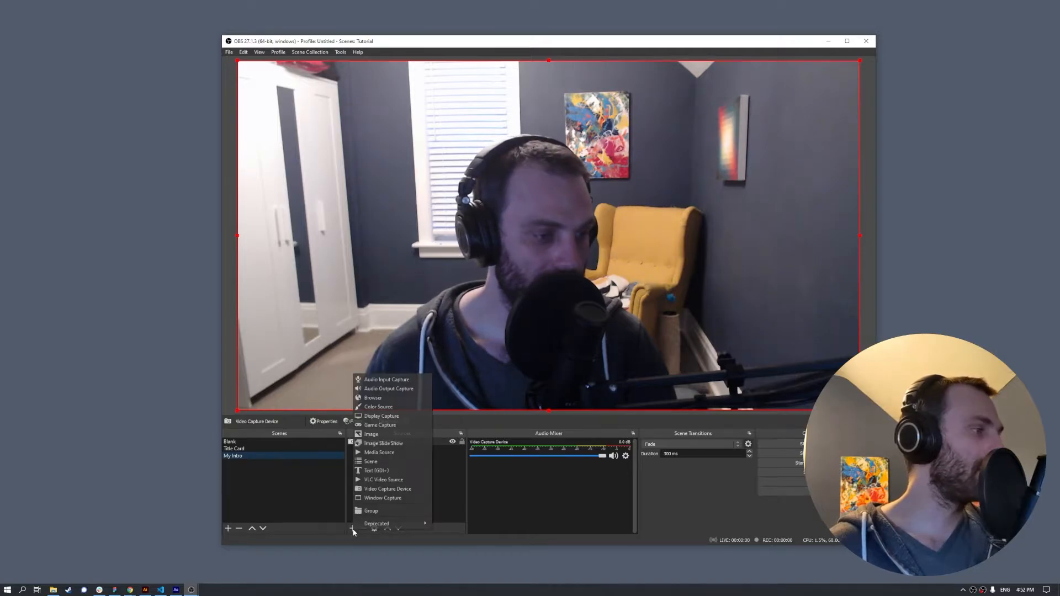
{"action": "left_click", "coordinate": [388, 398]}
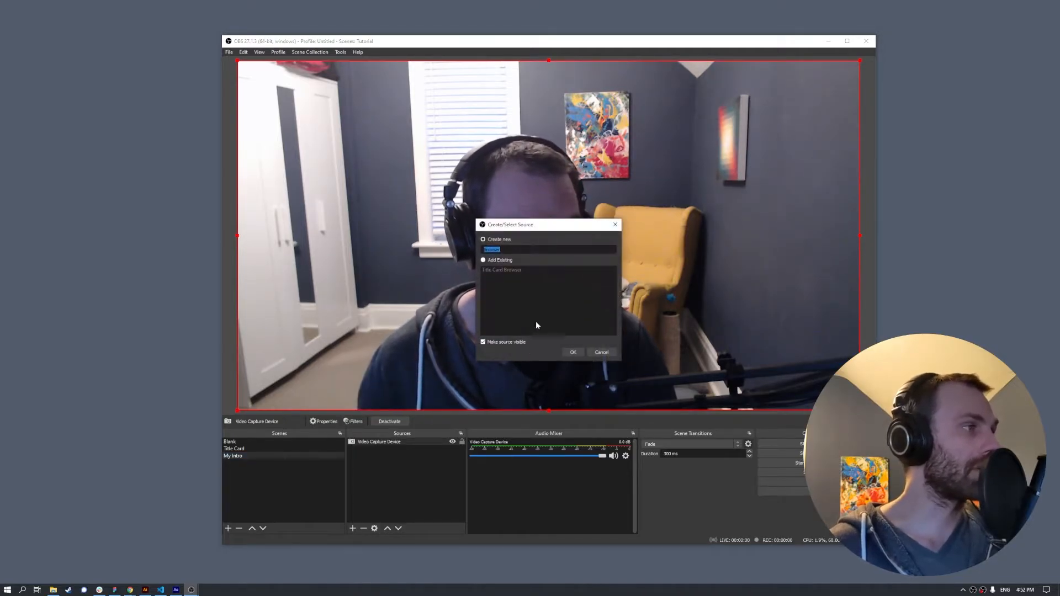
{"action": "type", "text": "L"}
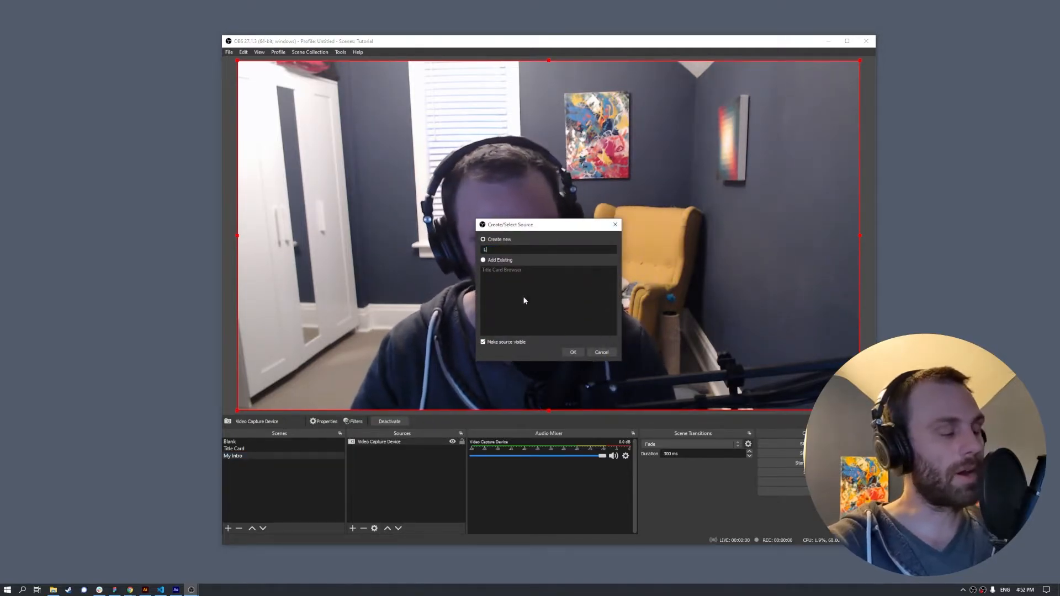
{"action": "type", "text": "ower Third"}
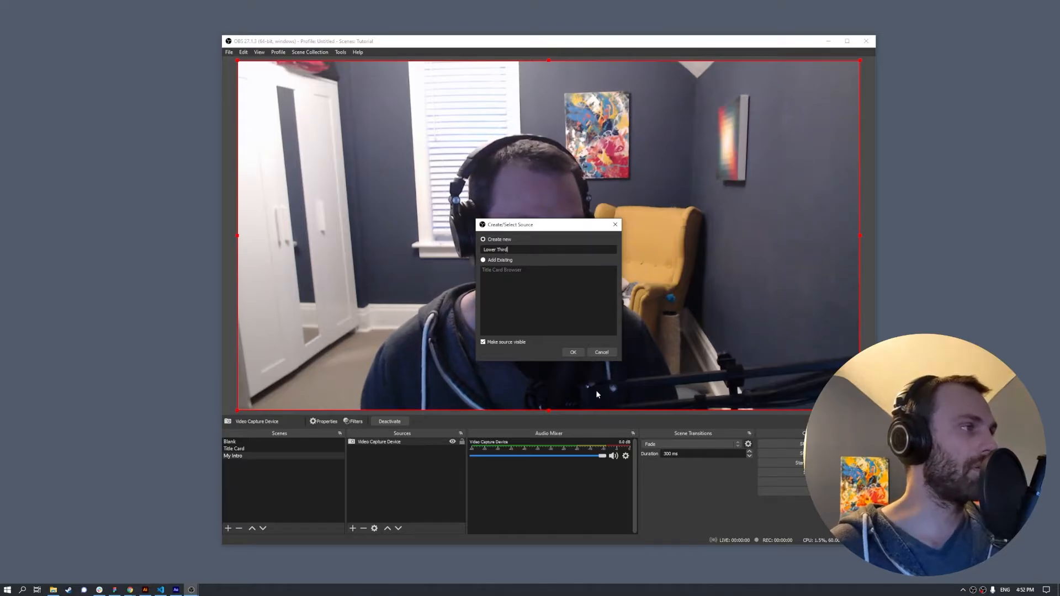
{"action": "left_click", "coordinate": [569, 353]}
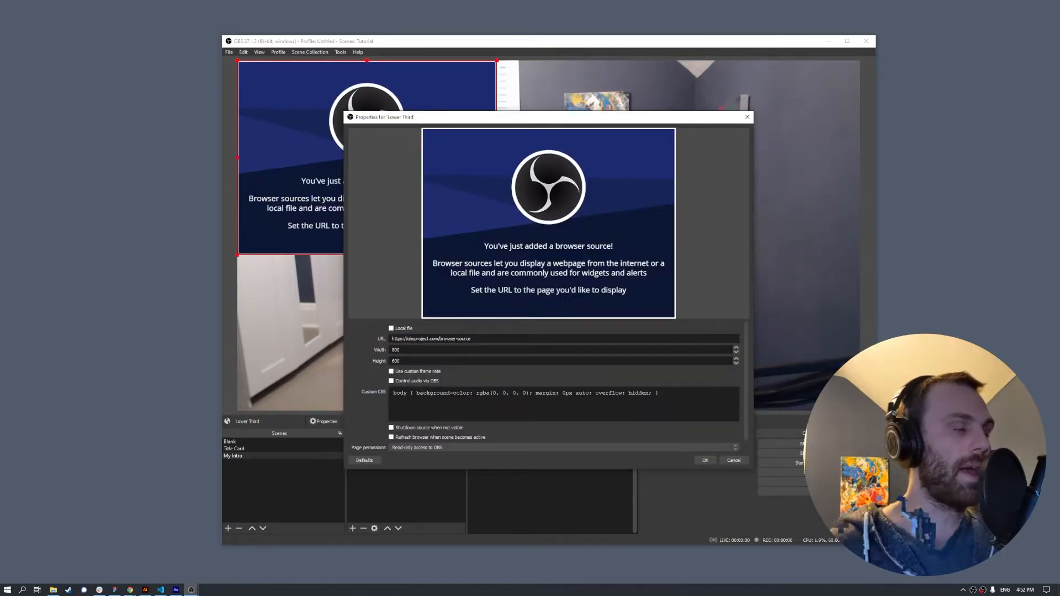
{"action": "key", "text": "ctrl+a"}
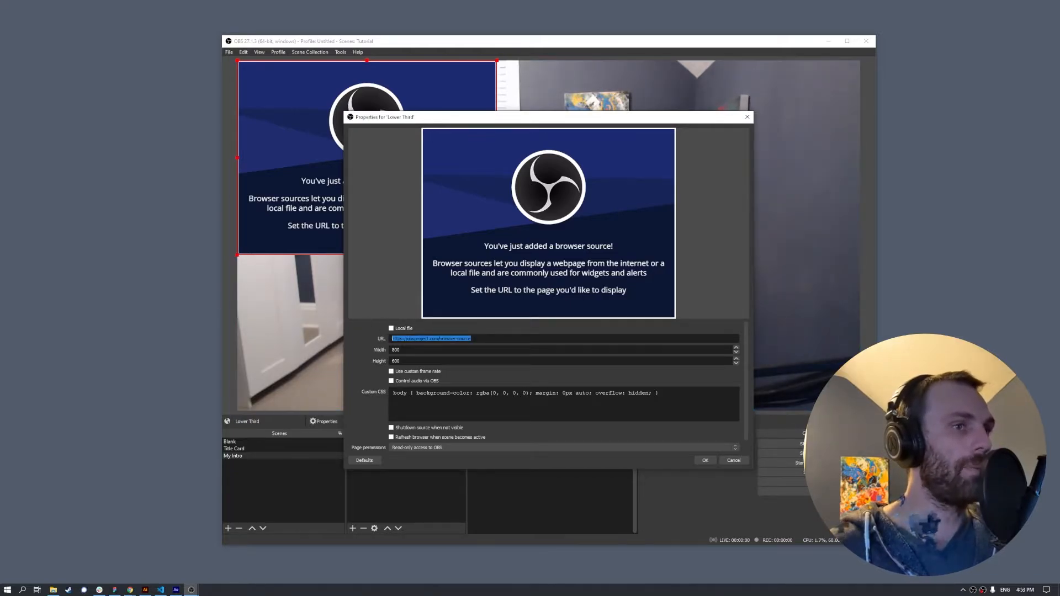
{"action": "key", "text": "alt+Tab"}
- Open obs.html from the OBS files folder in Chrome
{"action": "left_click_drag", "start_coordinate": [0, 66], "coordinate": [0, 100]}
{"action": "key", "text": "alt+Tab"}
{"action": "left_click_drag", "start_coordinate": [0, 166], "coordinate": [898, 211]}
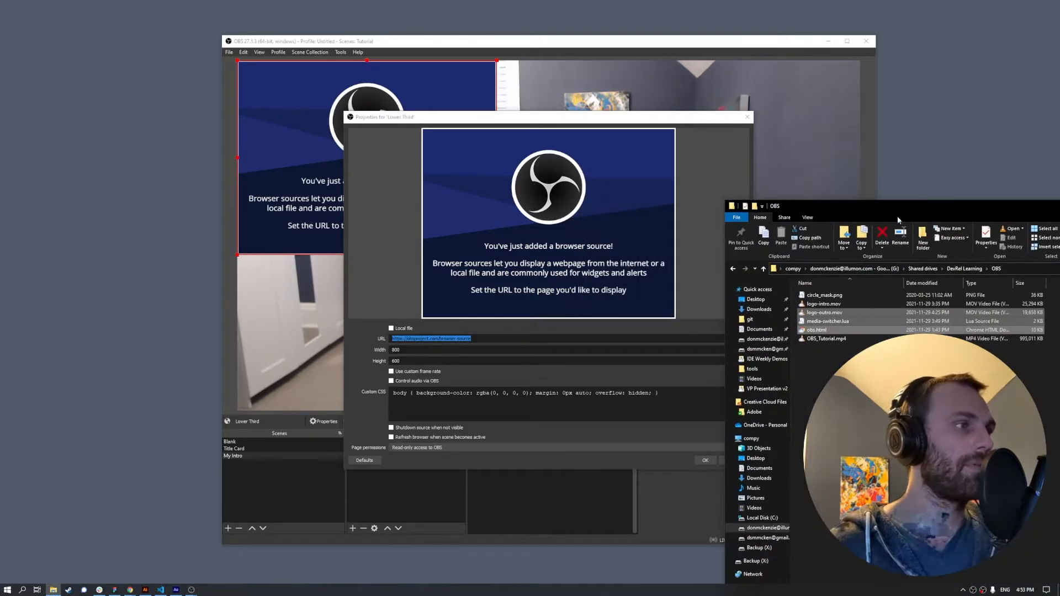
{"action": "double_click", "coordinate": [827, 330]}
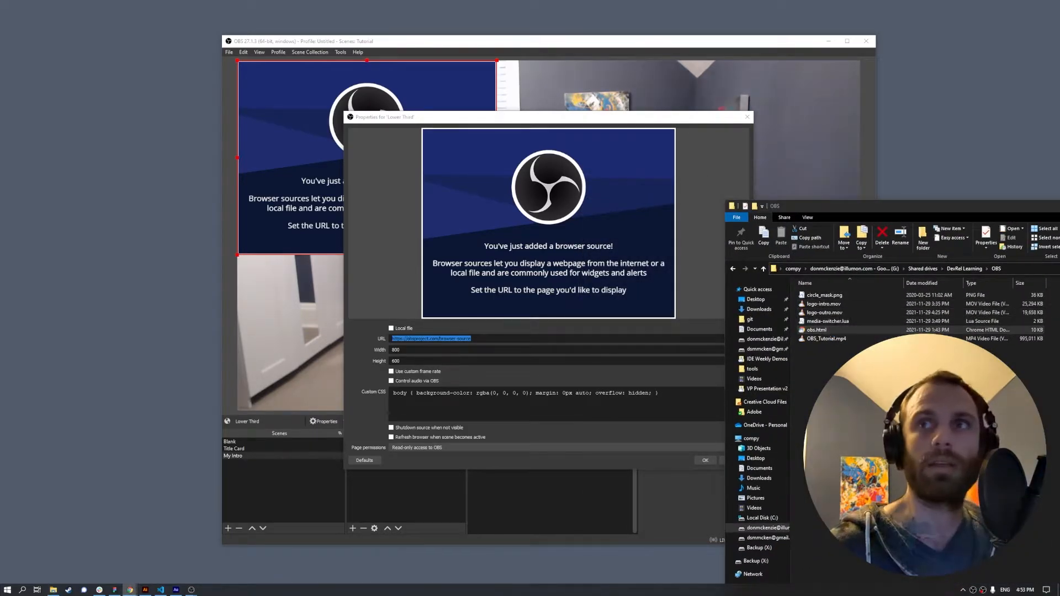
{"action": "left_click_drag", "start_coordinate": [1059, 99], "coordinate": [289, 68]}
- Append a name title and 'UX Designer' subtitle to the obs.html URL, load it, and select the address
{"action": "left_click", "coordinate": [466, 84]}
{"action": "left_click", "coordinate": [467, 84]}
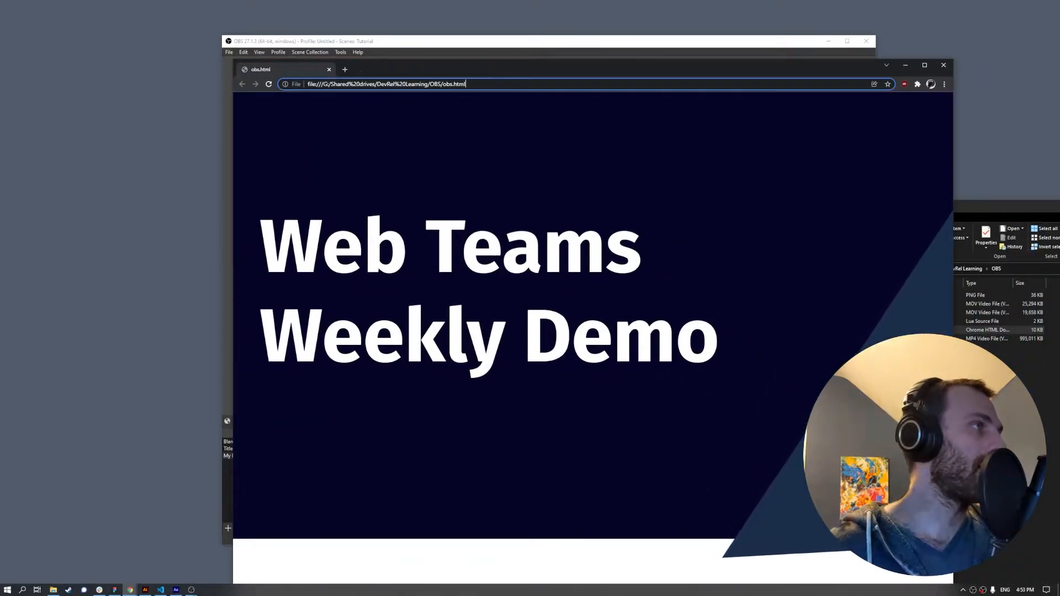
{"action": "type", "text": "?"}
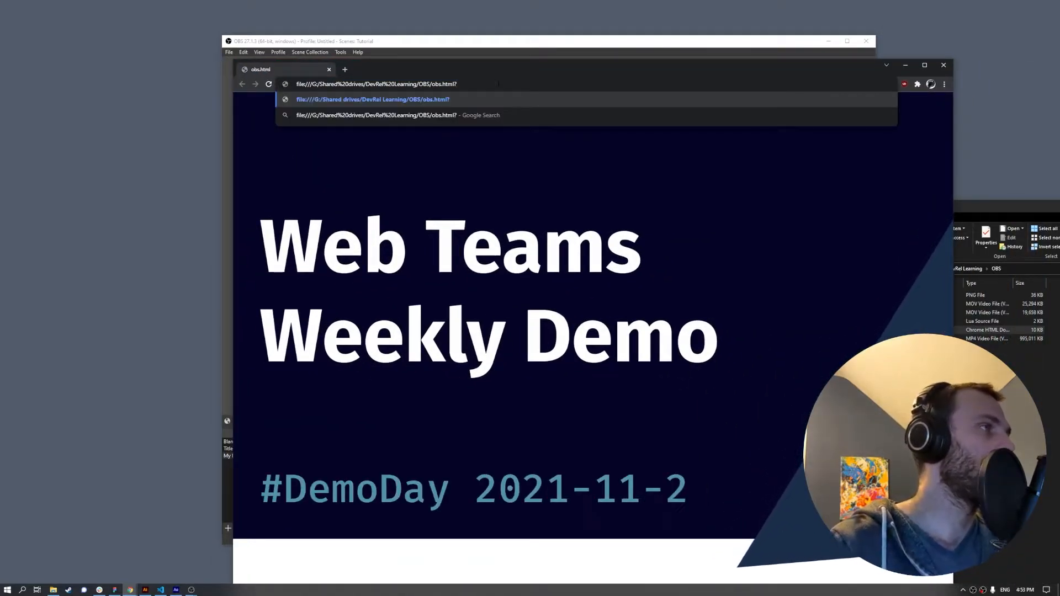
{"action": "type", "text": "title"}
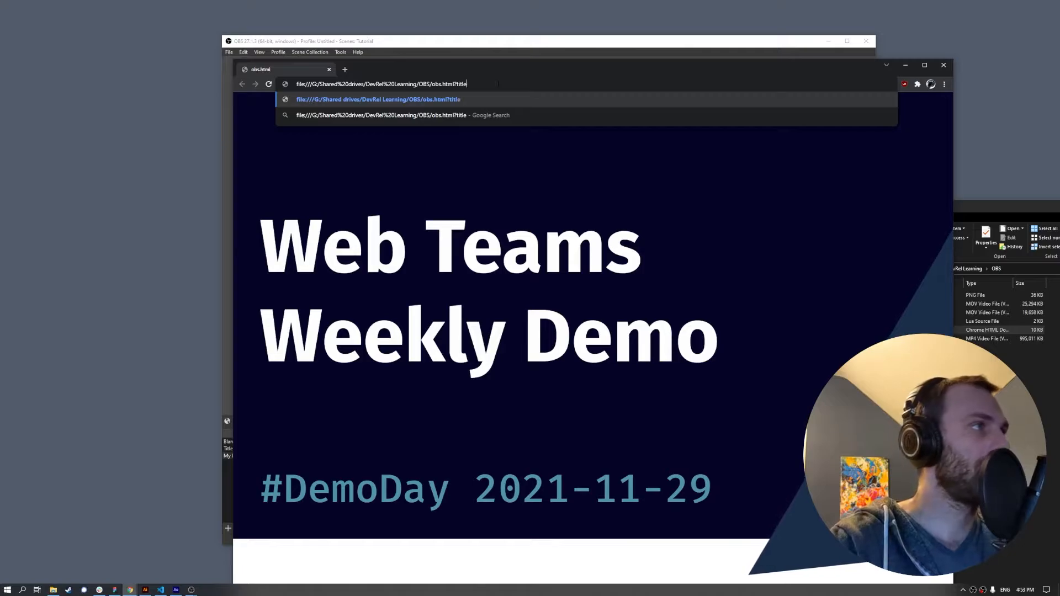
{"action": "type", "text": "=Don Mckenzie&subtitle=UX Designer"}
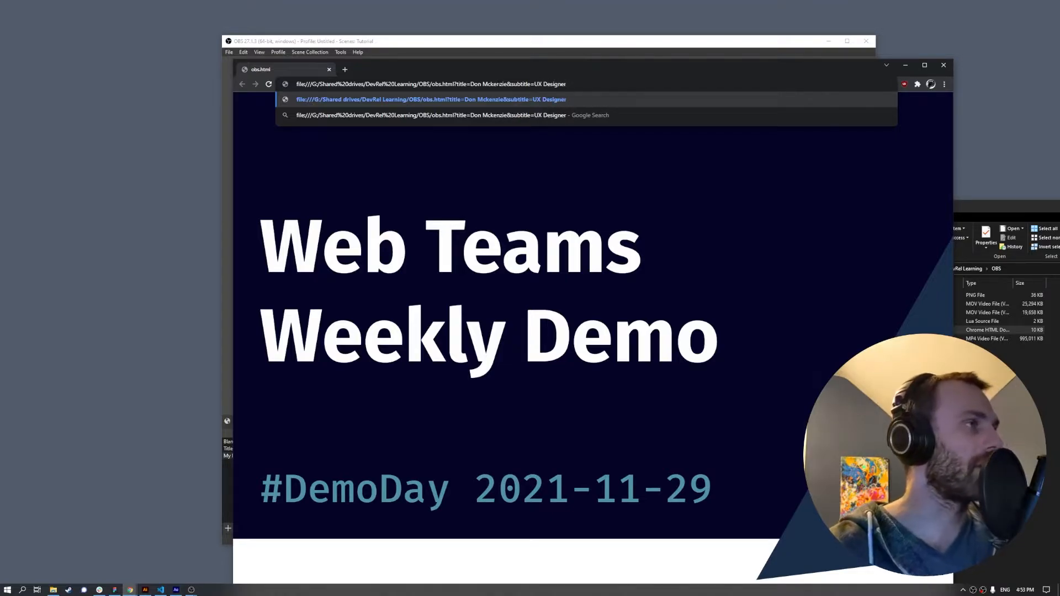
{"action": "key", "text": "Return"}
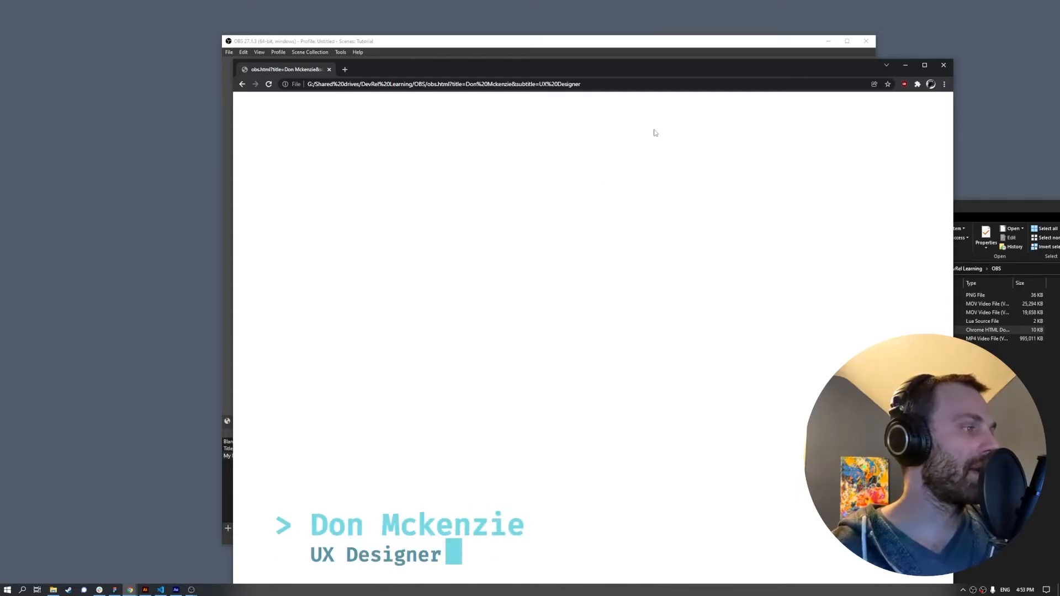
{"action": "left_click", "coordinate": [620, 84]}
- Paste the obs.html address as the Lower Third URL, enable refresh when the scene becomes active, and save
{"action": "left_click_drag", "start_coordinate": [733, 65], "coordinate": [1059, 65]}
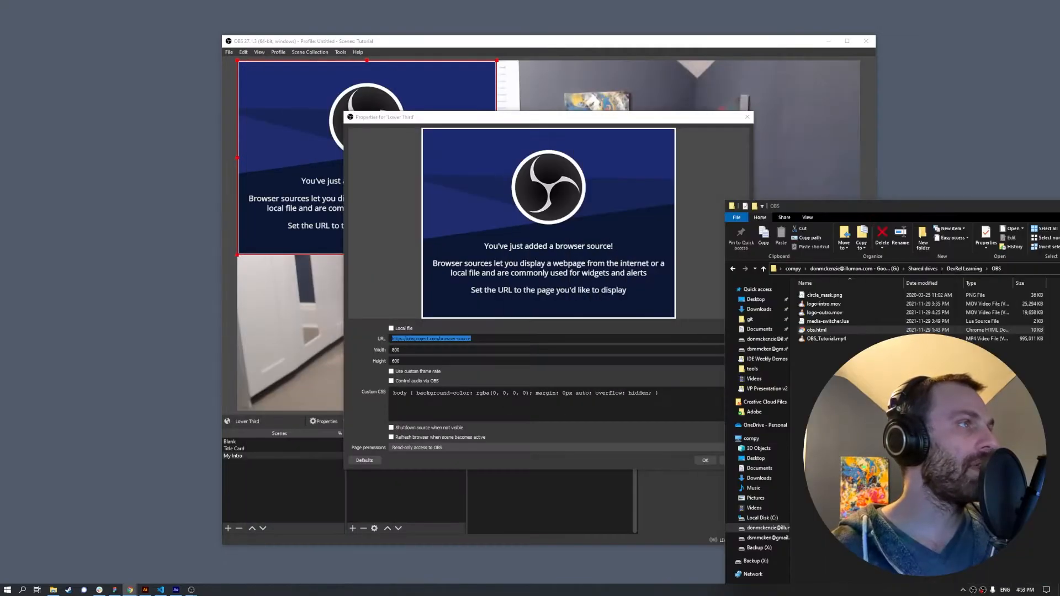
{"action": "left_click", "coordinate": [508, 333]}
{"action": "type", "text": "file:///G:/Shared%20drives/DevRel%20Learning/OBS/obs.html?title=Don%20Mckenzie&subtitle=UX%20Designer"}
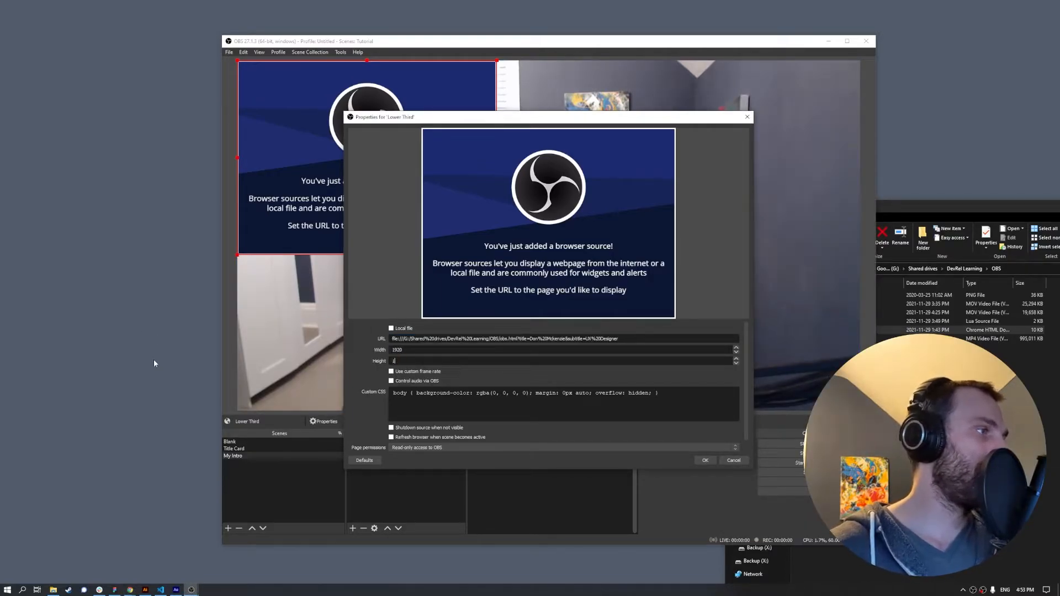
{"action": "scroll", "coordinate": [418, 392], "scroll_direction": "down", "scroll_amount": 1}
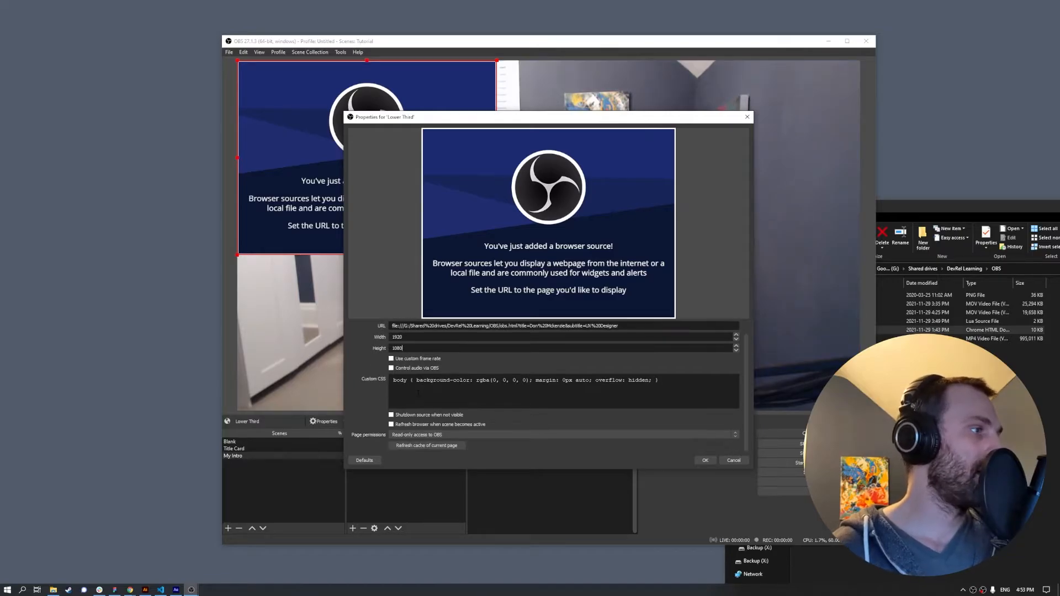
{"action": "left_click", "coordinate": [424, 425]}
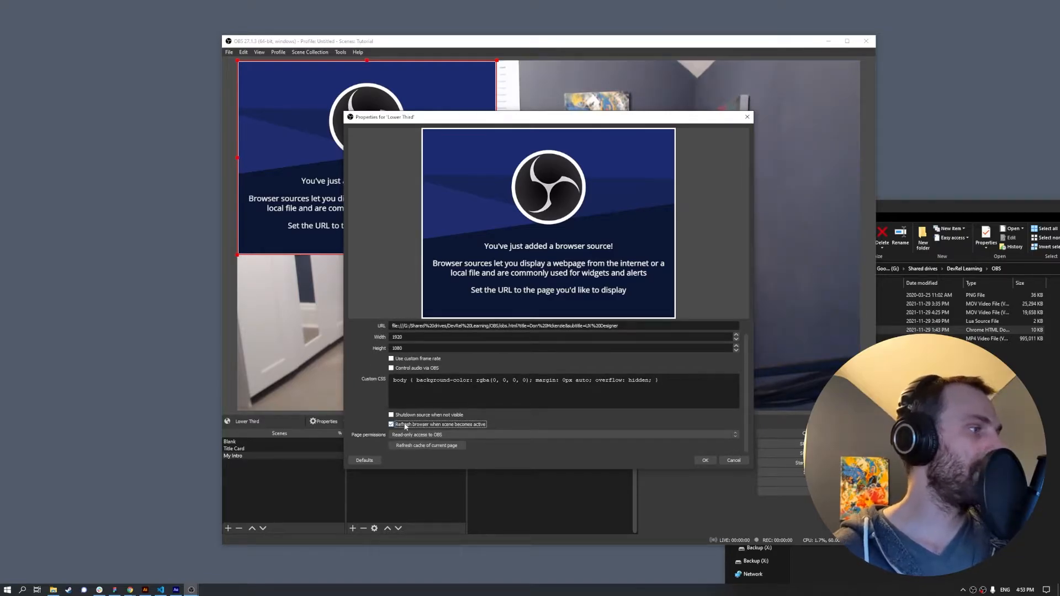
{"action": "left_click", "coordinate": [705, 461]}
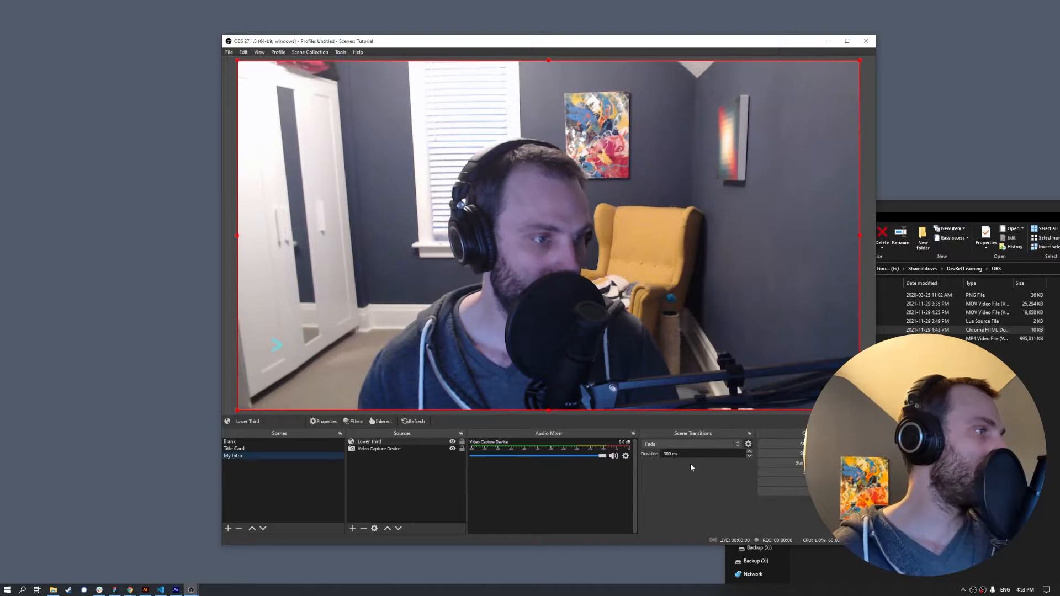
- Preview the Blank, Title Card and My Intro scenes, ending on My Intro's lower third over the webcam
{"action": "left_click", "coordinate": [230, 441]}
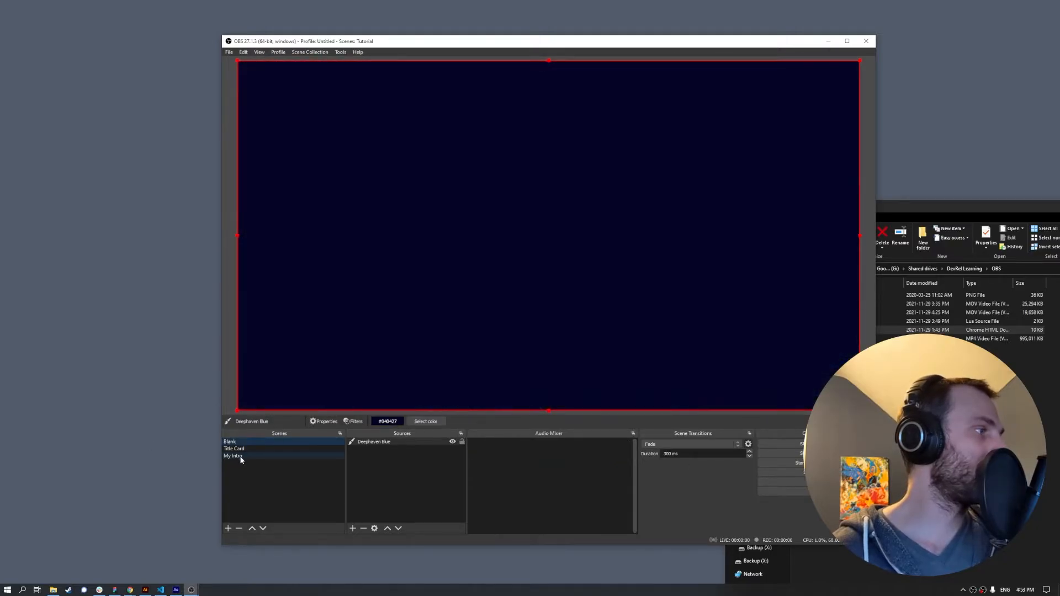
{"action": "left_click", "coordinate": [240, 457]}
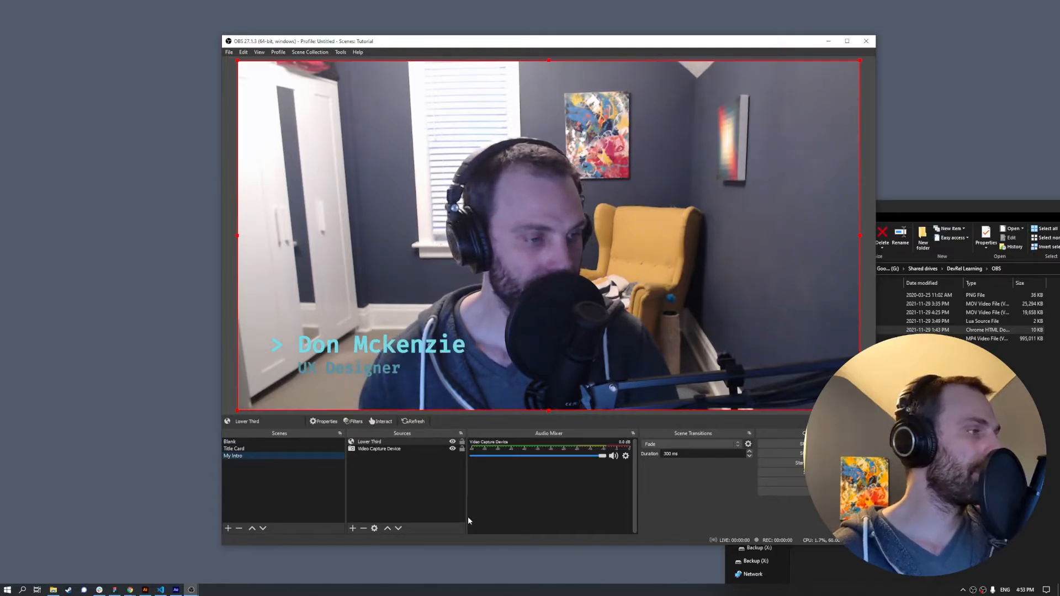
{"action": "left_click", "coordinate": [387, 442]}
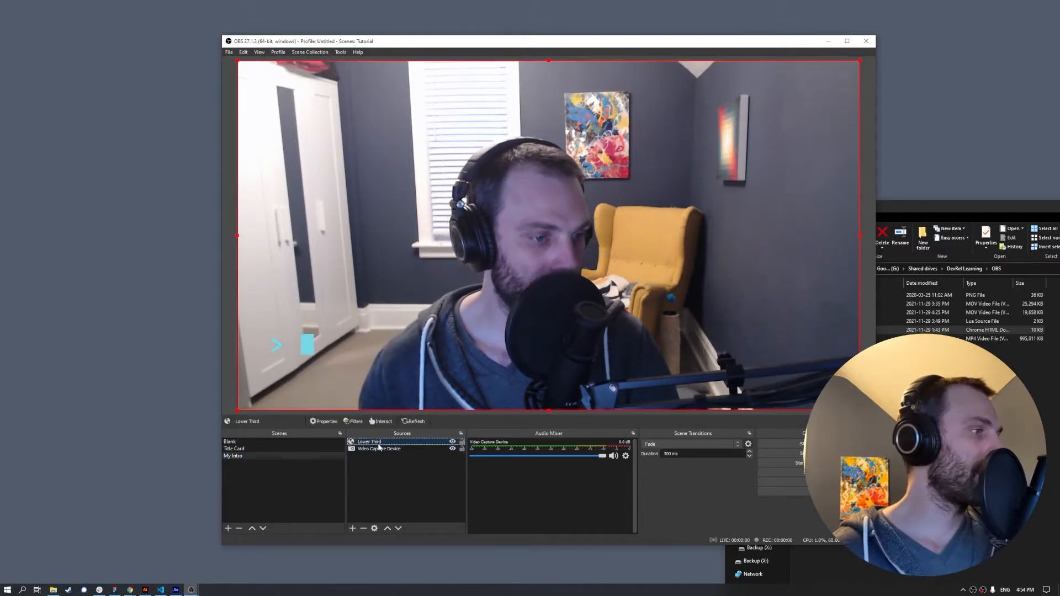
{"action": "left_click", "coordinate": [279, 447]}
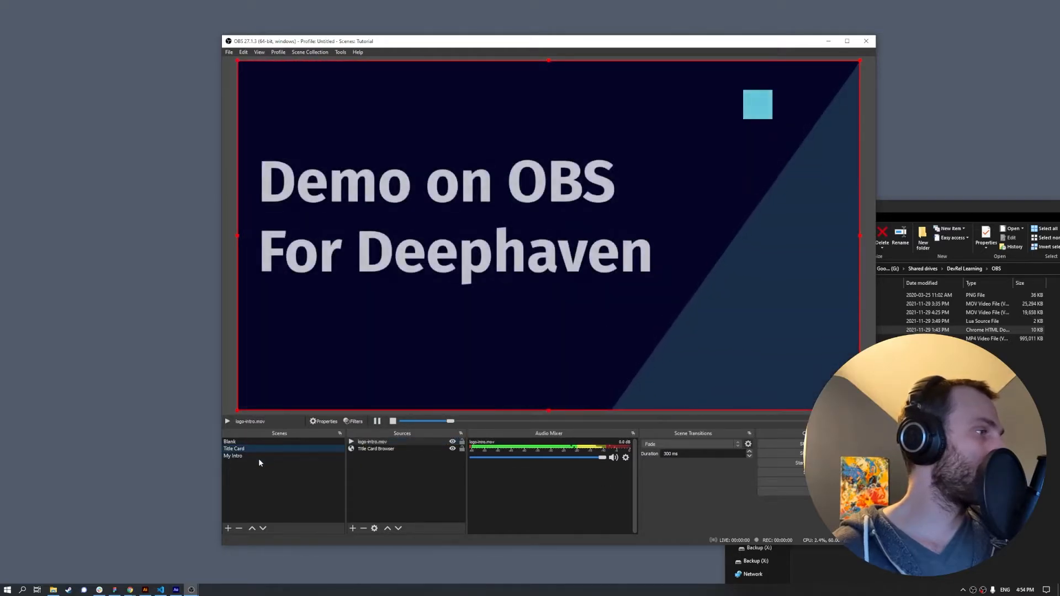
{"action": "left_click", "coordinate": [254, 455]}
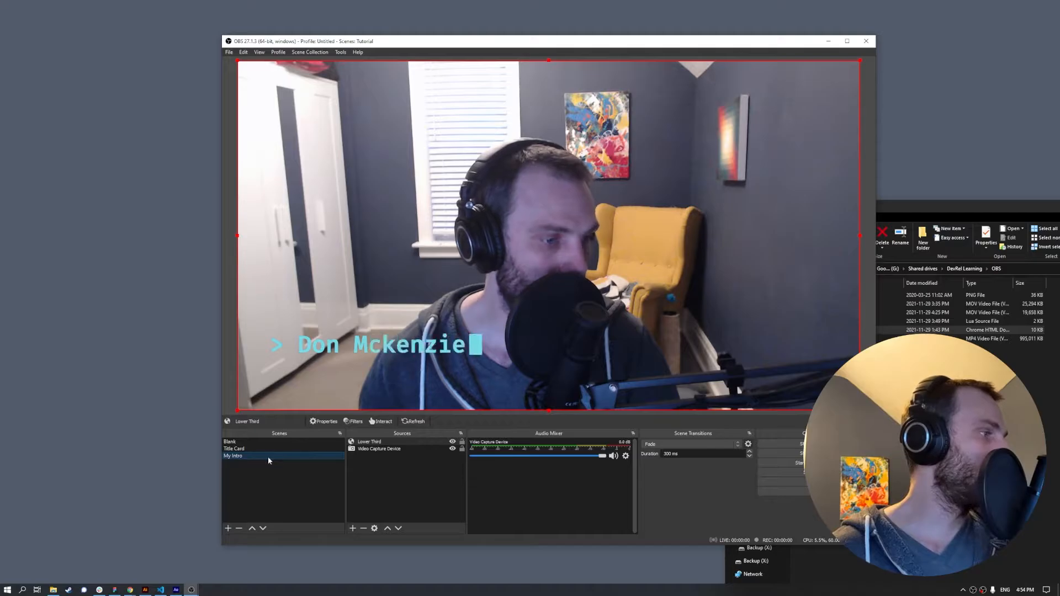
{"action": "left_click", "coordinate": [228, 528]}
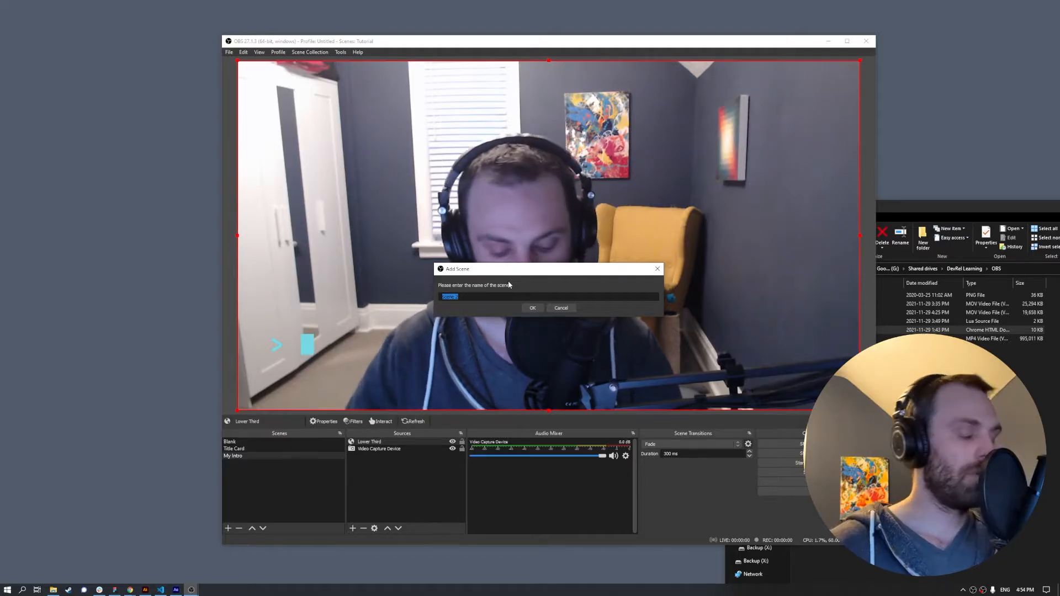
- Name the new scene 'My Desktop' and confirm it
{"action": "type", "text": "My Desktop"}
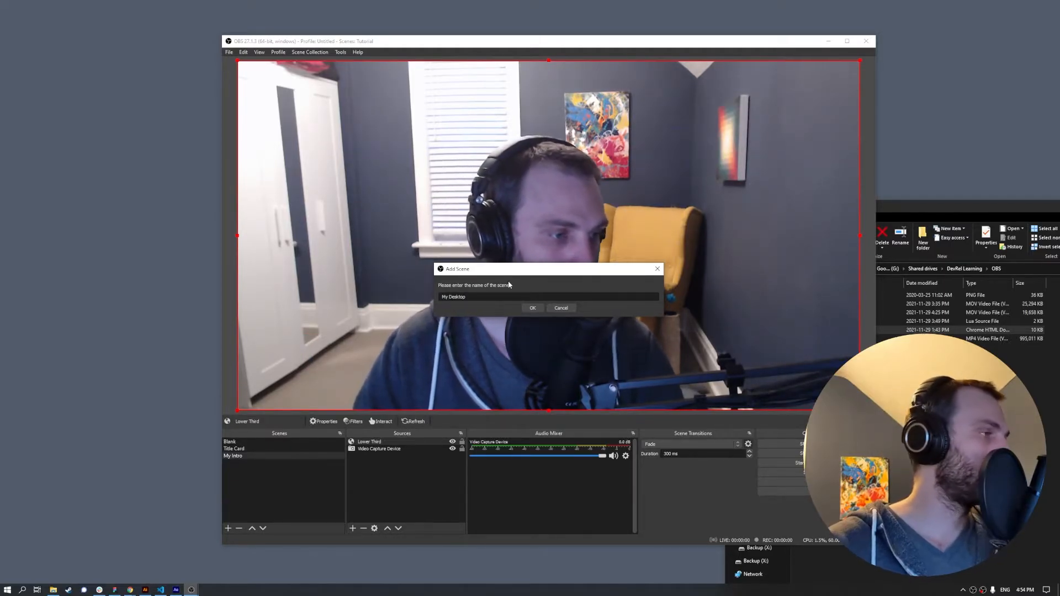
{"action": "key", "text": "Return"}
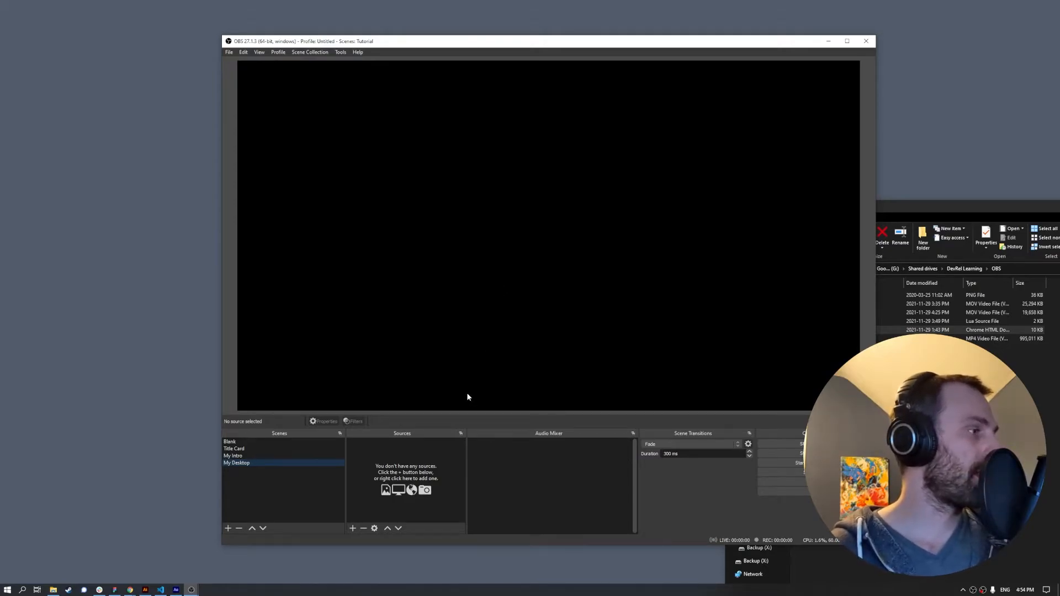
{"action": "key", "text": "alt+Tab"}
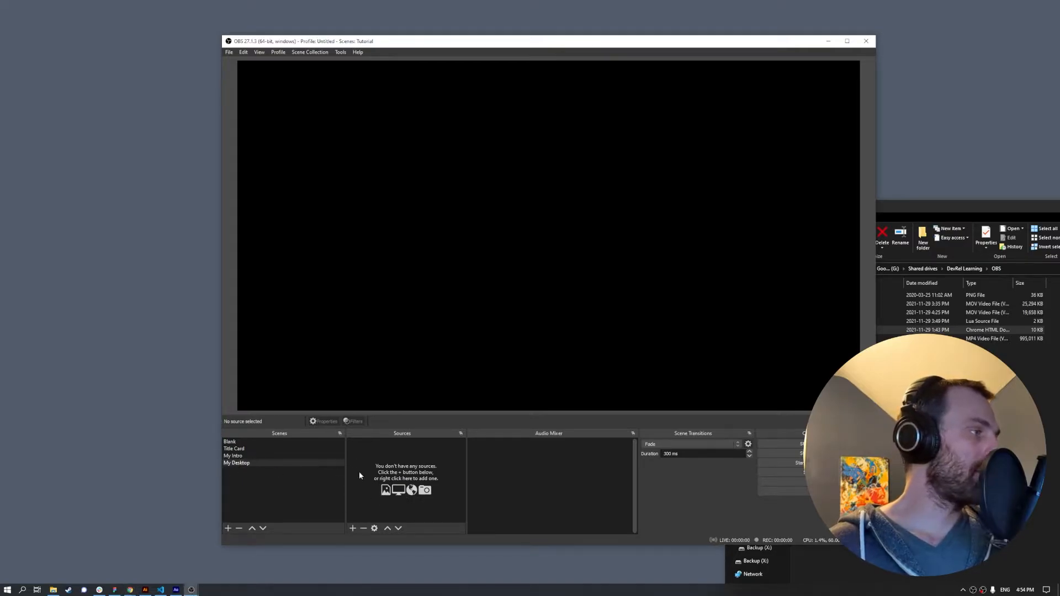
- Add a Display Capture source capturing Display 1, the primary monitor
{"action": "left_click", "coordinate": [352, 529]}
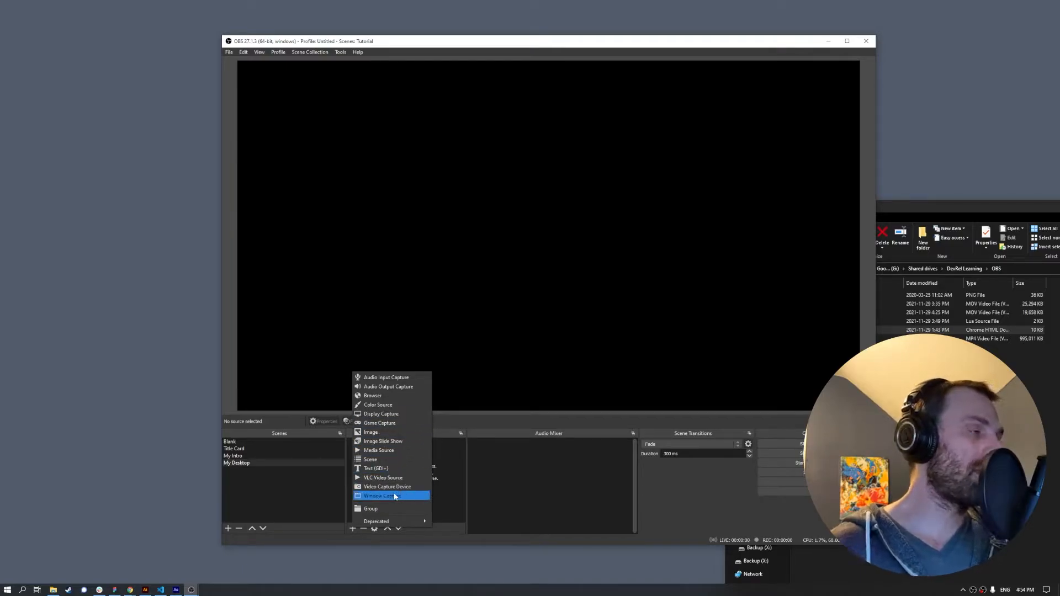
{"action": "left_click", "coordinate": [383, 417]}
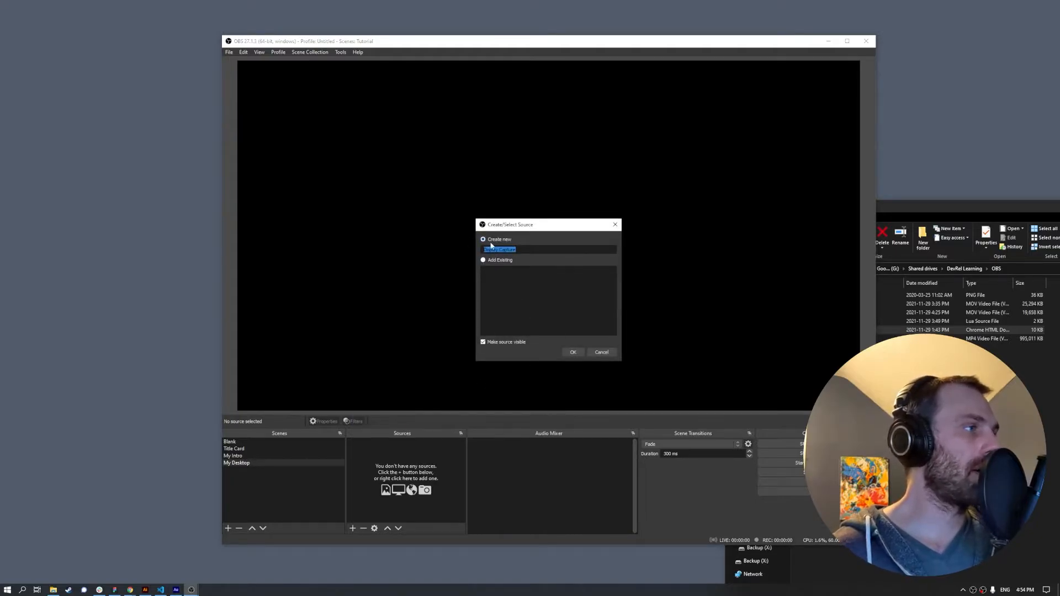
{"action": "left_click", "coordinate": [573, 352]}
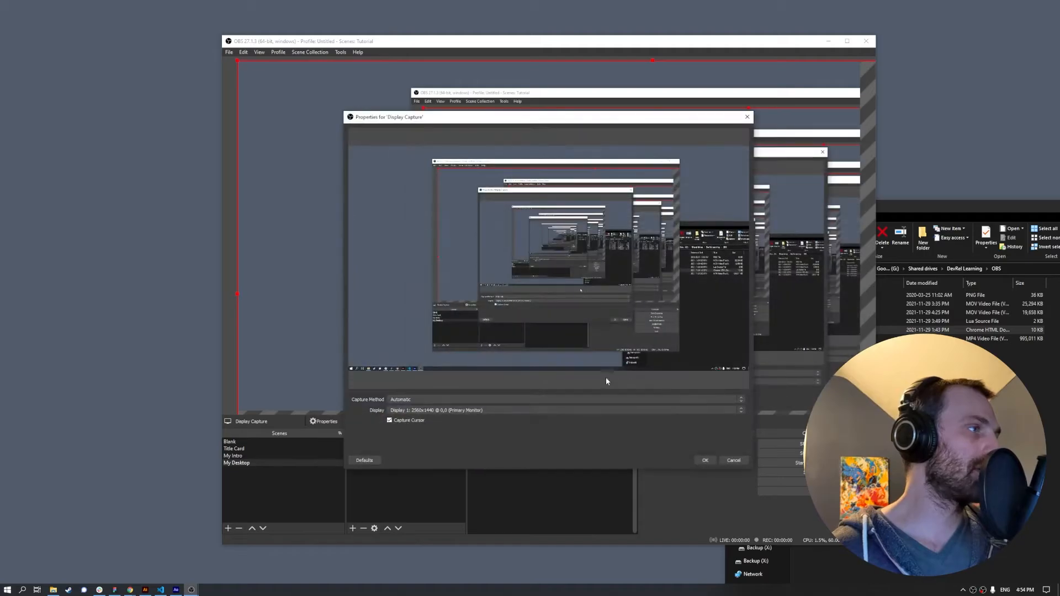
{"action": "left_click", "coordinate": [429, 410]}
{"action": "left_click", "coordinate": [428, 410]}
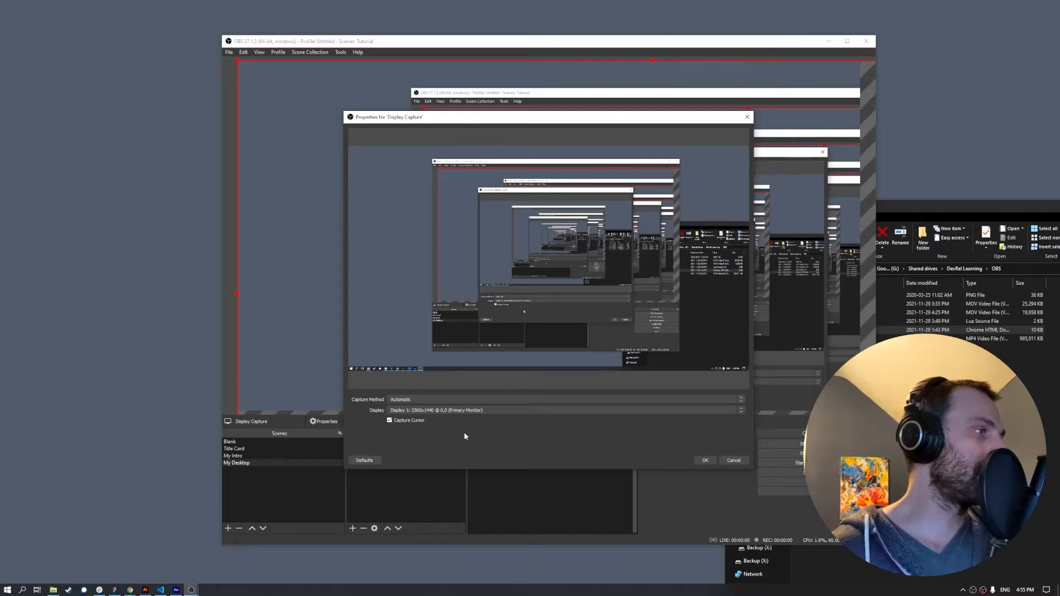
{"action": "left_click", "coordinate": [705, 460]}
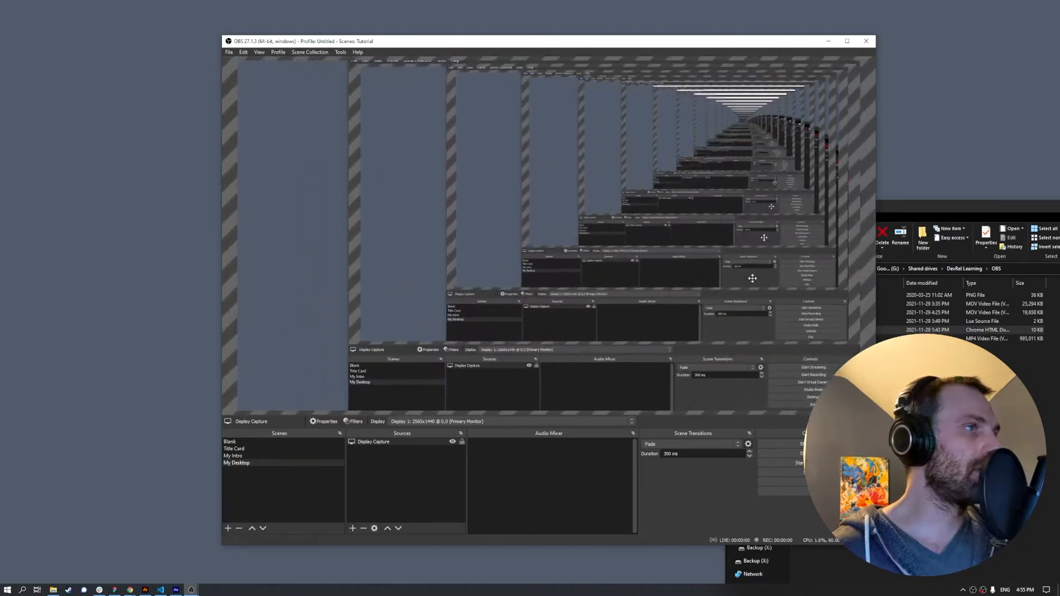
- Resize the Display Capture so it fills the whole canvas
{"action": "left_click", "coordinate": [752, 277]}
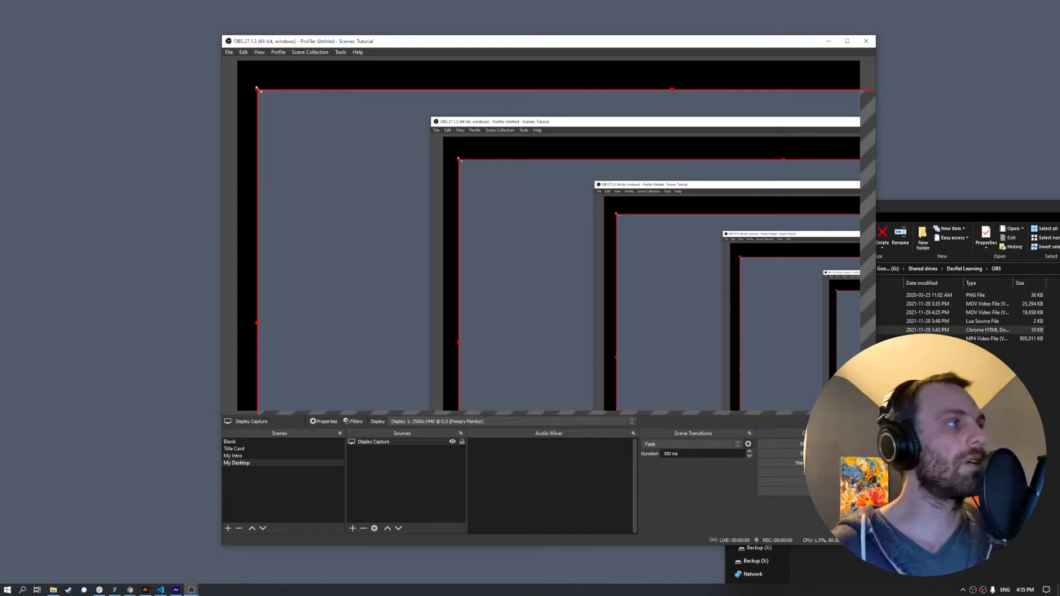
{"action": "left_click_drag", "start_coordinate": [257, 89], "coordinate": [613, 327]}
{"action": "left_click_drag", "start_coordinate": [707, 338], "coordinate": [336, 113]}
{"action": "left_click_drag", "start_coordinate": [716, 335], "coordinate": [836, 404]}
{"action": "left_click_drag", "start_coordinate": [847, 404], "coordinate": [858, 411]}
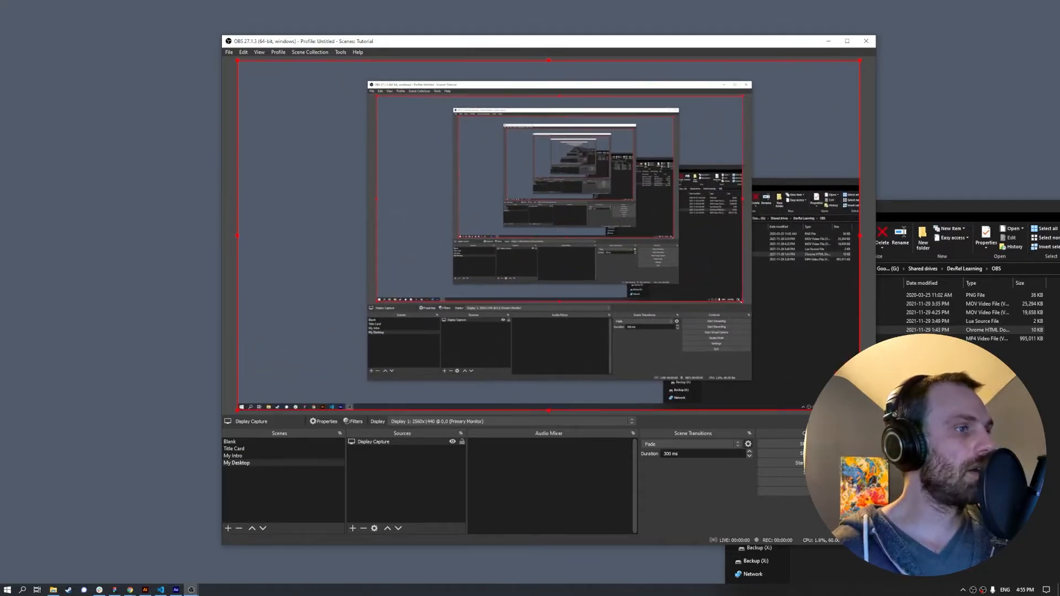
{"action": "left_click_drag", "start_coordinate": [876, 545], "coordinate": [892, 565]}
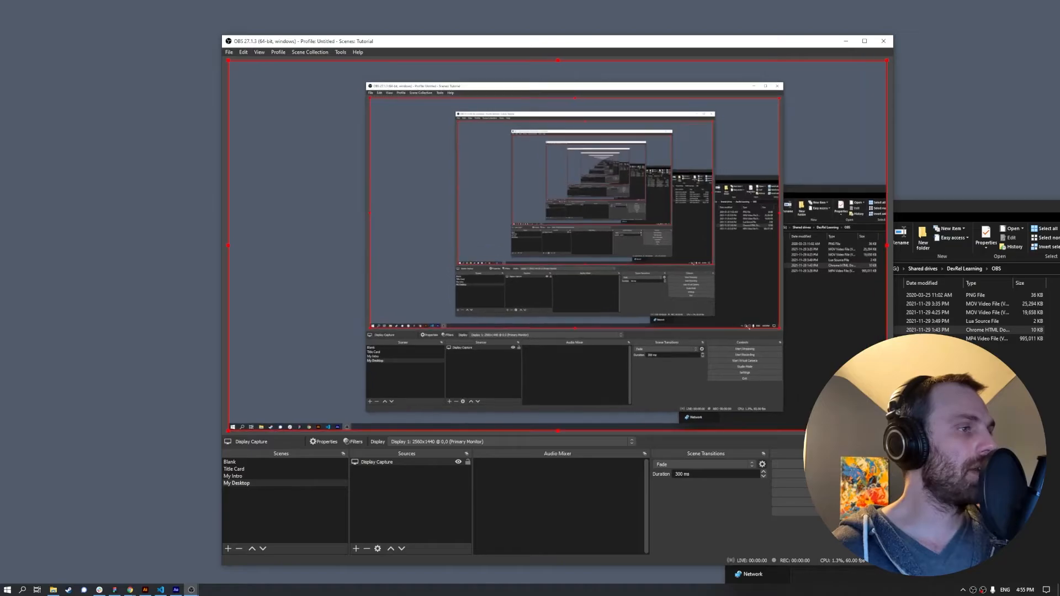
- Check the My Desktop scene against Blank, then minimize File Explorer and reposition OBS
{"action": "left_click", "coordinate": [262, 461]}
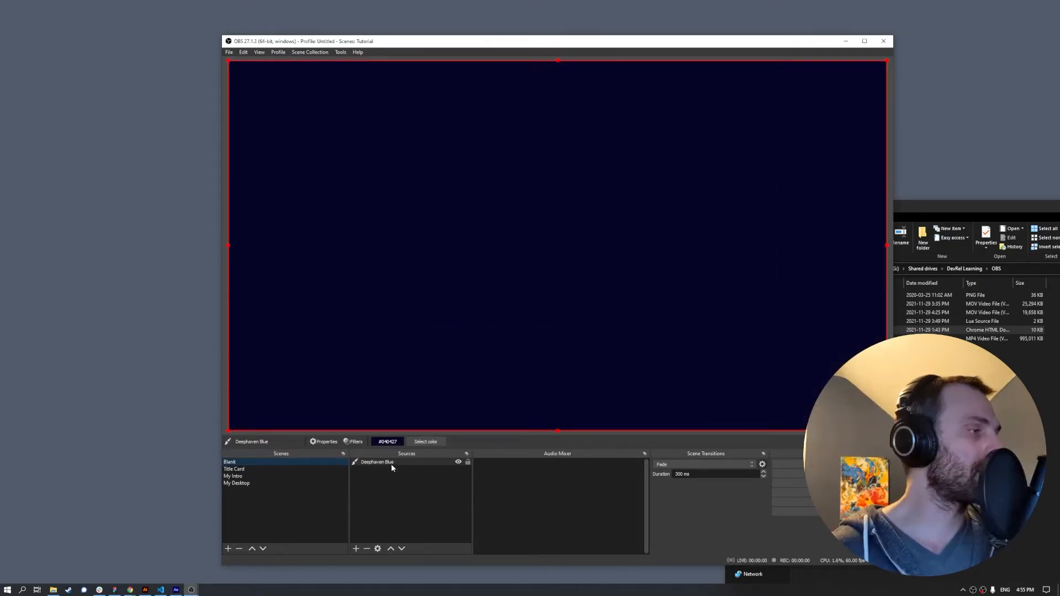
{"action": "left_click", "coordinate": [266, 484]}
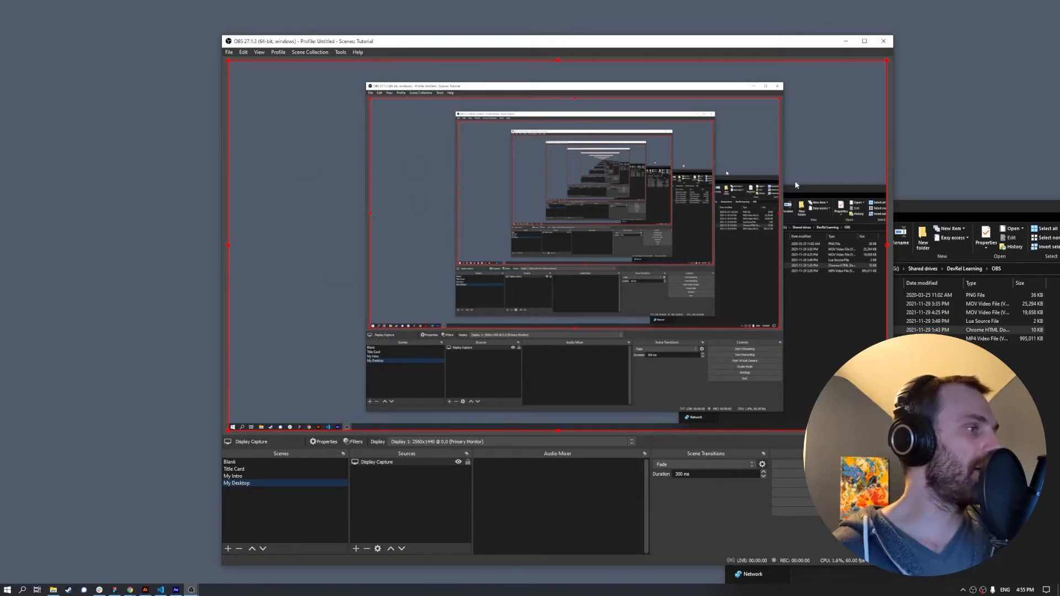
{"action": "left_click", "coordinate": [378, 526]}
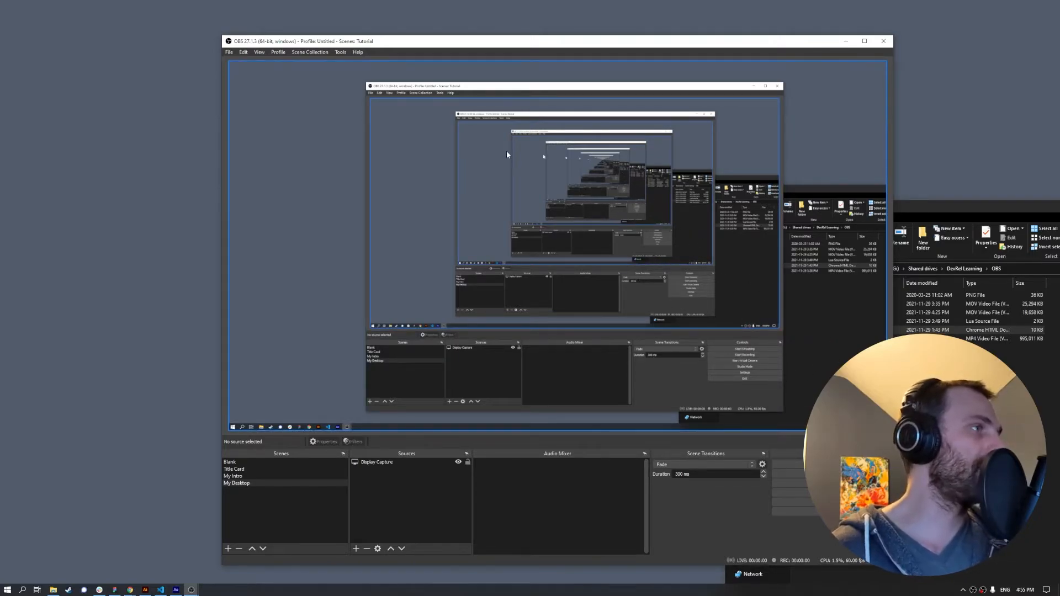
{"action": "left_click", "coordinate": [981, 209]}
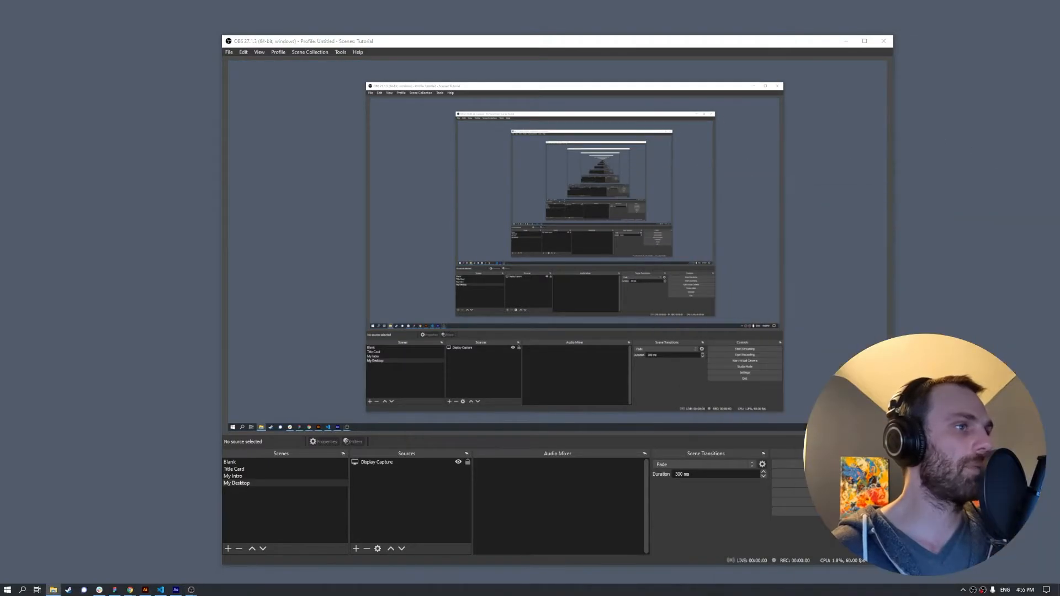
{"action": "key", "text": "alt+Tab"}
{"action": "mouse_move", "coordinate": [411, 35]}
{"action": "left_mouse_down"}
{"action": "mouse_move", "coordinate": [384, 24]}
{"action": "mouse_move", "coordinate": [400, 36]}
{"action": "left_mouse_up"}
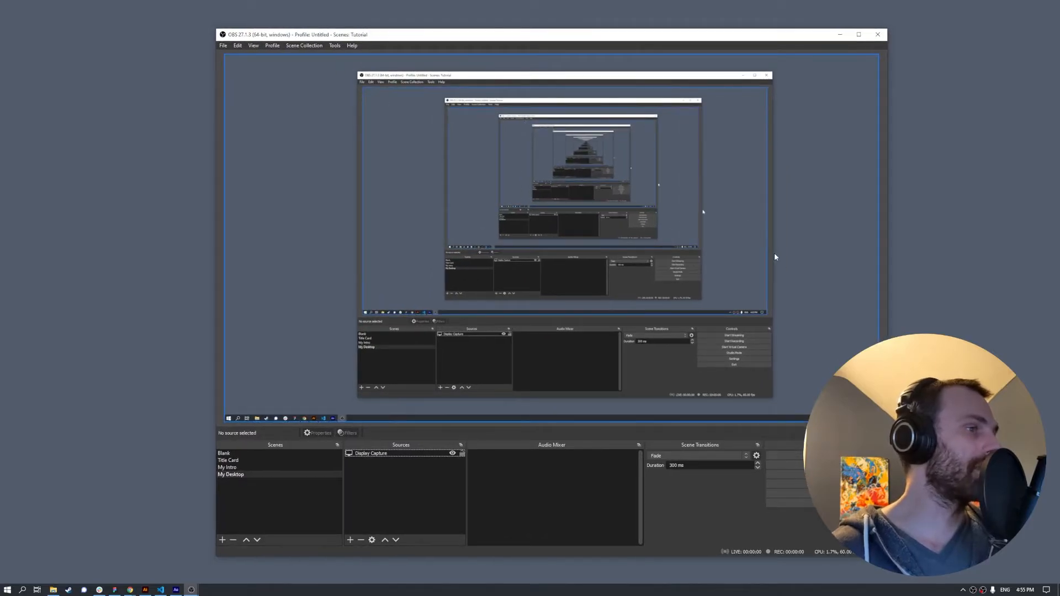
{"action": "left_click", "coordinate": [351, 539]}
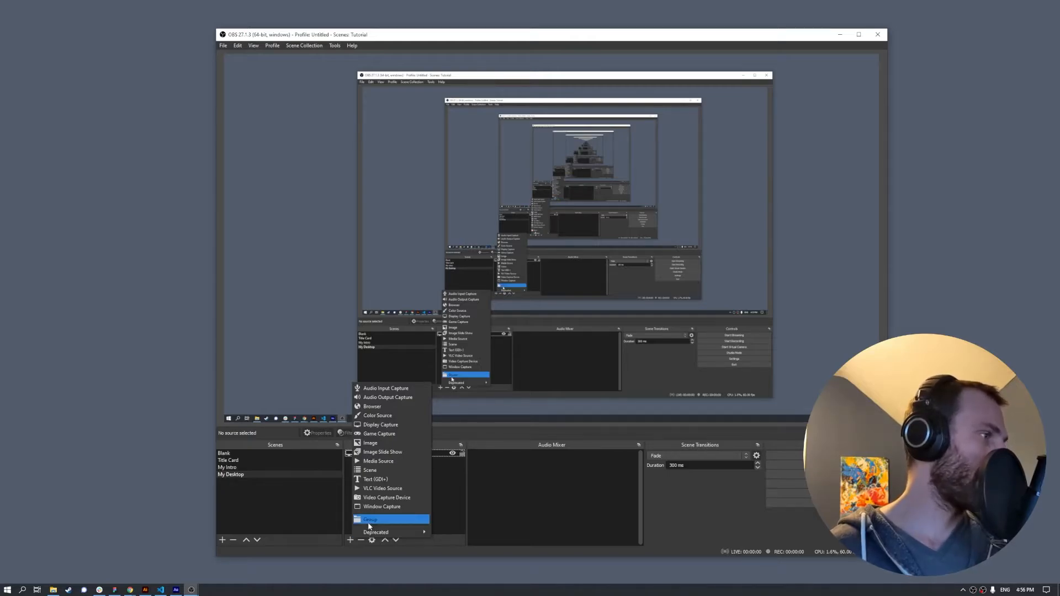
- Add a group named 'Image Mask' and choose the existing Video Capture Device to reuse
{"action": "left_click", "coordinate": [370, 520]}
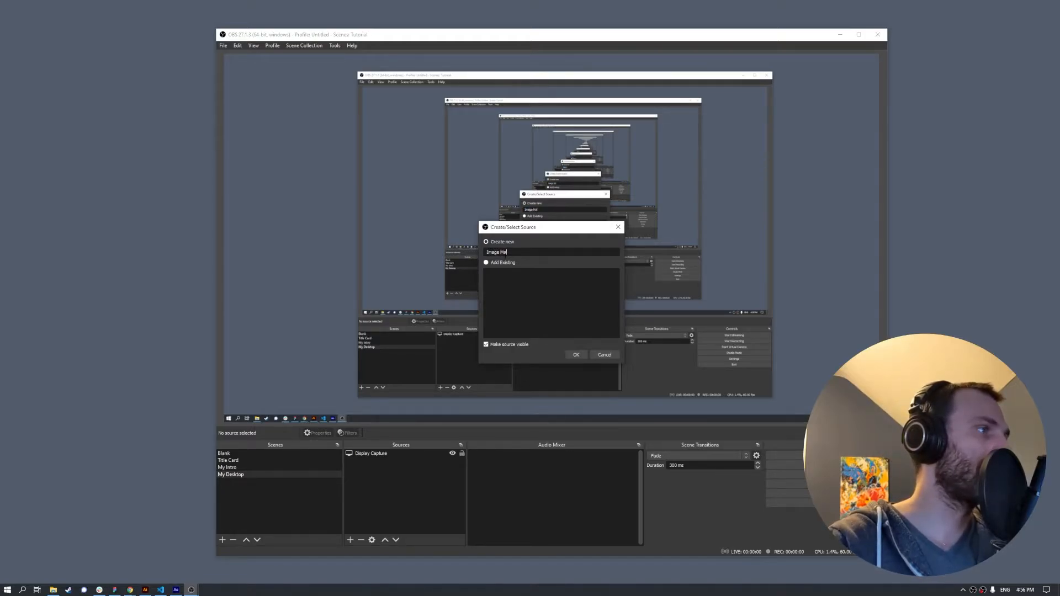
{"action": "left_click", "coordinate": [575, 354]}
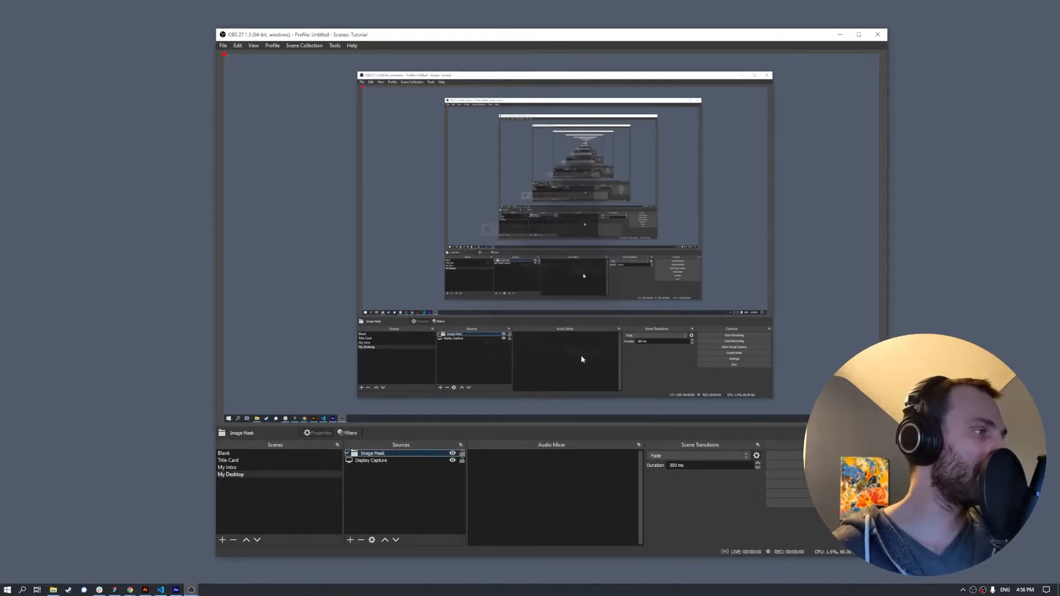
{"action": "left_click", "coordinate": [350, 540]}
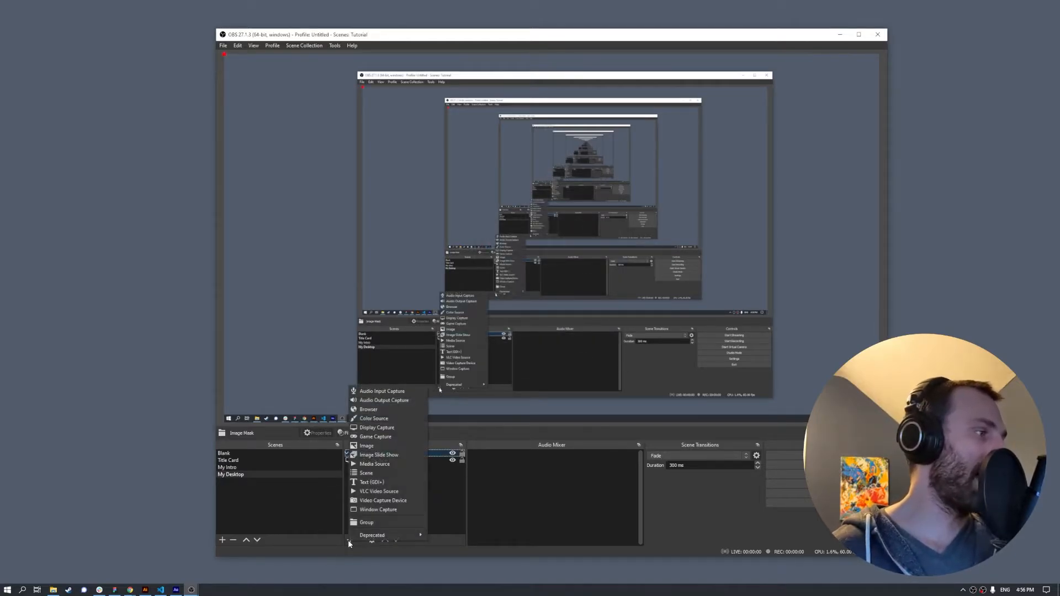
{"action": "left_click", "coordinate": [401, 501]}
{"action": "left_click", "coordinate": [489, 263]}
{"action": "left_click", "coordinate": [522, 276]}
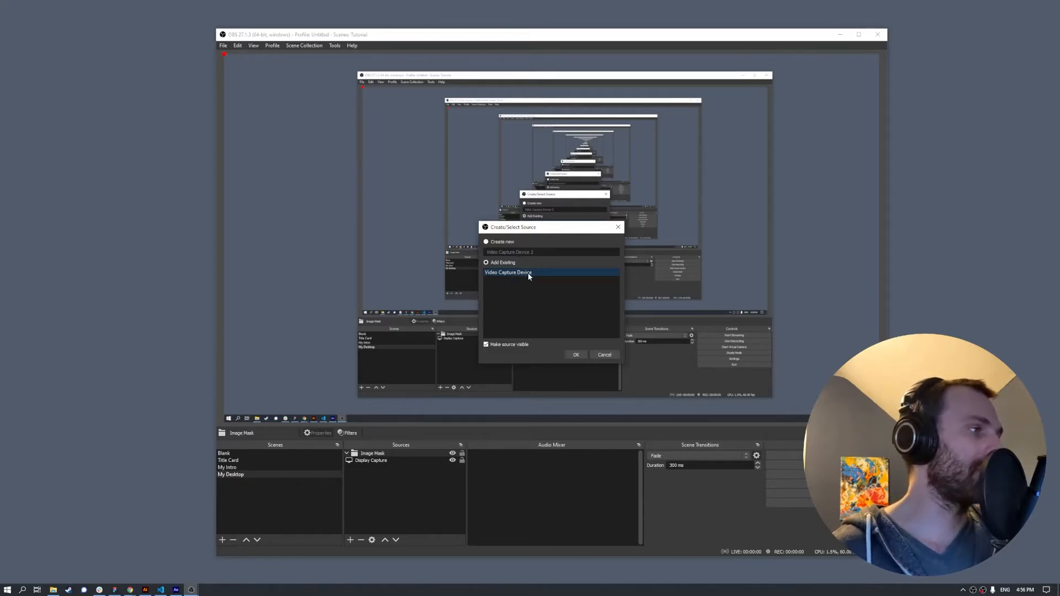
- Add the existing webcam to My Desktop and move it inside the Image Mask group
{"action": "left_click", "coordinate": [576, 355]}
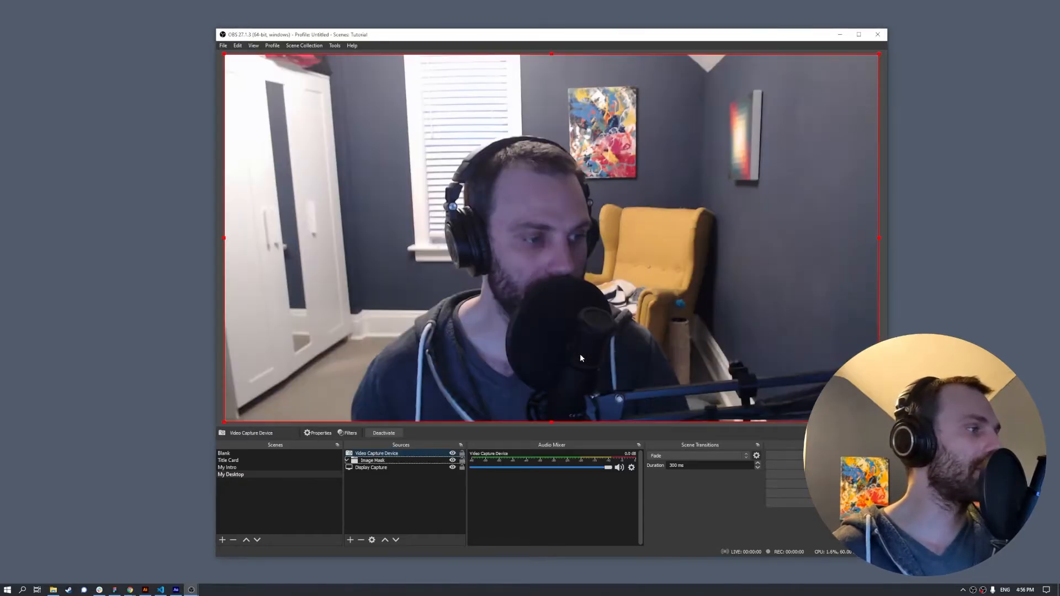
{"action": "left_click_drag", "start_coordinate": [359, 454], "coordinate": [378, 462]}
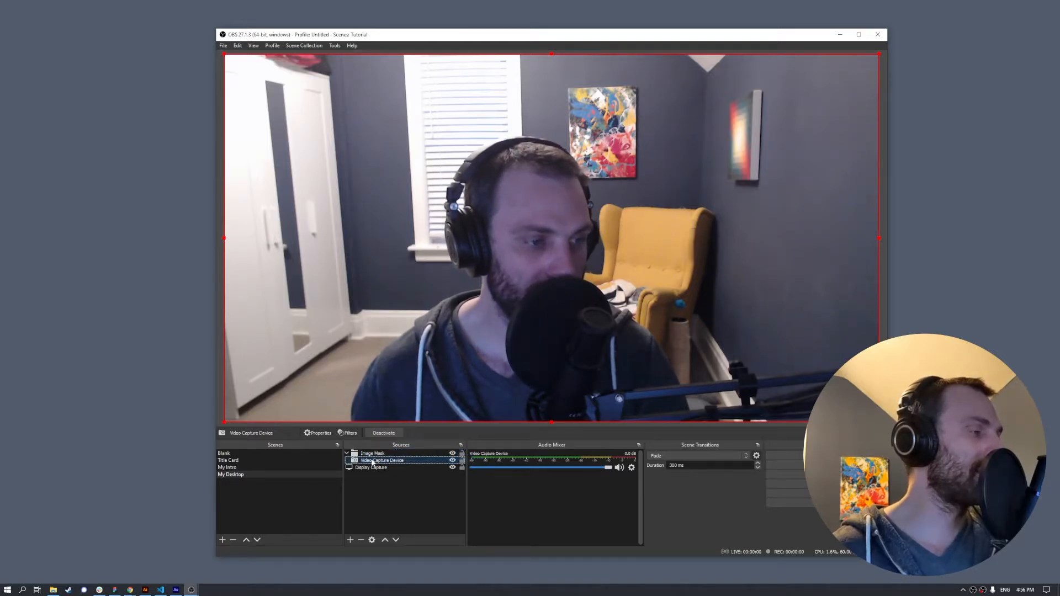
{"action": "left_click", "coordinate": [376, 454]}
{"action": "right_click", "coordinate": [376, 454]}
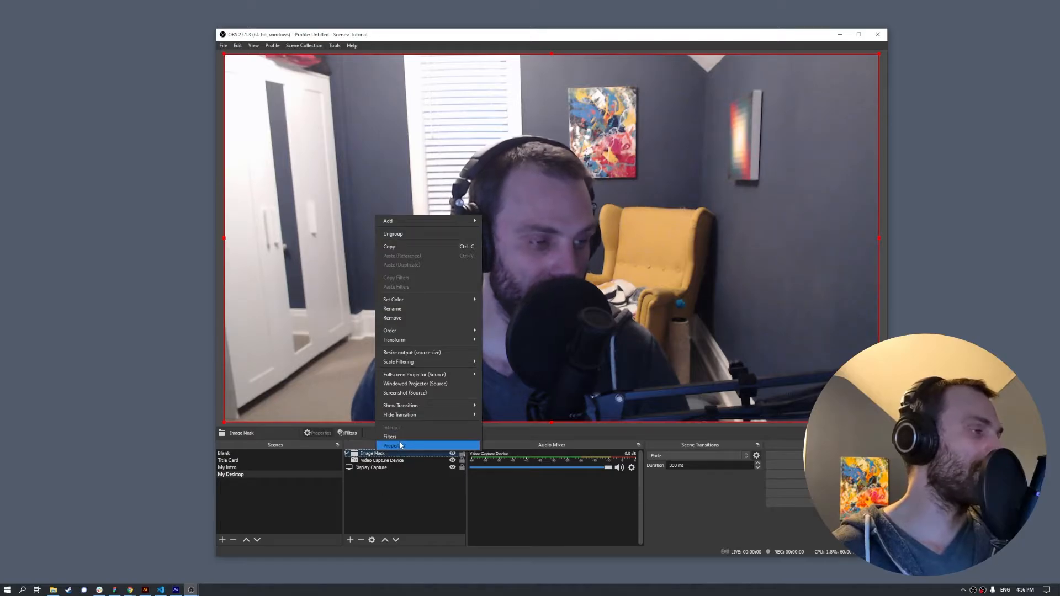
{"action": "left_click", "coordinate": [380, 522]}
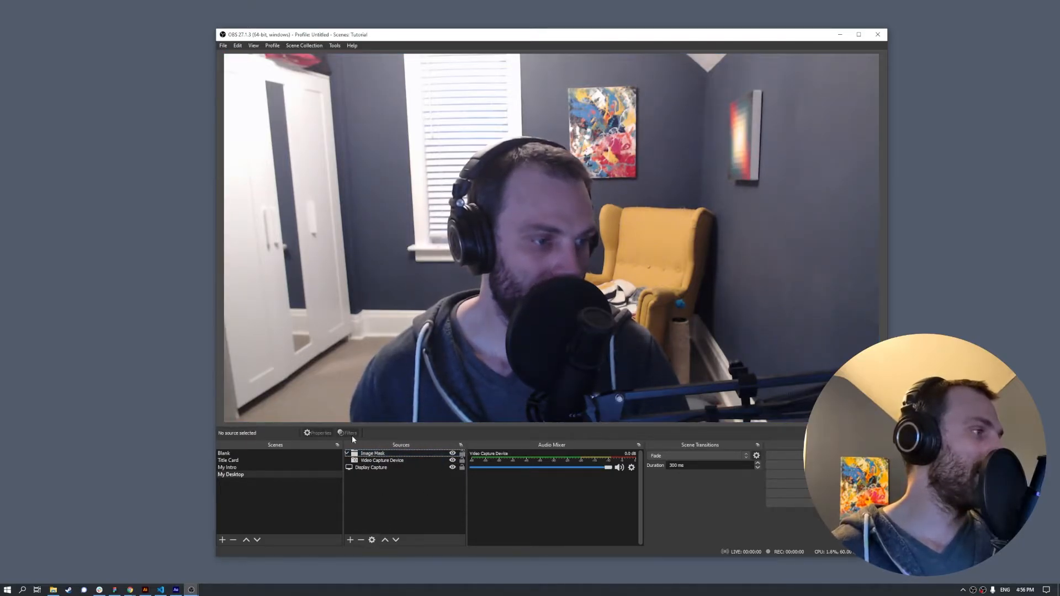
{"action": "left_click", "coordinate": [367, 454]}
{"action": "right_click", "coordinate": [368, 454]}
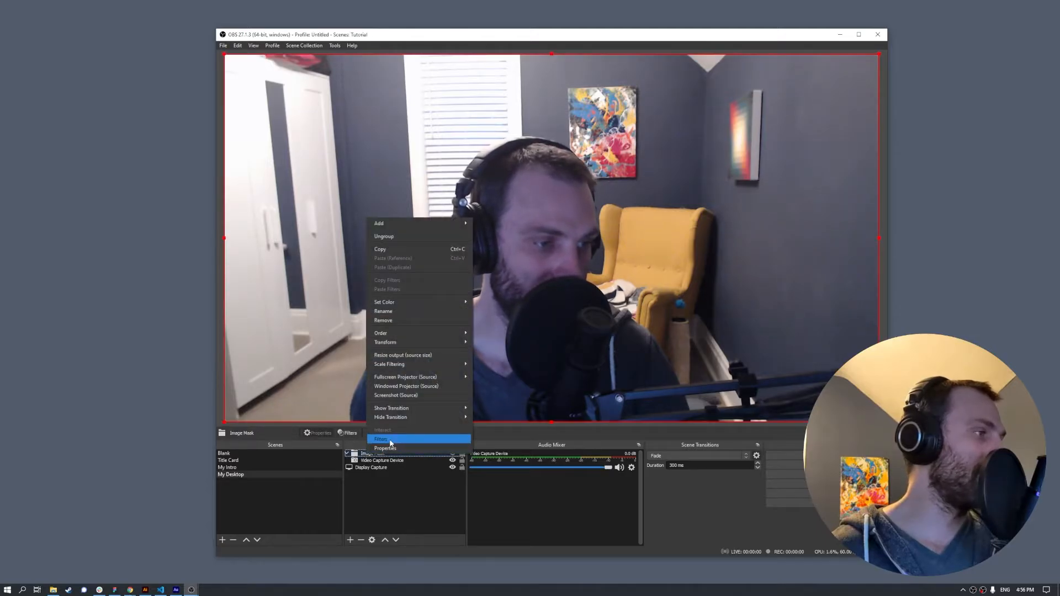
- Apply an Image Mask/Blend filter to the Image Mask group using circle_mask.png
{"action": "left_click", "coordinate": [381, 439]}
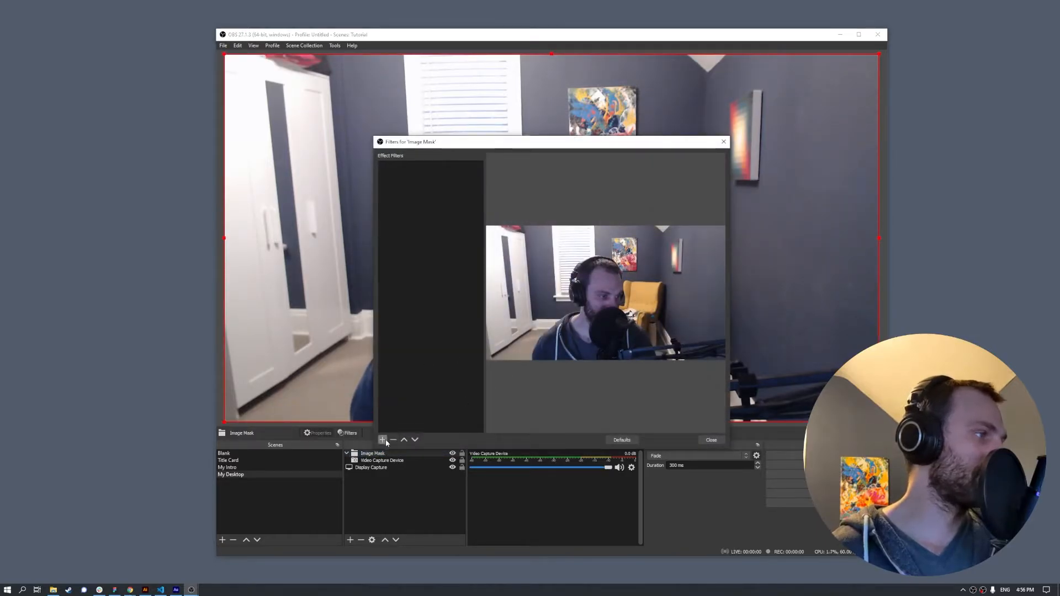
{"action": "left_click", "coordinate": [383, 441]}
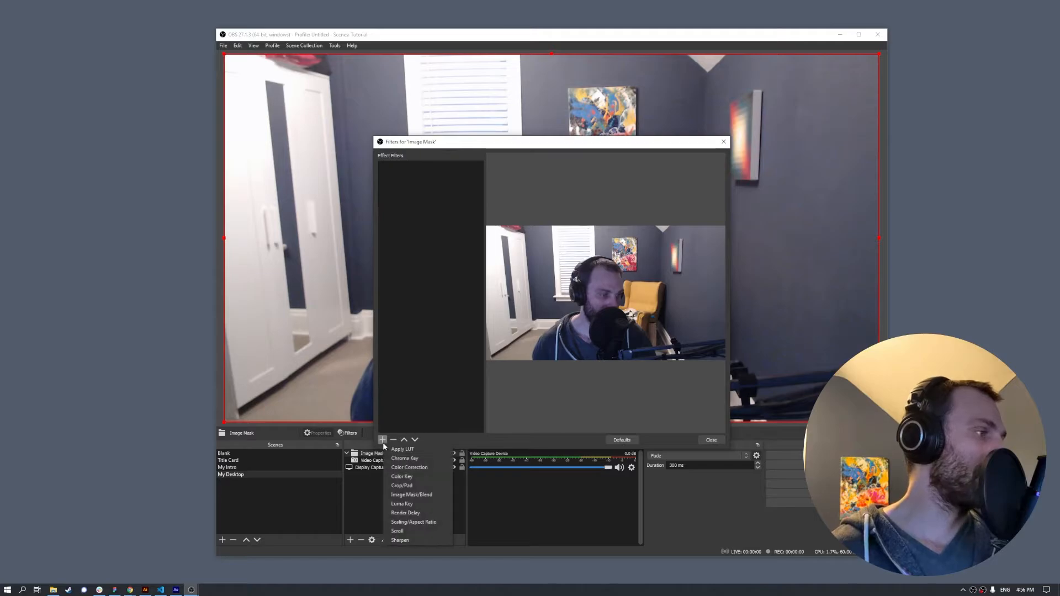
{"action": "left_click", "coordinate": [413, 496]}
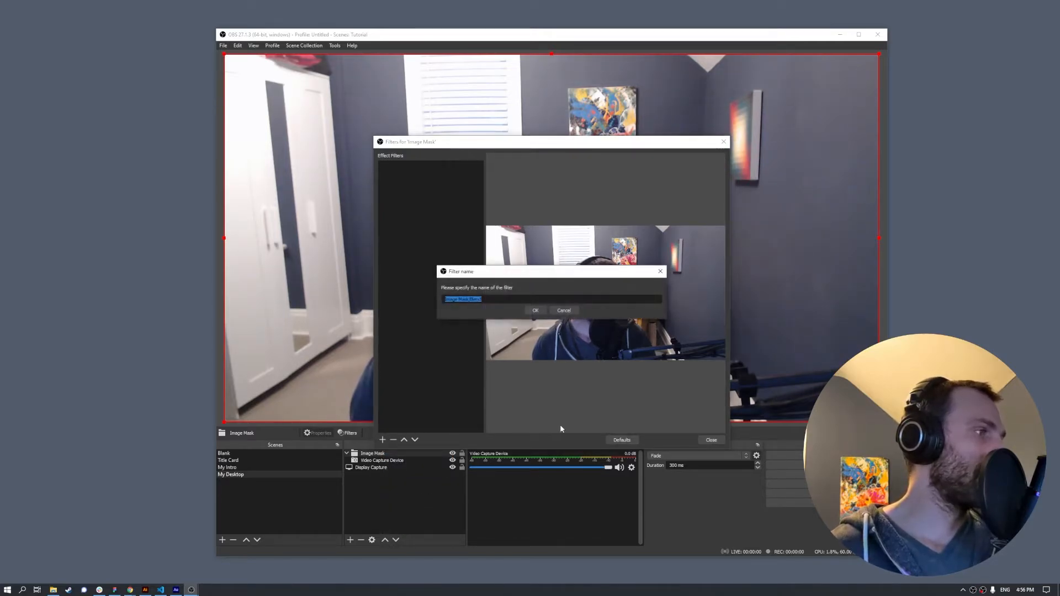
{"action": "left_click", "coordinate": [535, 310]}
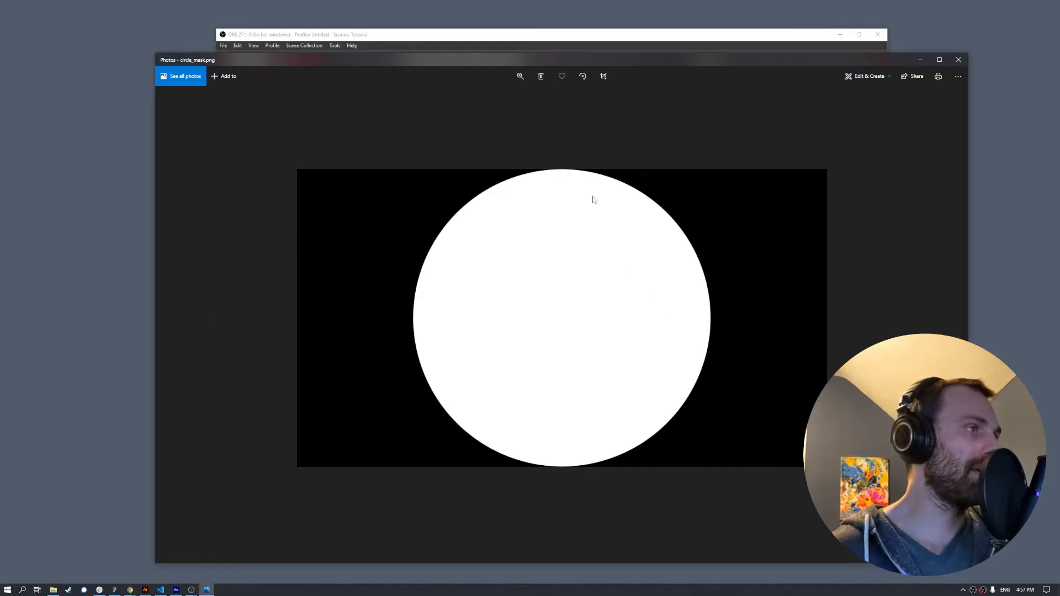
{"action": "left_click", "coordinate": [958, 59]}
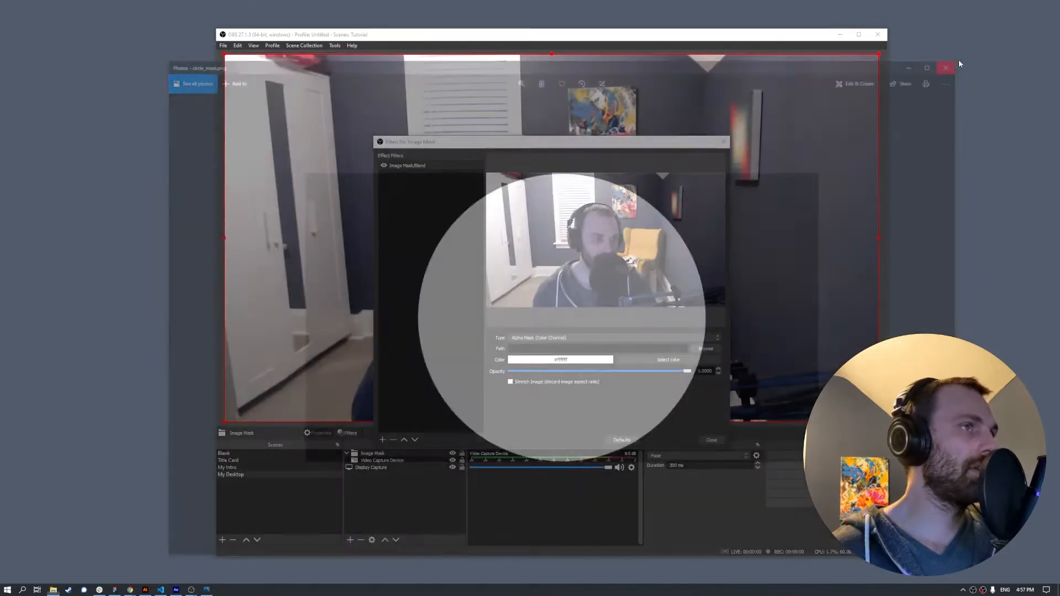
{"action": "left_click", "coordinate": [705, 348]}
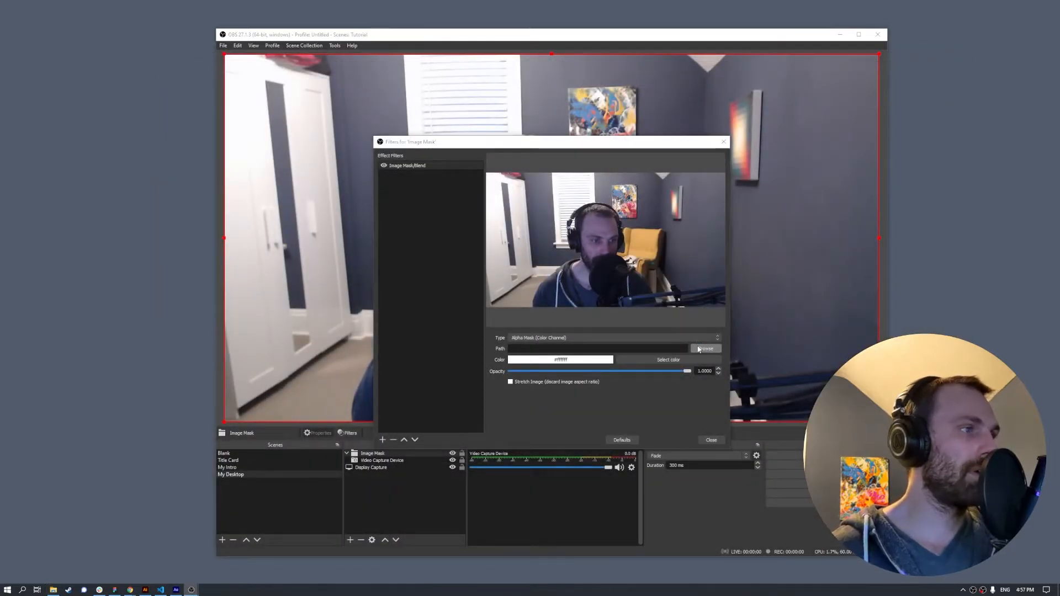
{"action": "left_click", "coordinate": [461, 208]}
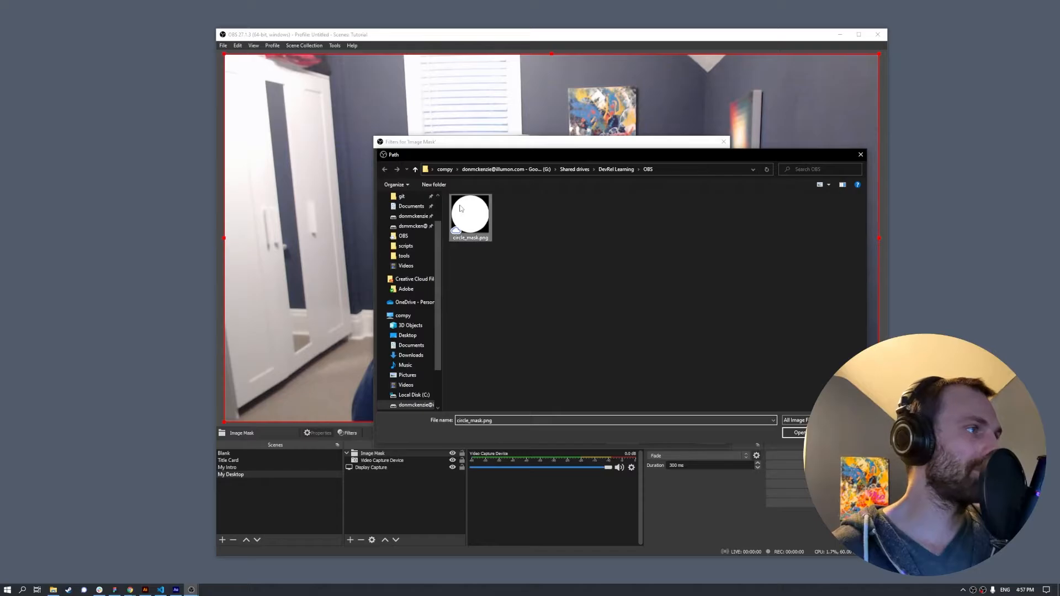
{"action": "left_click", "coordinate": [798, 433]}
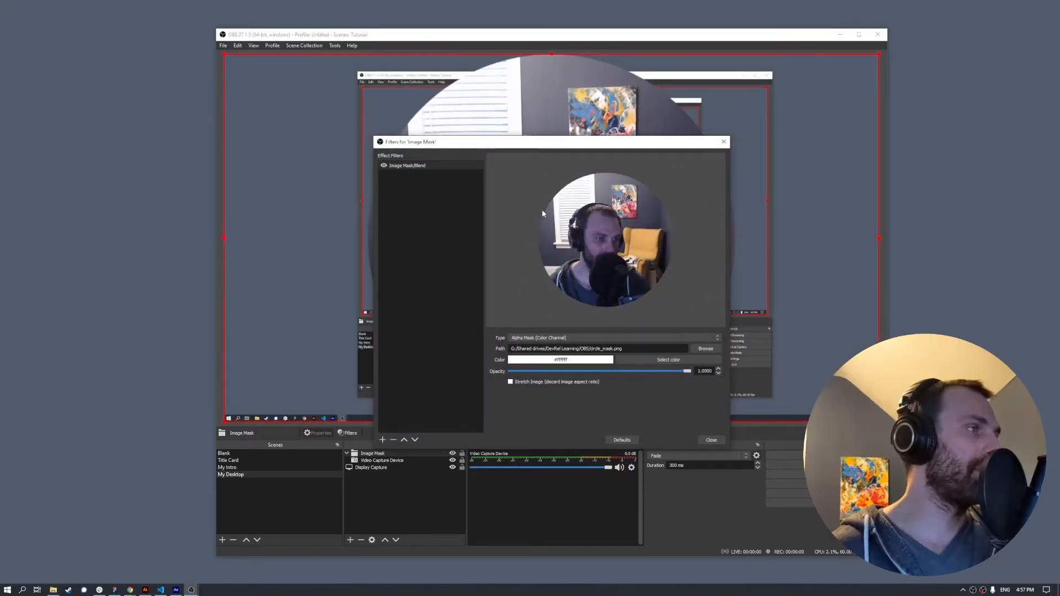
{"action": "left_click", "coordinate": [720, 441]}
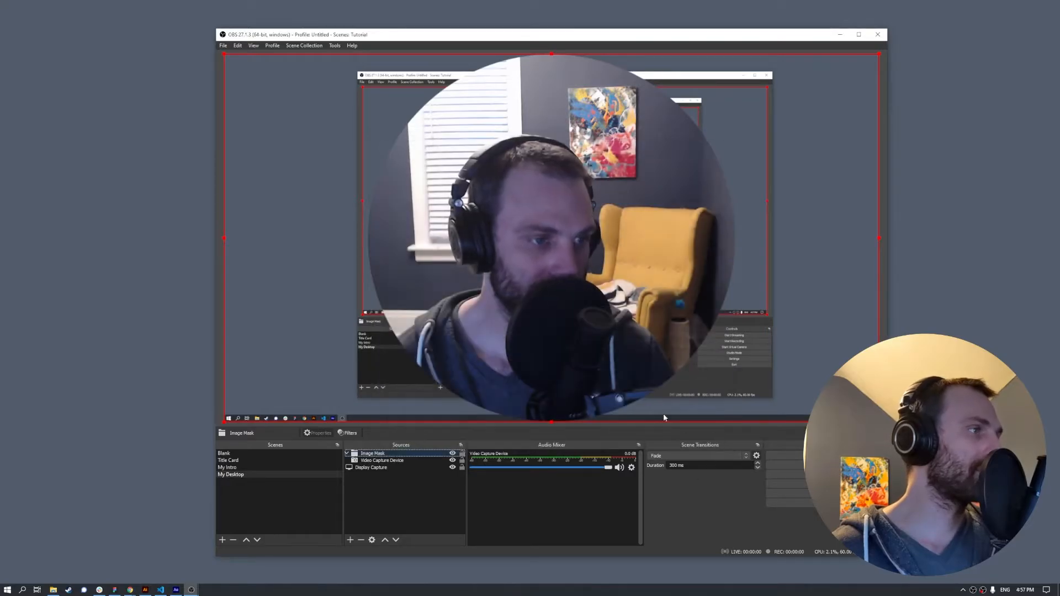
{"action": "left_click", "coordinate": [538, 275]}
- Undo an accidental desktop resize, then shrink the circular webcam into the lower-right corner
{"action": "left_click_drag", "start_coordinate": [224, 53], "coordinate": [355, 156]}
{"action": "key", "text": "ctrl+z"}
{"action": "left_click", "coordinate": [475, 171]}
{"action": "left_click_drag", "start_coordinate": [224, 54], "coordinate": [747, 352]}
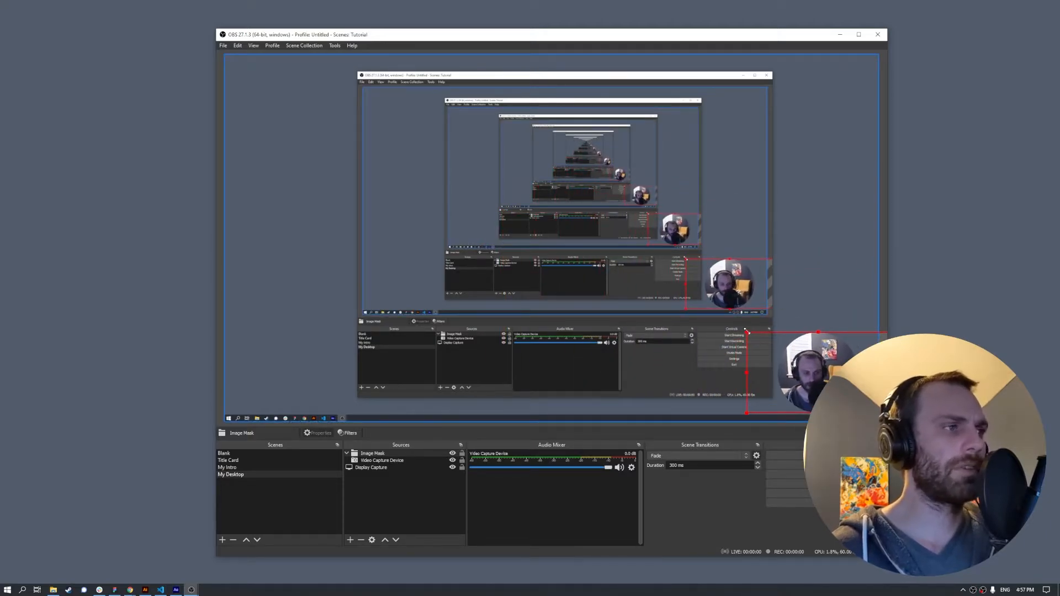
{"action": "left_click_drag", "start_coordinate": [748, 332], "coordinate": [709, 312]}
{"action": "left_click_drag", "start_coordinate": [768, 345], "coordinate": [786, 340]}
{"action": "left_click", "coordinate": [673, 59]}
{"action": "left_click_drag", "start_coordinate": [681, 39], "coordinate": [636, 43]}
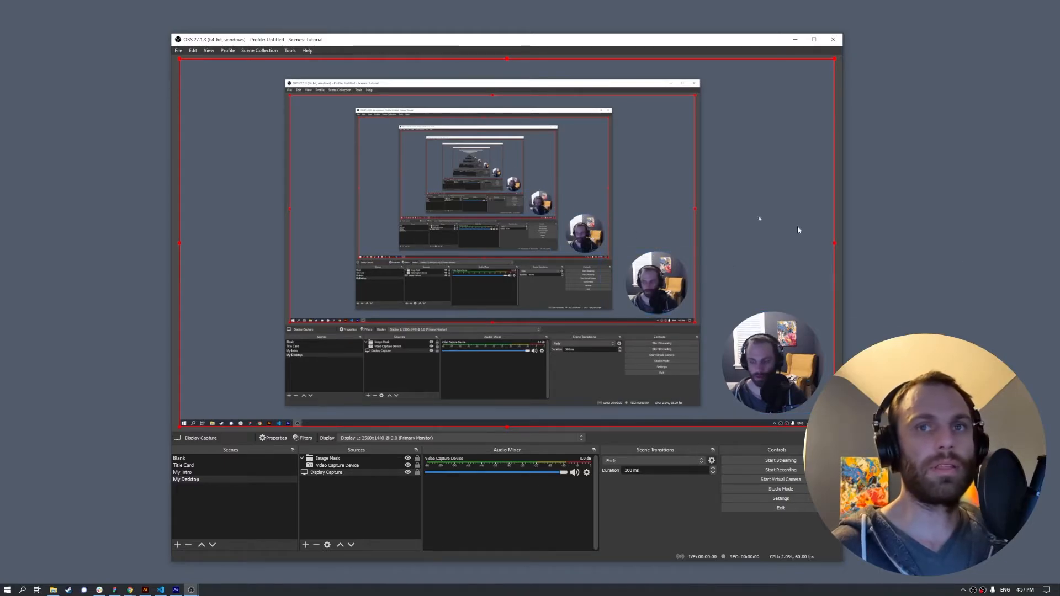
{"action": "left_click_drag", "start_coordinate": [490, 42], "coordinate": [467, 36]}
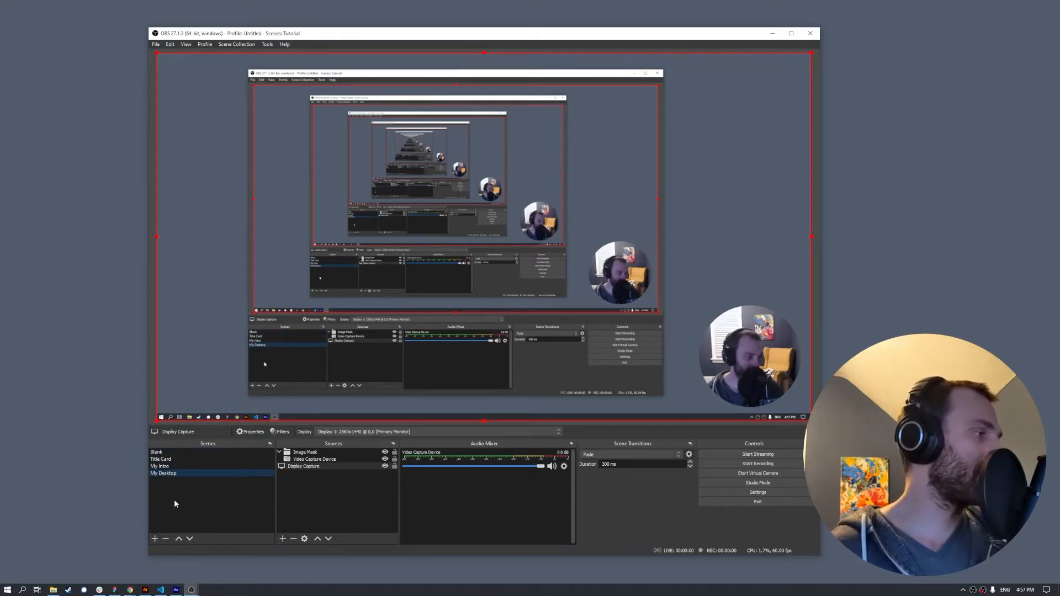
- Create a 'My Video' scene and add the existing Video Capture Device webcam to it
{"action": "left_click", "coordinate": [155, 538]}
{"action": "type", "text": "My Video"}
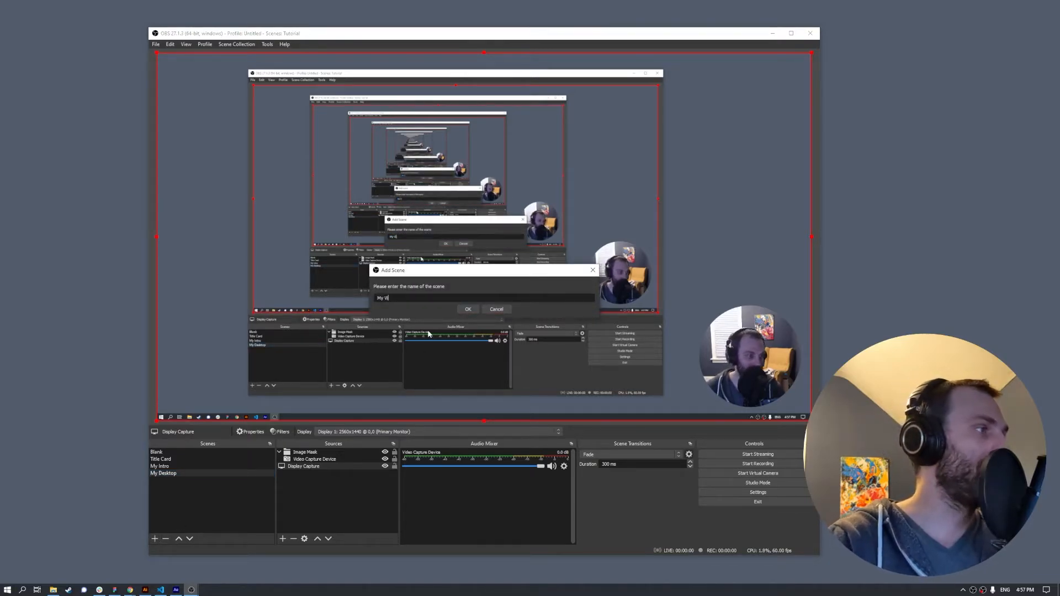
{"action": "key", "text": "Return"}
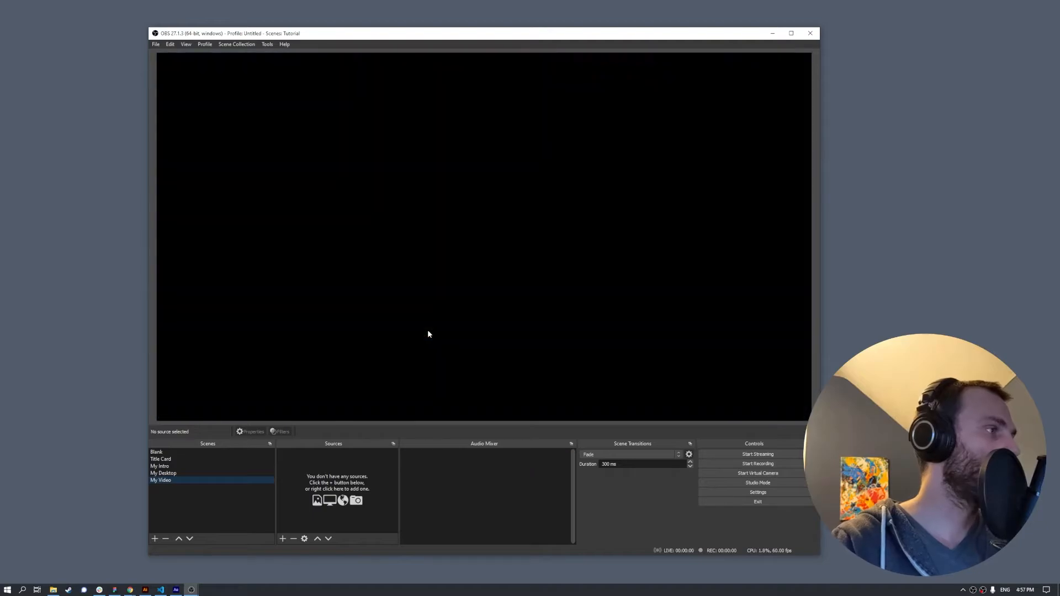
{"action": "left_click", "coordinate": [282, 539]}
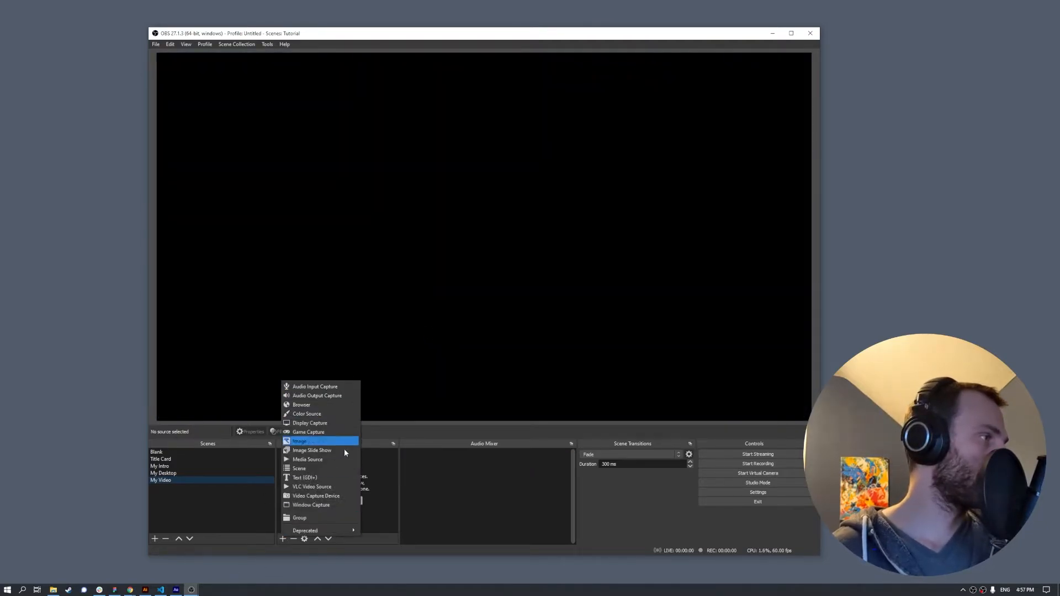
{"action": "left_click", "coordinate": [331, 495]}
{"action": "left_click", "coordinate": [440, 271]}
{"action": "left_click", "coordinate": [508, 353]}
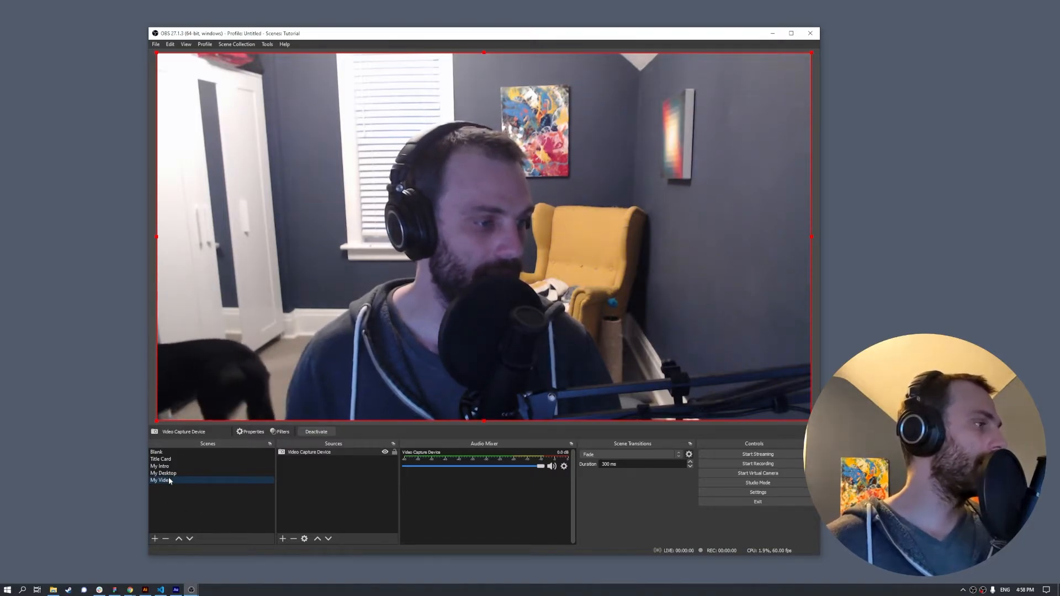
- Create a new scene named Outro and try dropping logo-outro.mov from File Explorer into it
{"action": "left_click", "coordinate": [155, 539]}
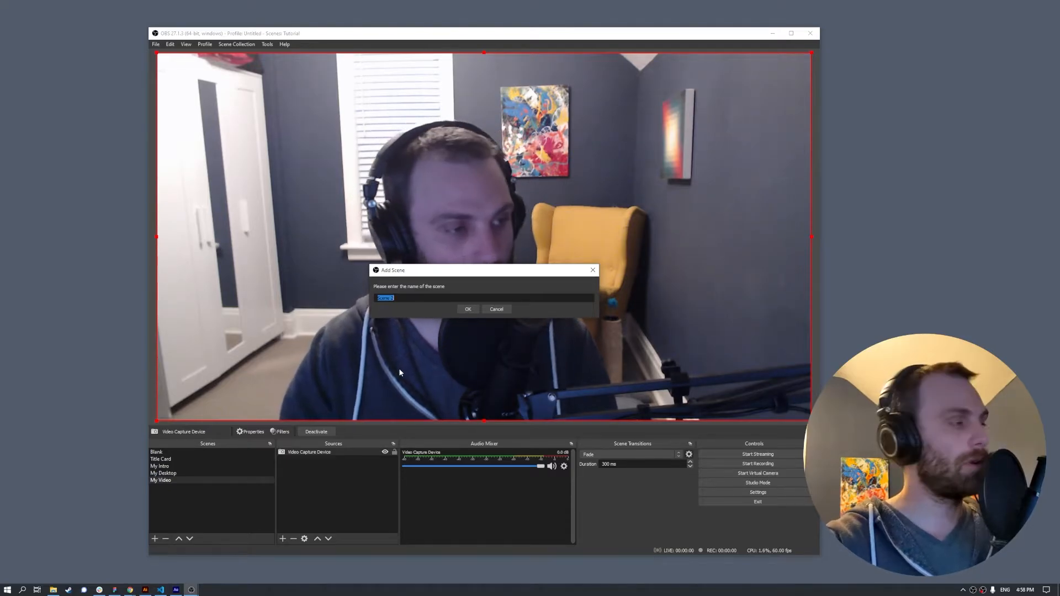
{"action": "type", "text": "Outro"}
{"action": "key", "text": "Return"}
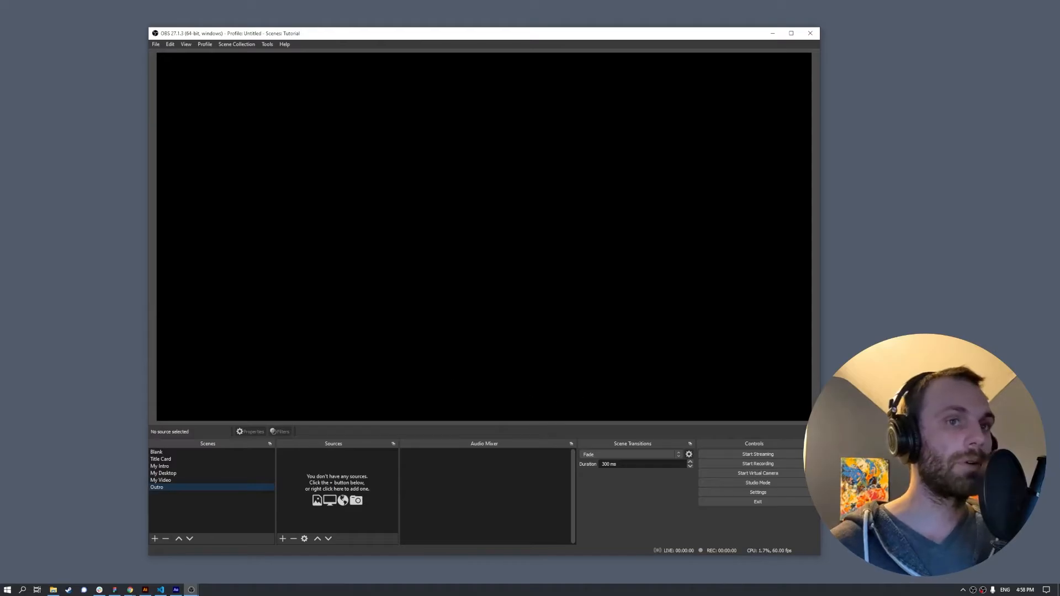
{"action": "left_click", "coordinate": [53, 589]}
{"action": "left_click_drag", "start_coordinate": [614, 164], "coordinate": [794, 174]}
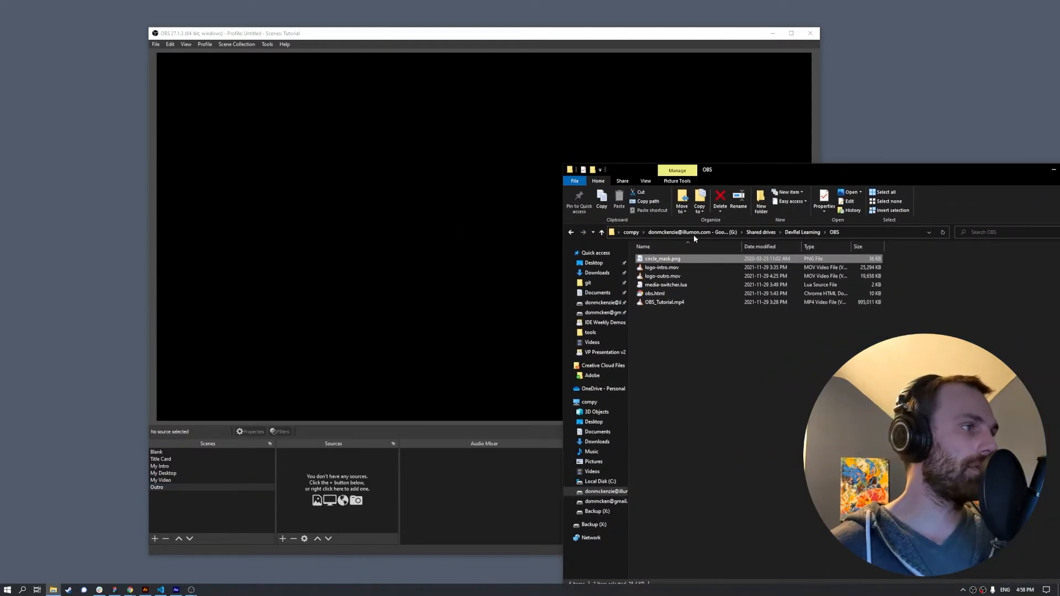
{"action": "left_click", "coordinate": [682, 277]}
{"action": "left_click_drag", "start_coordinate": [694, 273], "coordinate": [672, 284]}
{"action": "left_click", "coordinate": [423, 468]}
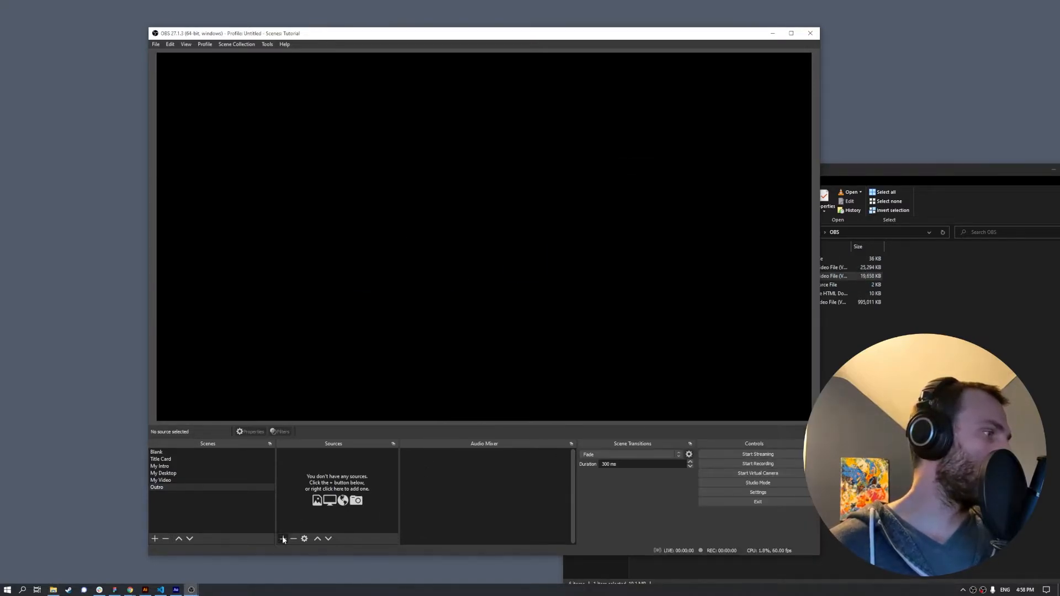
- Add a Media Source to the Outro scene that plays logo-outro.mov
{"action": "left_click", "coordinate": [282, 538]}
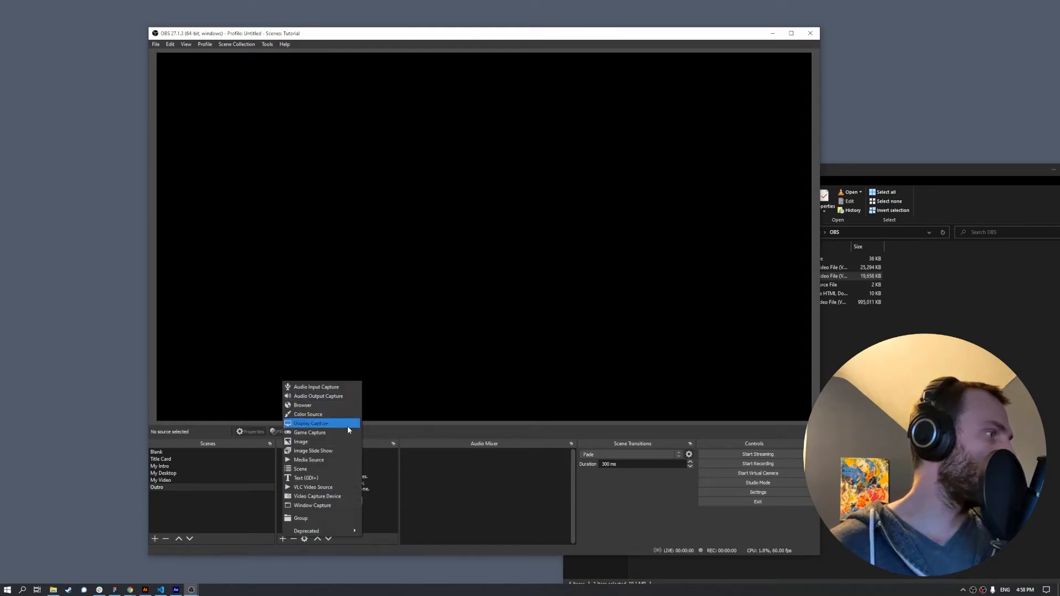
{"action": "left_click", "coordinate": [333, 462]}
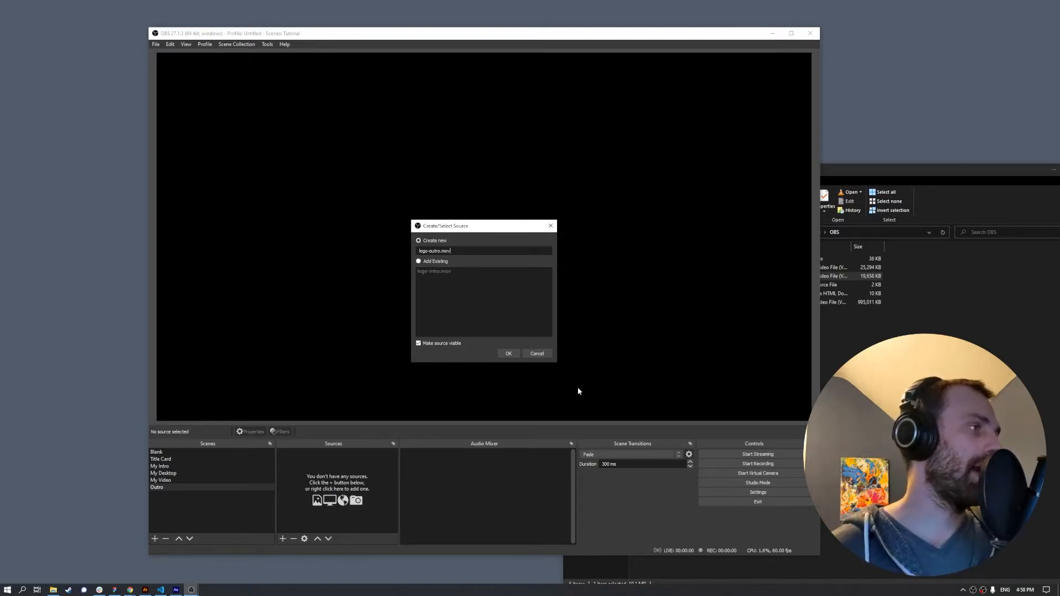
{"action": "left_click", "coordinate": [507, 354]}
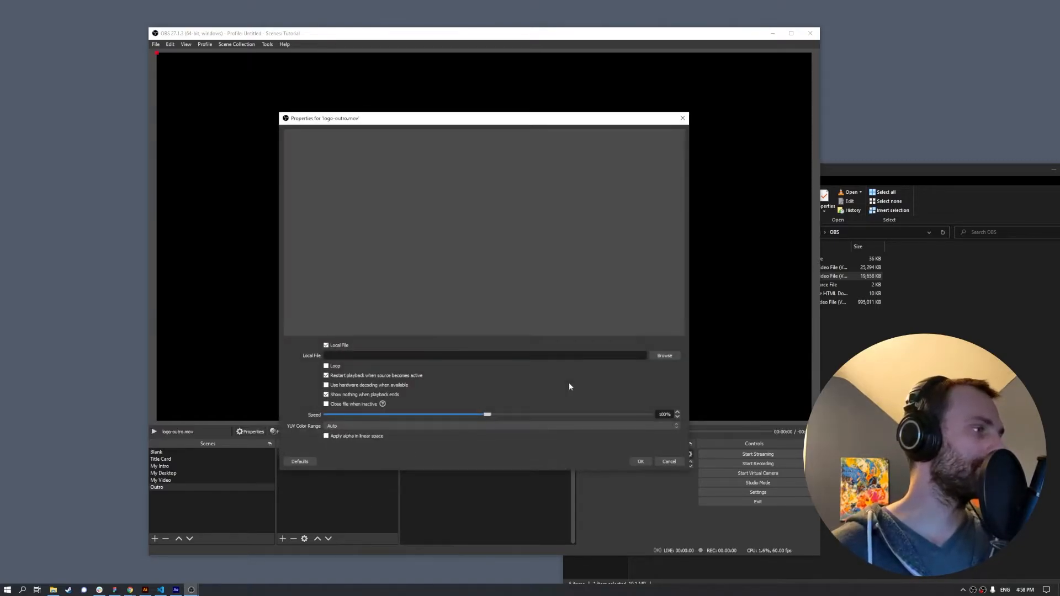
{"action": "left_click", "coordinate": [664, 356]}
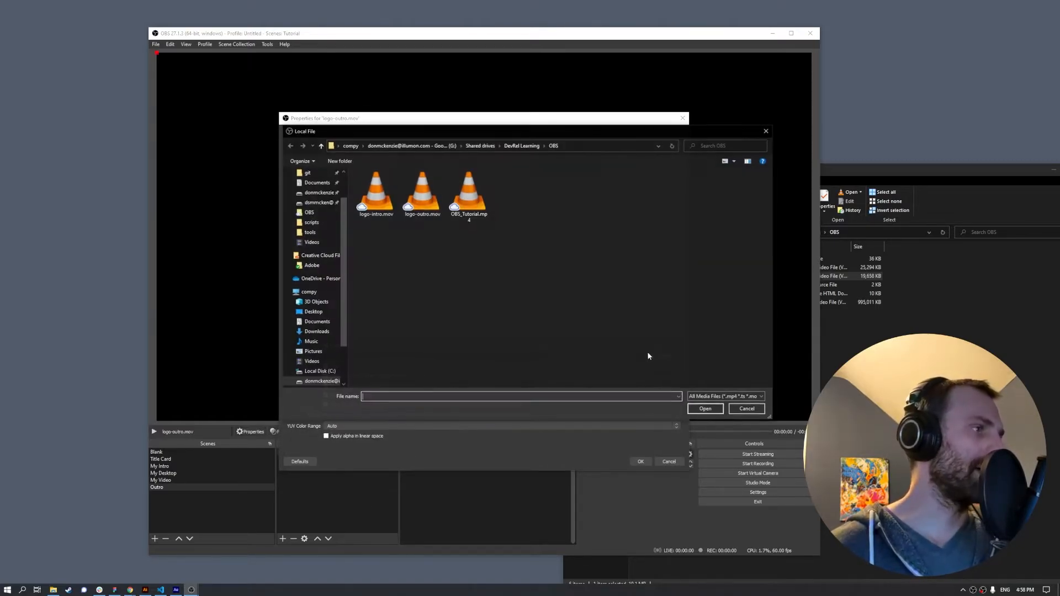
{"action": "left_click", "coordinate": [419, 216]}
{"action": "left_click", "coordinate": [716, 411]}
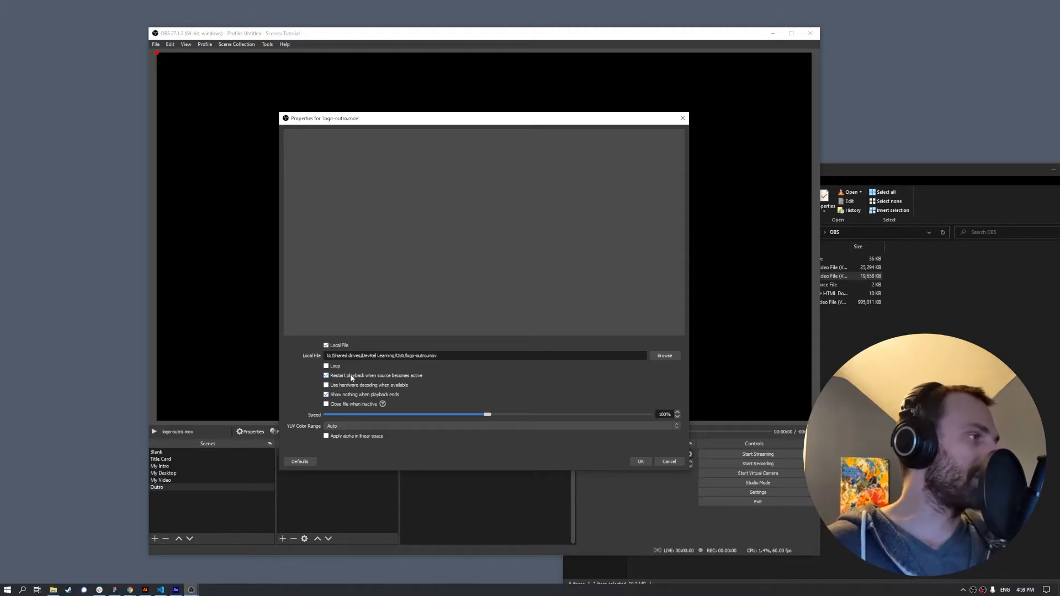
{"action": "left_click", "coordinate": [641, 461]}
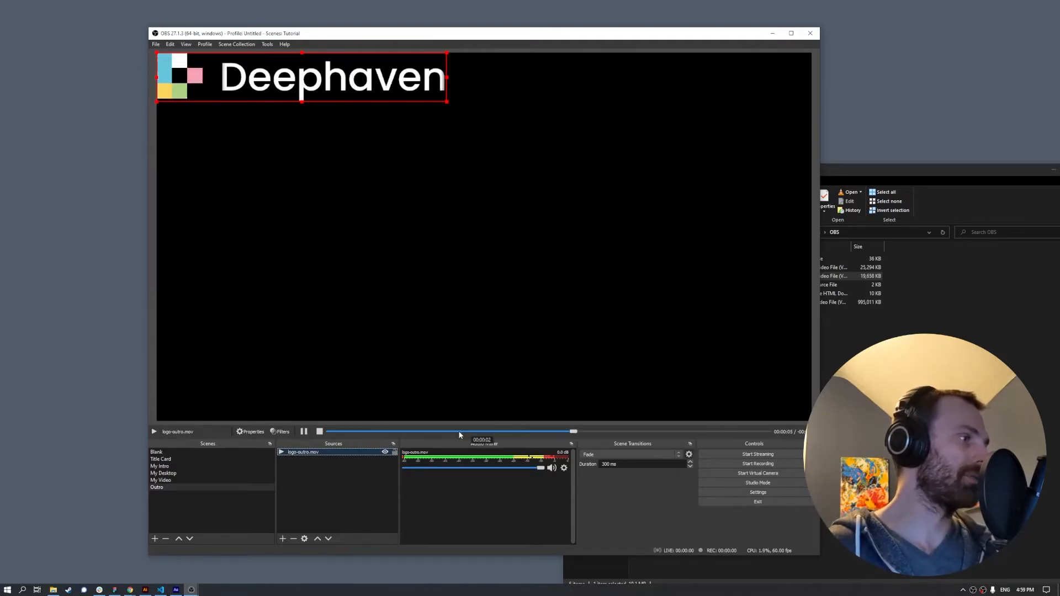
- Pause the outro clip, then centre the Deephaven logo vertically and horizontally on the canvas
{"action": "left_click", "coordinate": [303, 431]}
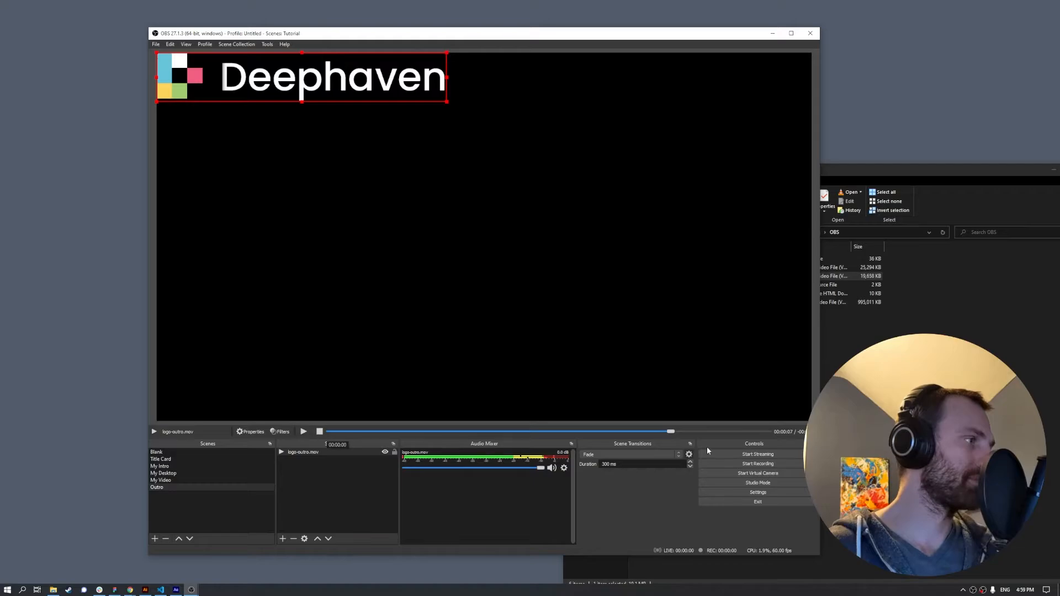
{"action": "right_click", "coordinate": [334, 79]}
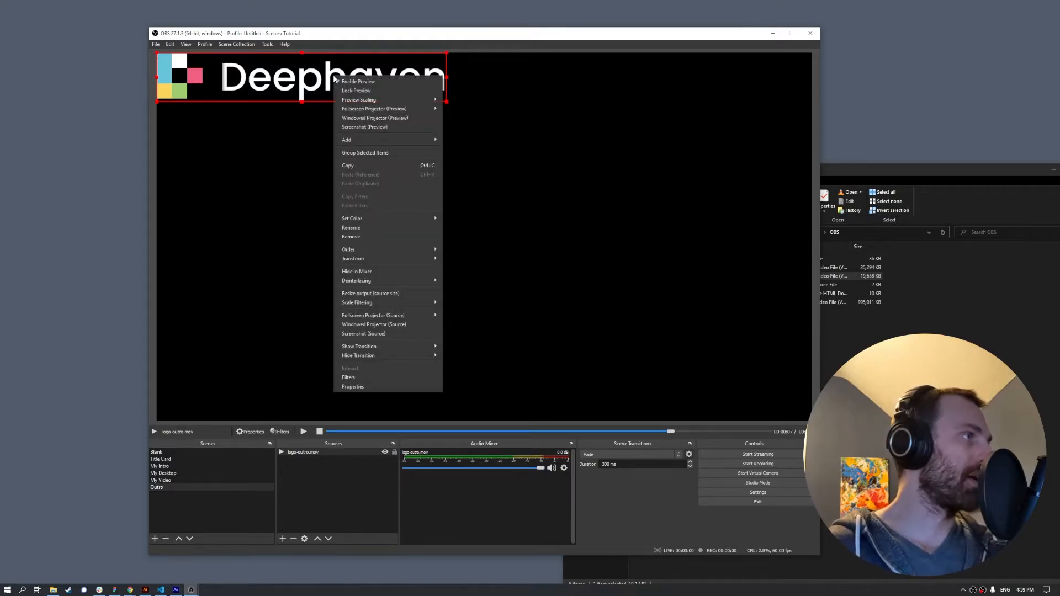
{"action": "mouse_move", "coordinate": [419, 258]}
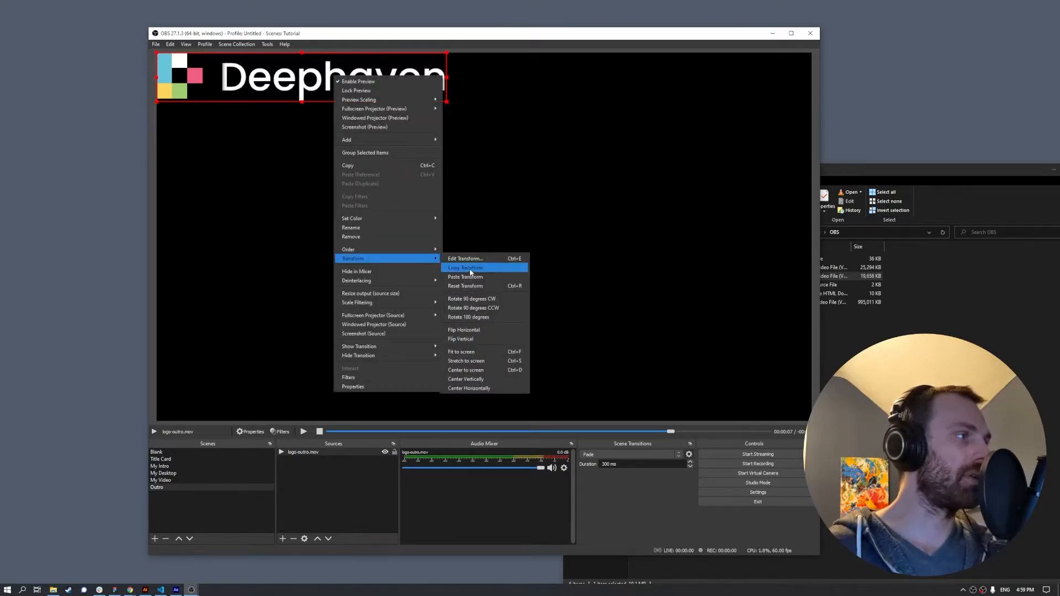
{"action": "left_click", "coordinate": [486, 381]}
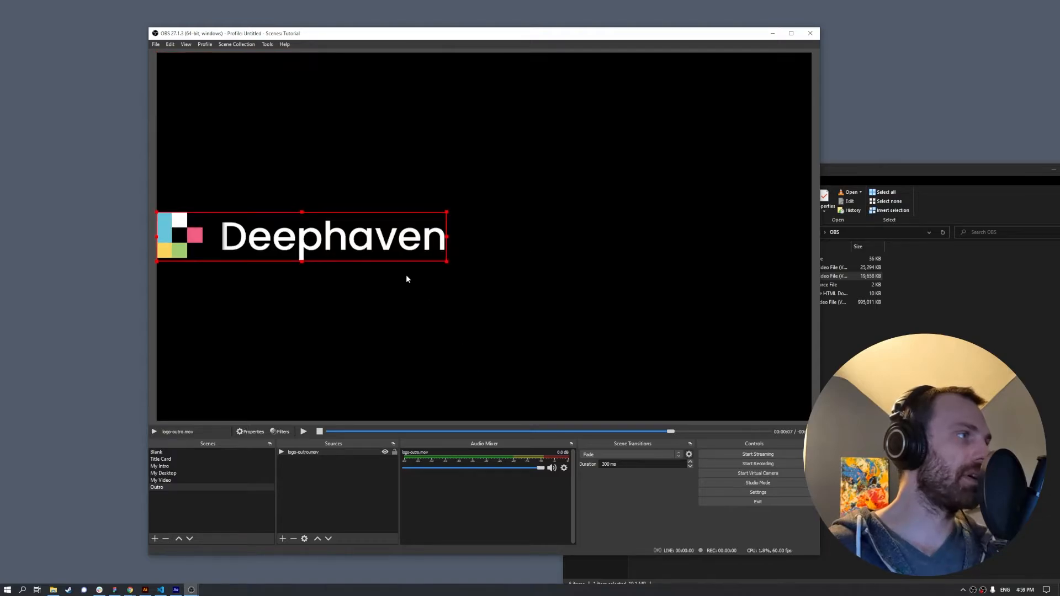
{"action": "right_click", "coordinate": [359, 239]}
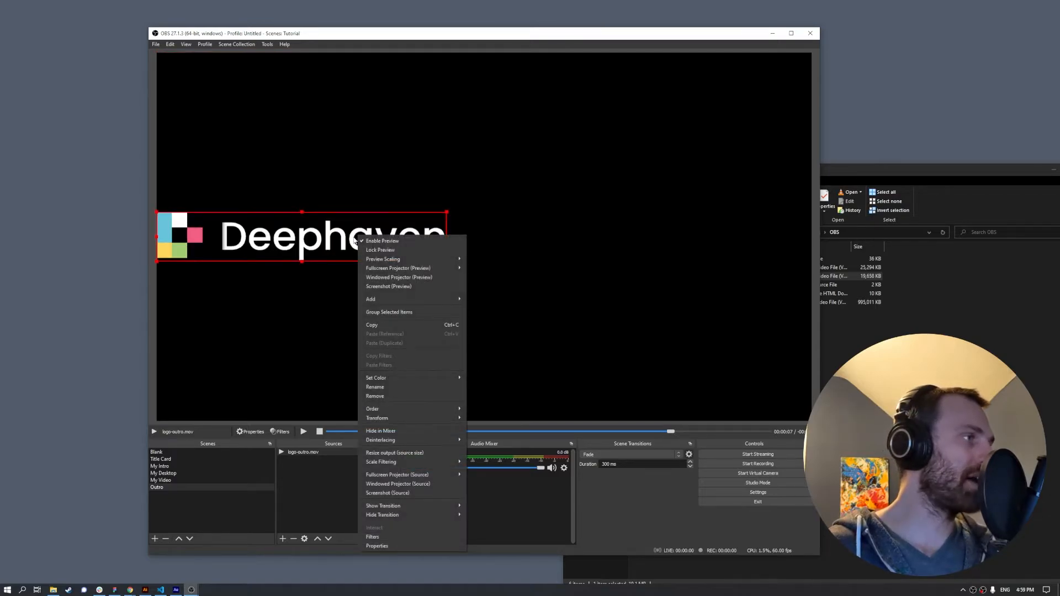
{"action": "mouse_move", "coordinate": [408, 420]}
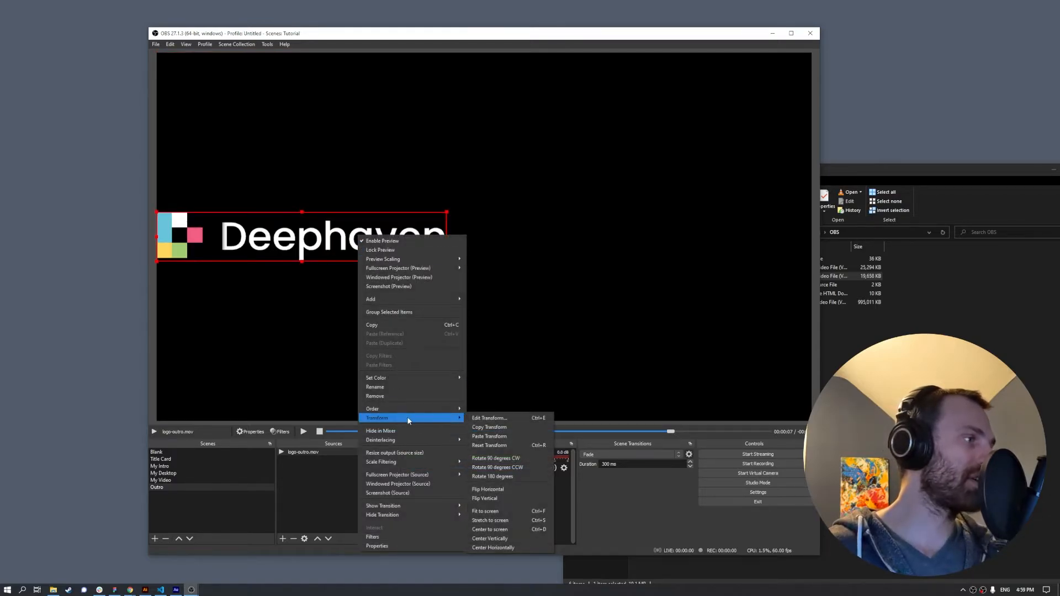
{"action": "left_click", "coordinate": [526, 547]}
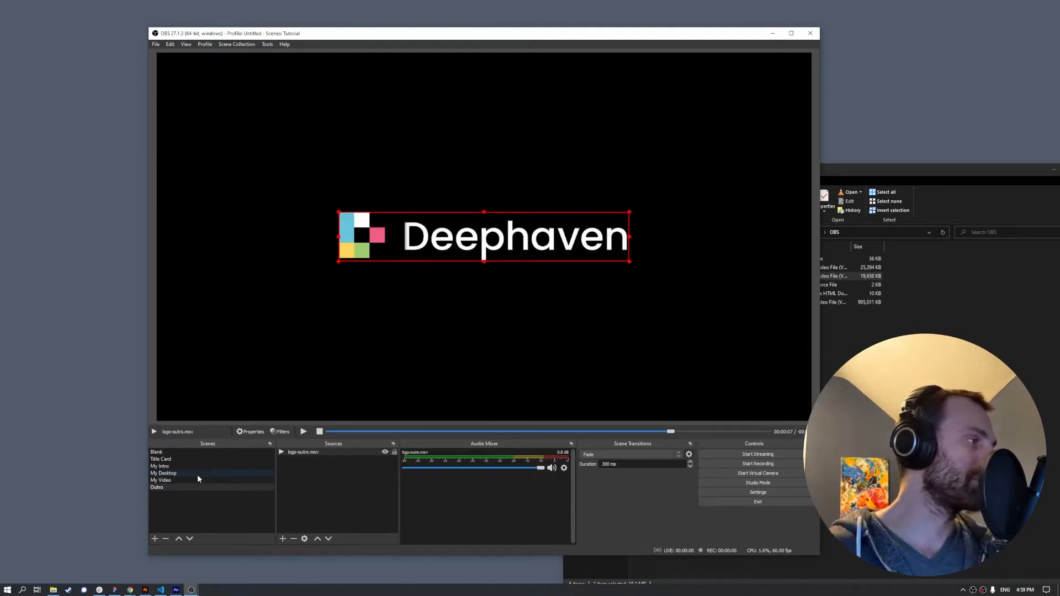
- Add the existing Deephaven Blue colour source and move it beneath the logo-outro.mov layer
{"action": "left_click", "coordinate": [309, 490]}
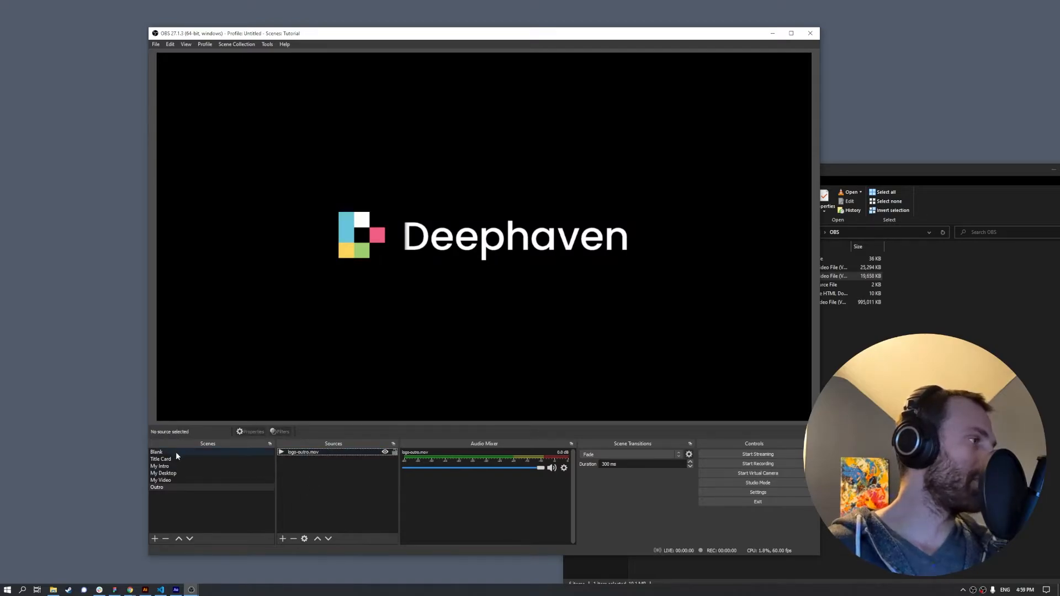
{"action": "left_click", "coordinate": [283, 538]}
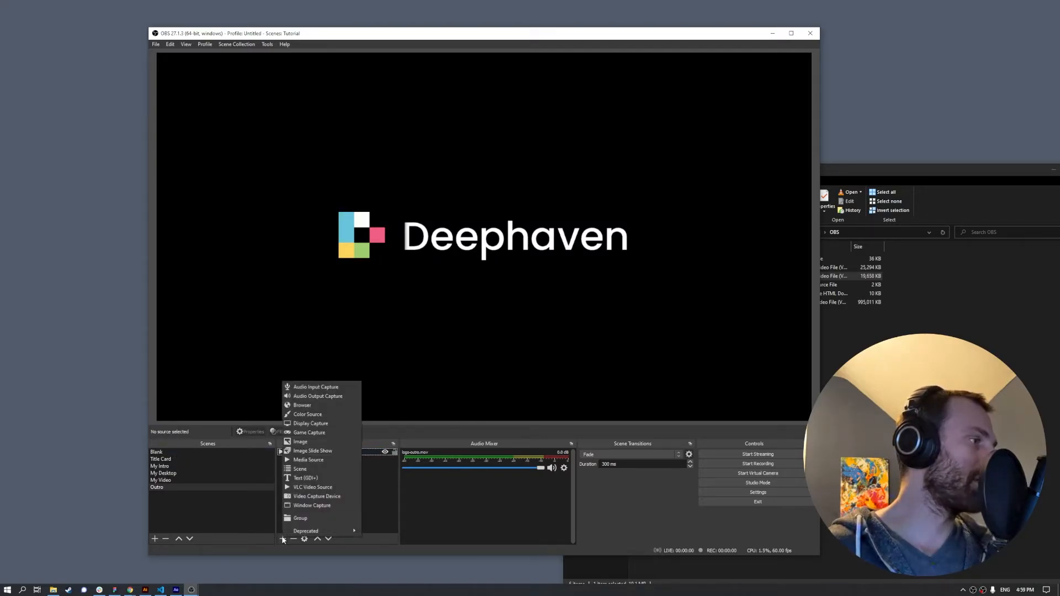
{"action": "left_click", "coordinate": [333, 415]}
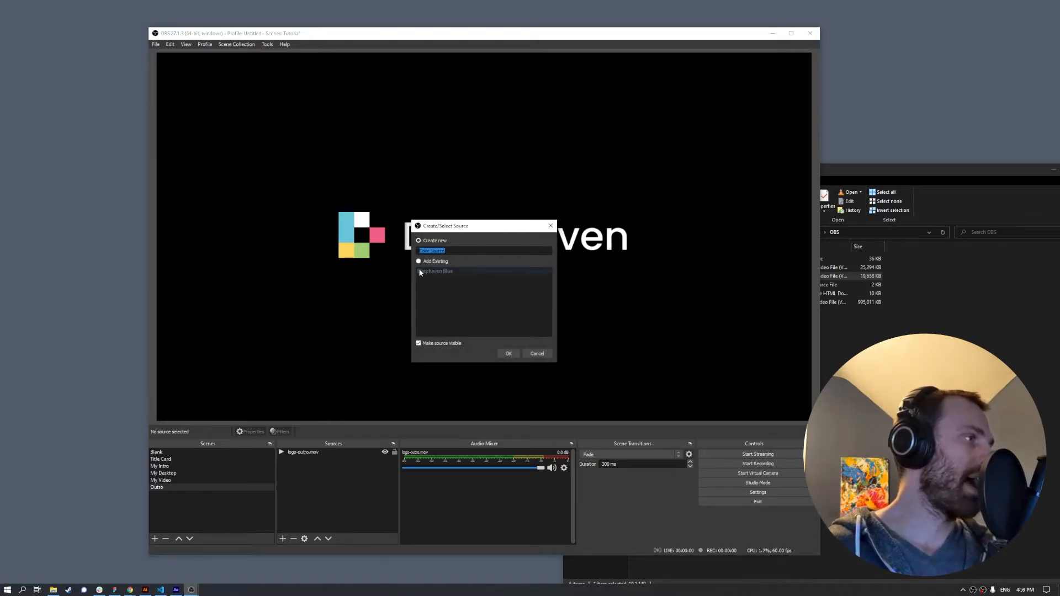
{"action": "left_click", "coordinate": [432, 272]}
{"action": "left_click", "coordinate": [507, 354]}
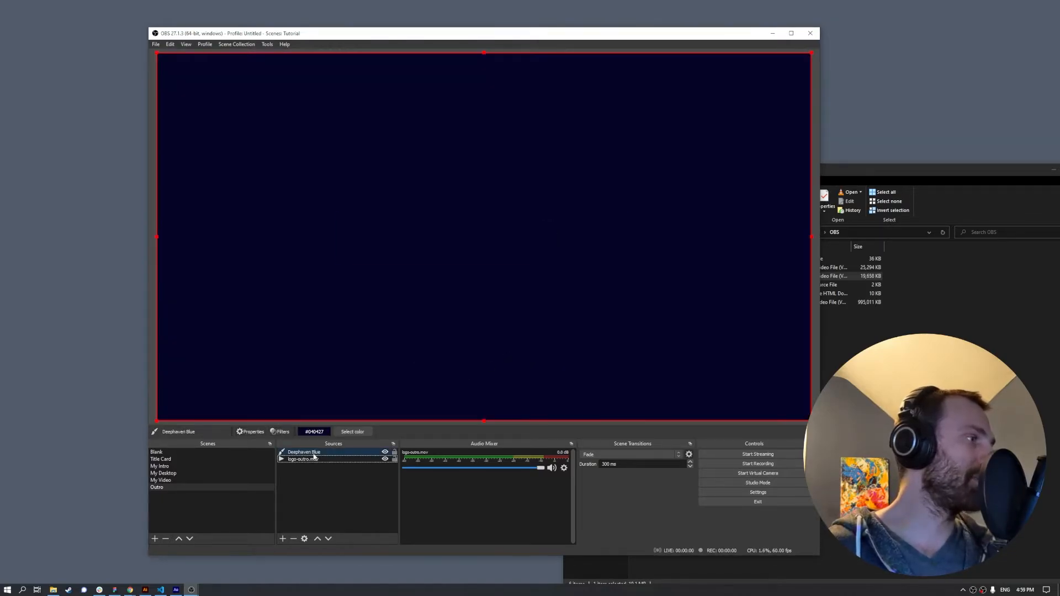
{"action": "left_click", "coordinate": [302, 460]}
{"action": "double_click", "coordinate": [313, 452]}
{"action": "left_click", "coordinate": [668, 462]}
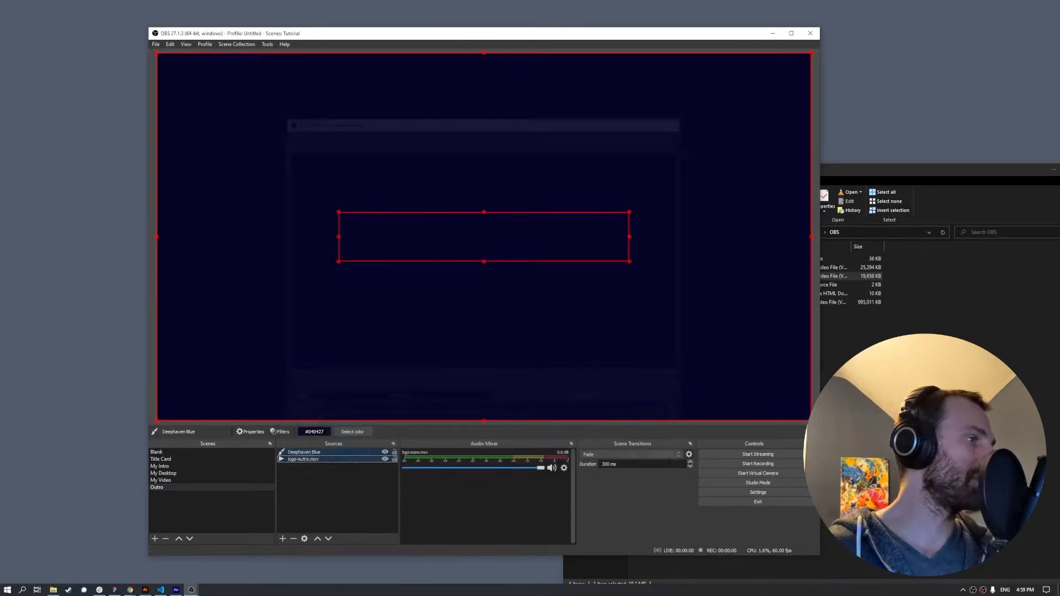
{"action": "left_click", "coordinate": [329, 451]}
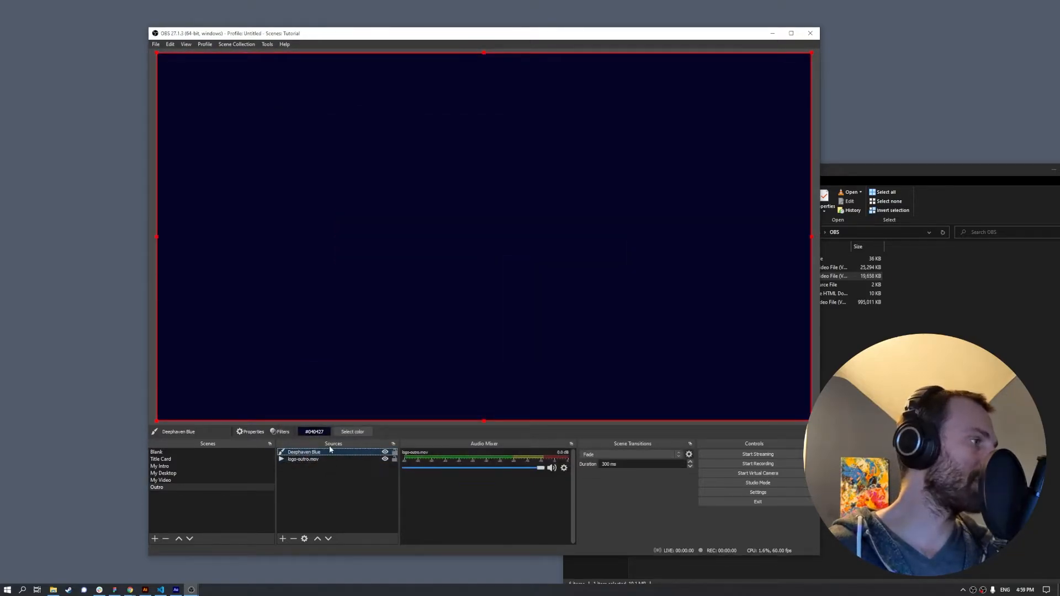
{"action": "left_click", "coordinate": [329, 538]}
{"action": "left_click", "coordinate": [372, 517]}
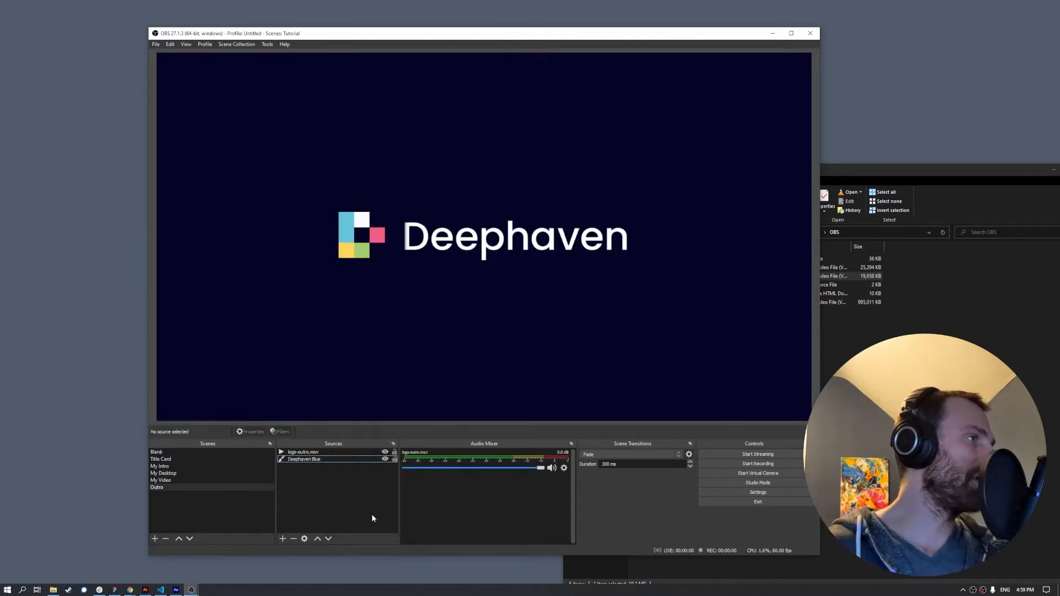
- Switch between Blank and Outro, try a Swipe transition, then cancel it and keep Fade
{"action": "left_click", "coordinate": [167, 452]}
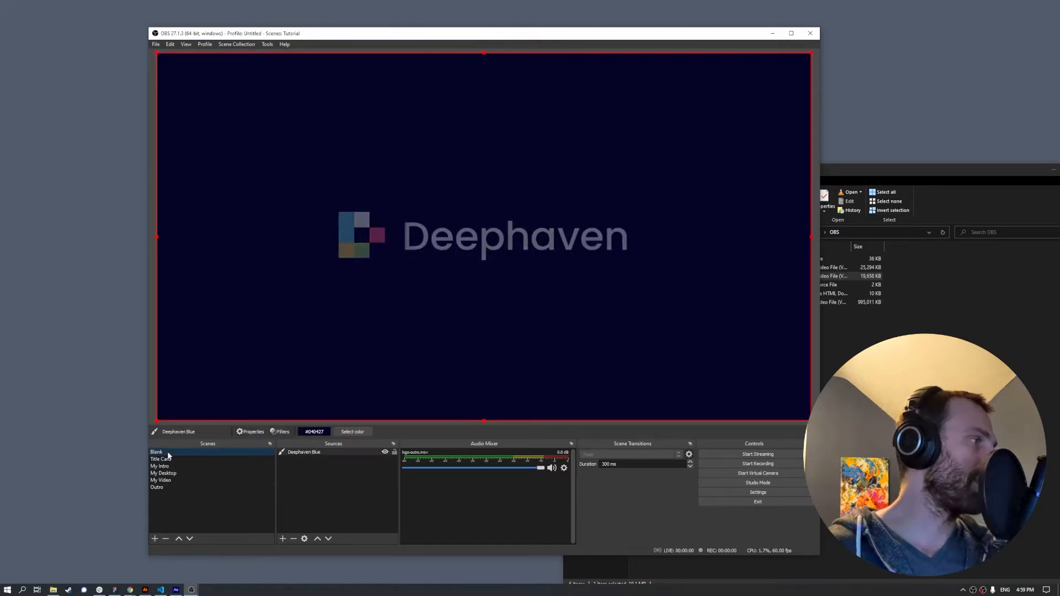
{"action": "left_click", "coordinate": [167, 488]}
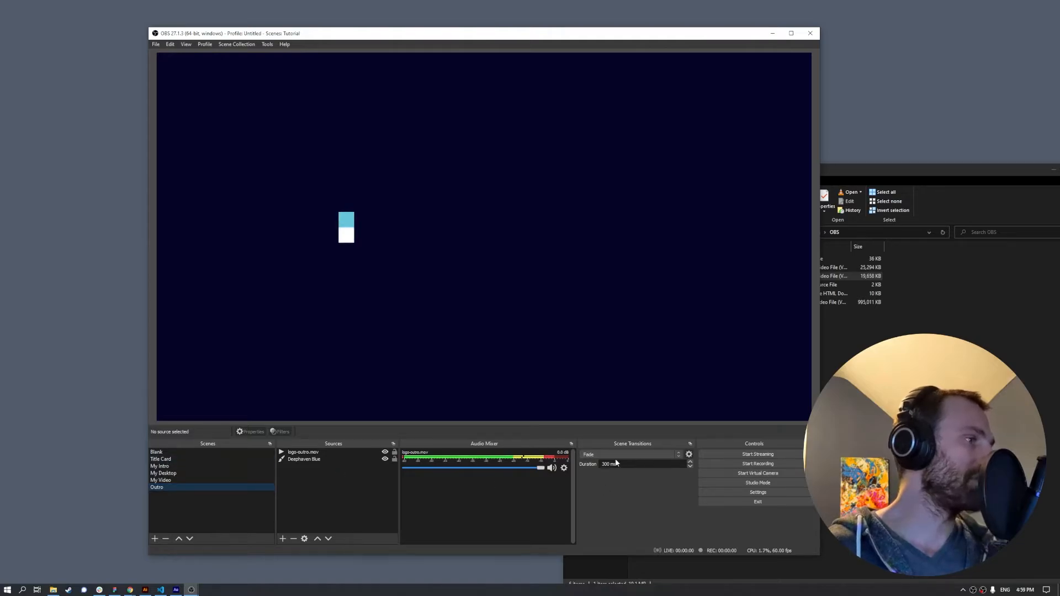
{"action": "left_click", "coordinate": [678, 456]}
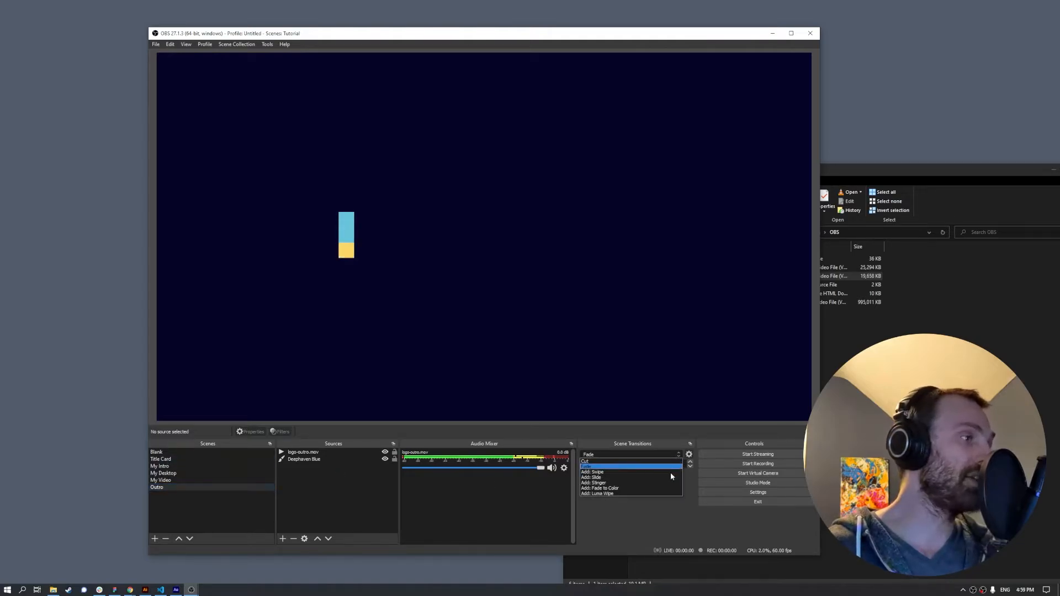
{"action": "left_click", "coordinate": [647, 472]}
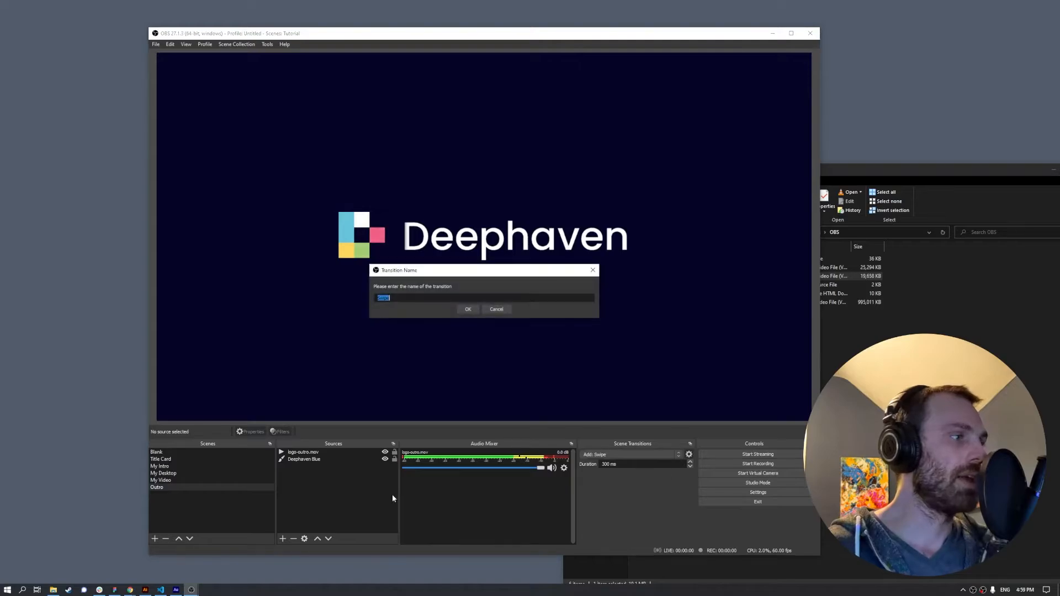
{"action": "left_click", "coordinate": [496, 309]}
{"action": "left_click", "coordinate": [665, 455]}
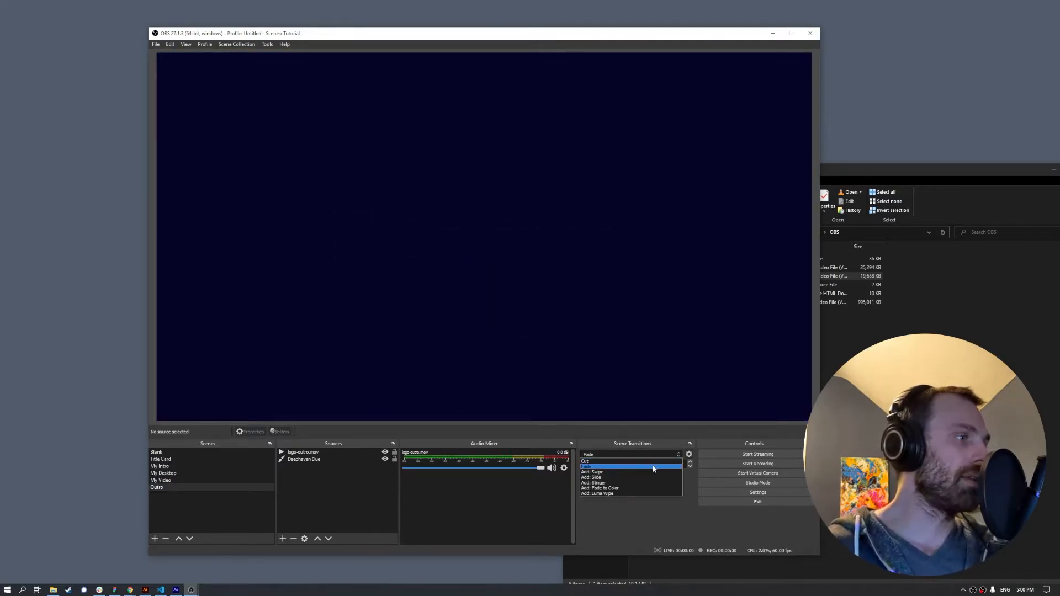
{"action": "left_click", "coordinate": [592, 467]}
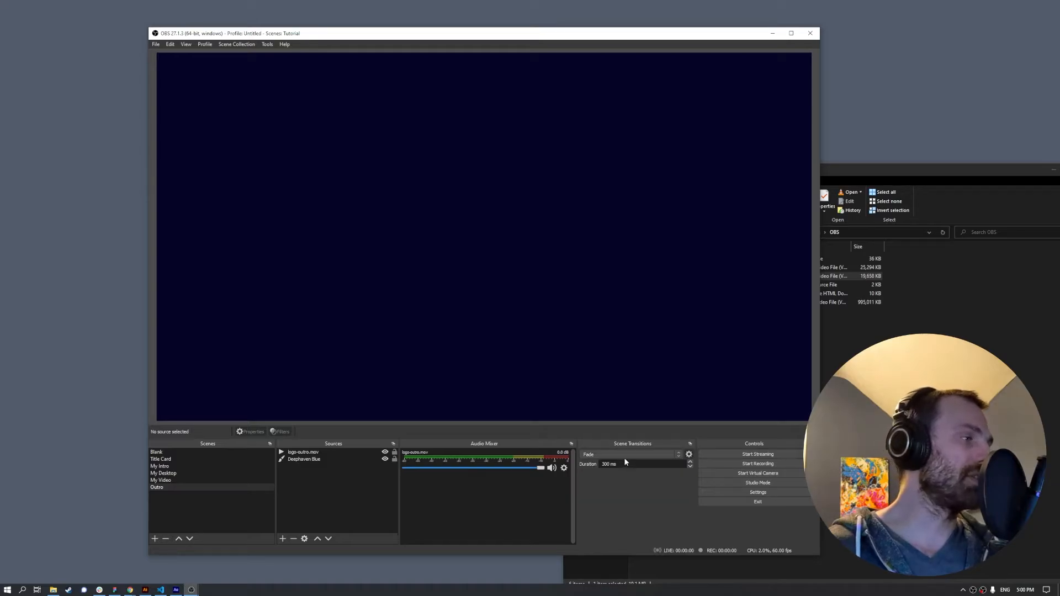
- Set the Fade duration to 150 ms and test it by switching among Title Card, My Video, Blank and Outro
{"action": "left_click_drag", "start_coordinate": [623, 465], "coordinate": [572, 466]}
{"action": "type", "text": "150"}
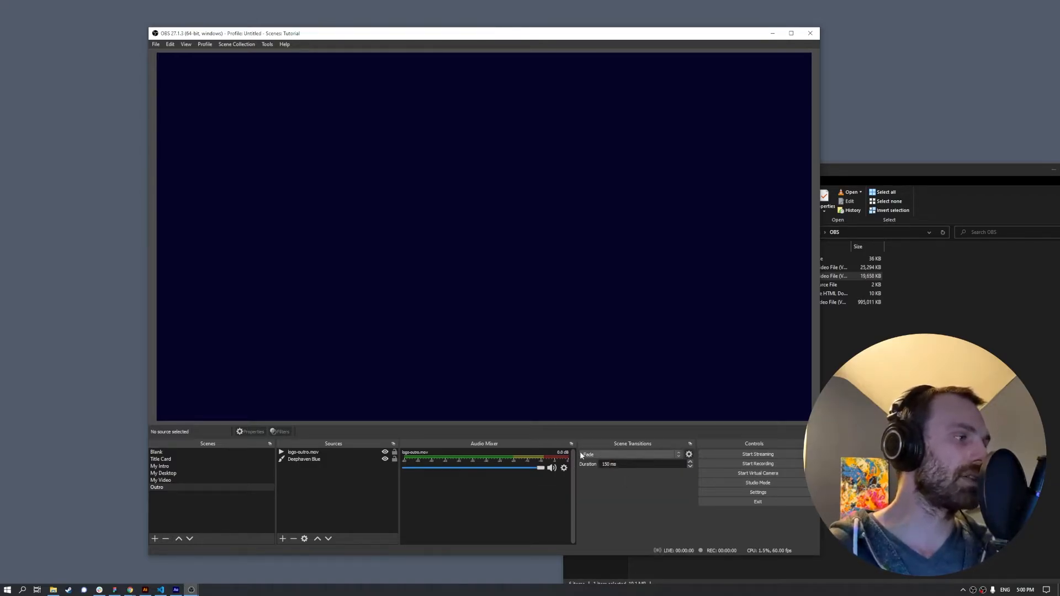
{"action": "left_click", "coordinate": [171, 460]}
{"action": "left_click", "coordinate": [165, 488]}
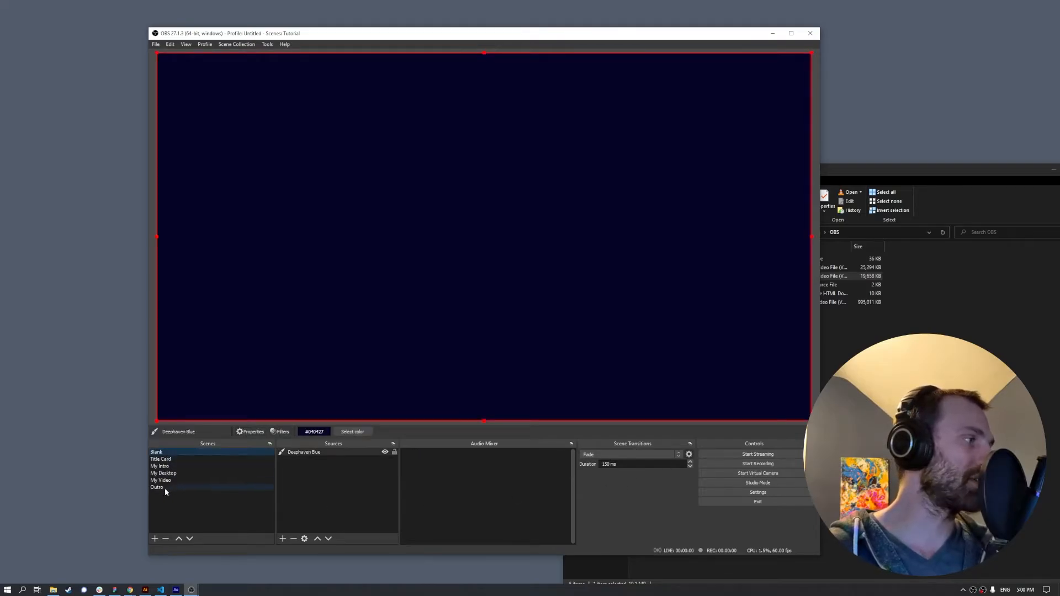
{"action": "left_click", "coordinate": [167, 480]}
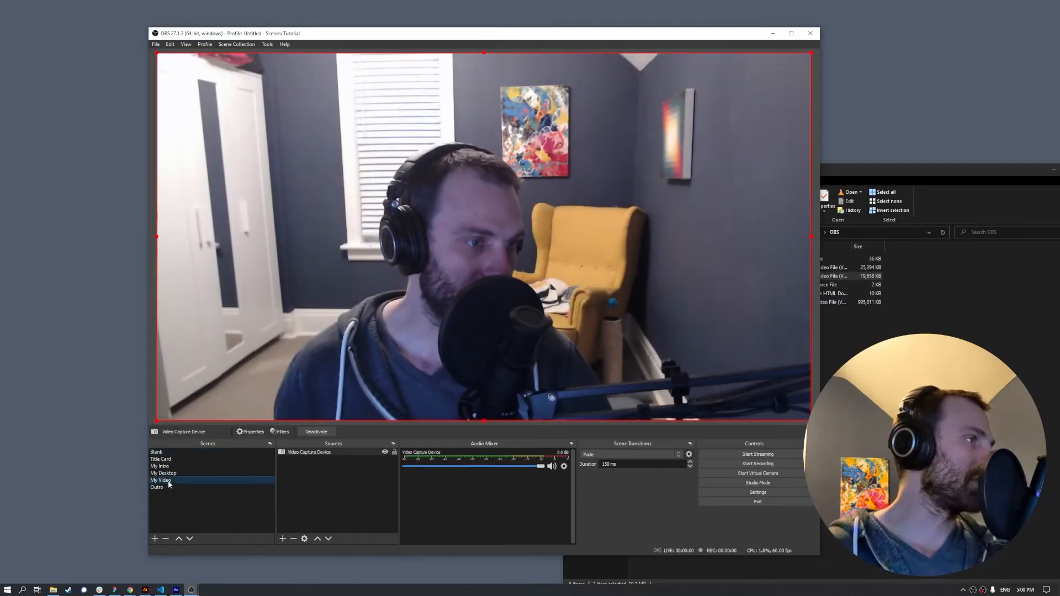
{"action": "left_click", "coordinate": [163, 488]}
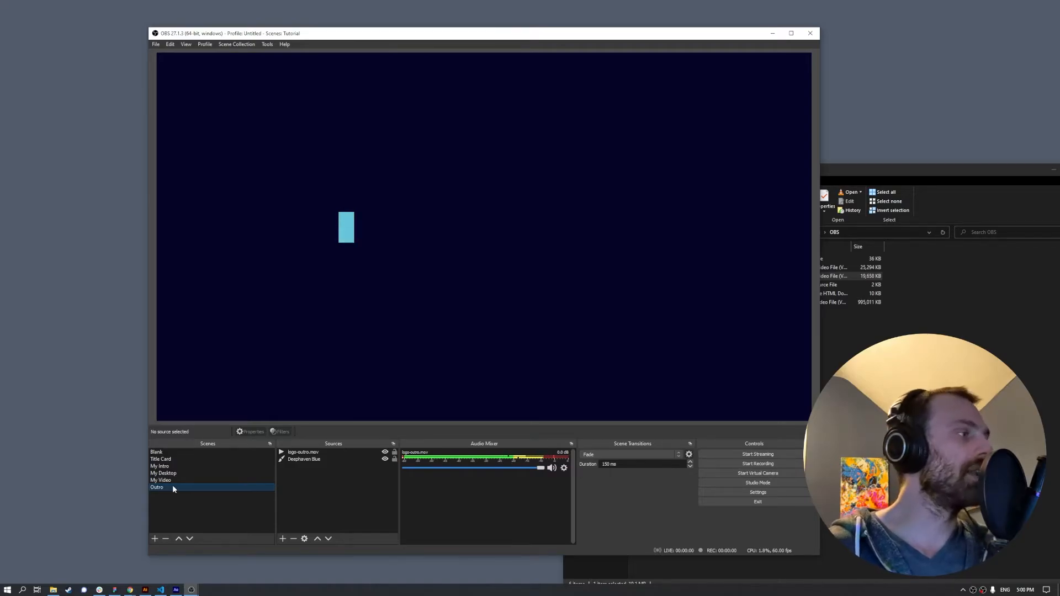
{"action": "left_click", "coordinate": [168, 454]}
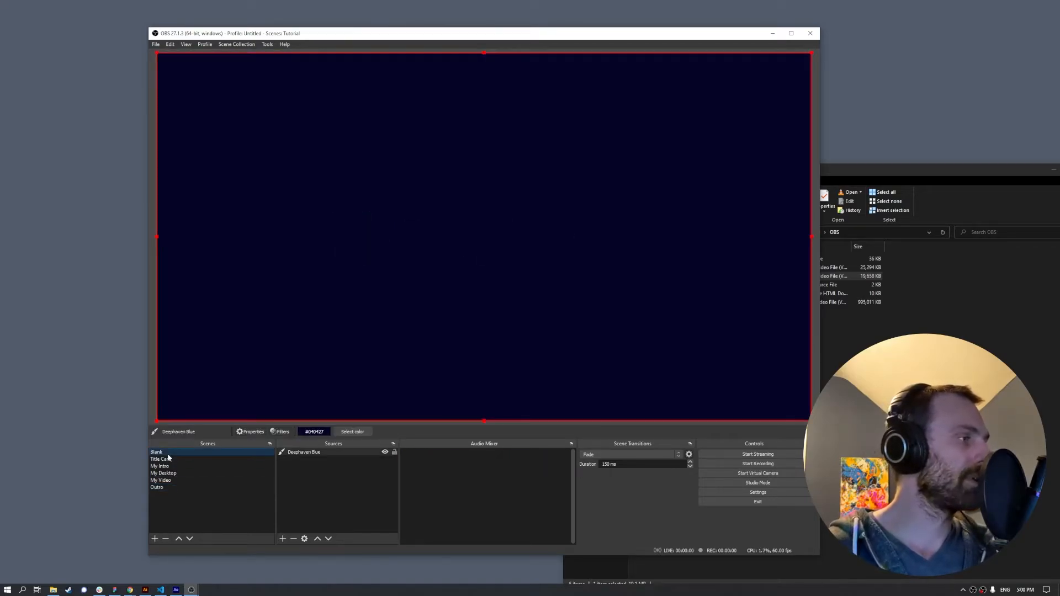
{"action": "left_click", "coordinate": [160, 486]}
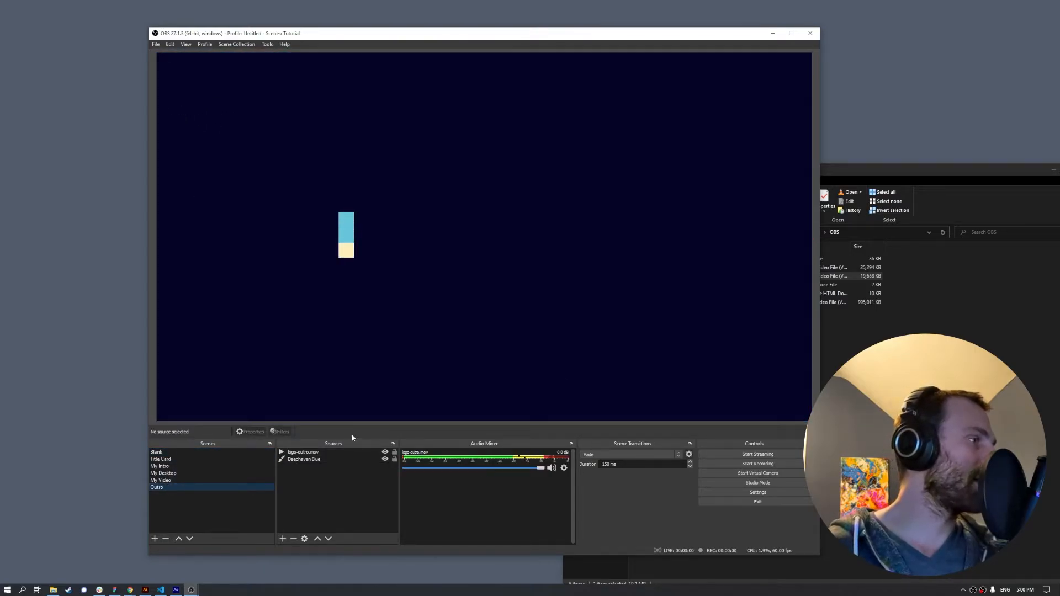
{"action": "left_click", "coordinate": [156, 44]}
{"action": "left_click", "coordinate": [159, 75]}
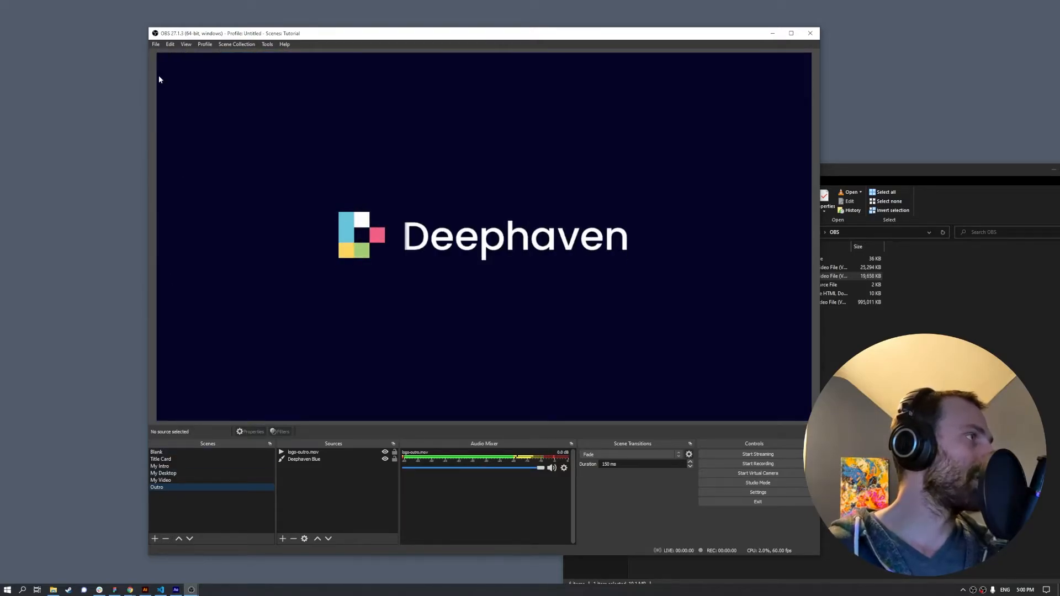
- Set Mic/Auxiliary Audio to Microphone (USB2.0 Microphone) in the Audio settings and apply it
{"action": "left_click", "coordinate": [311, 217]}
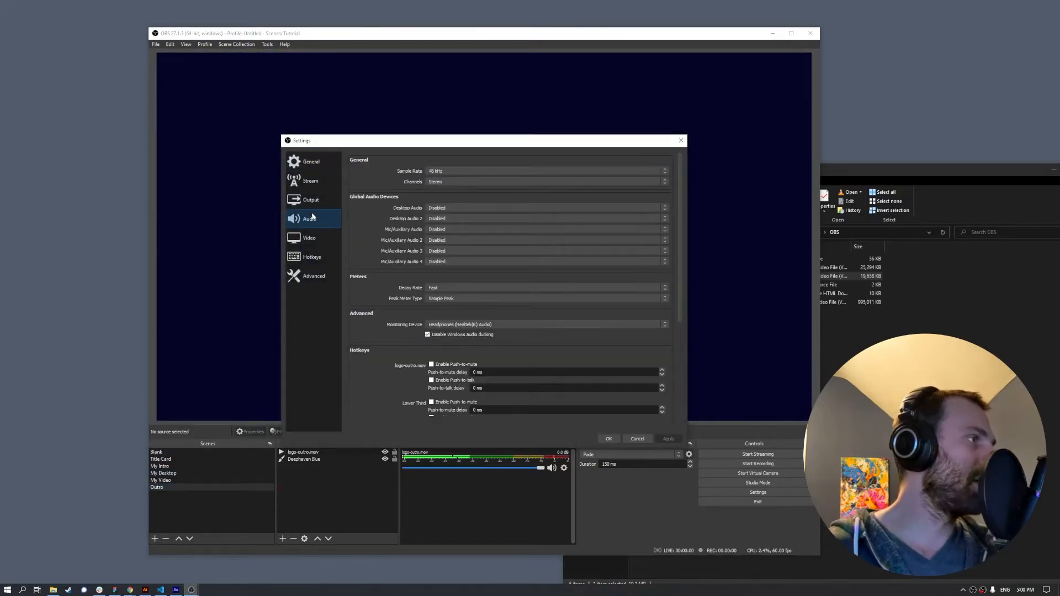
{"action": "left_click", "coordinate": [461, 230]}
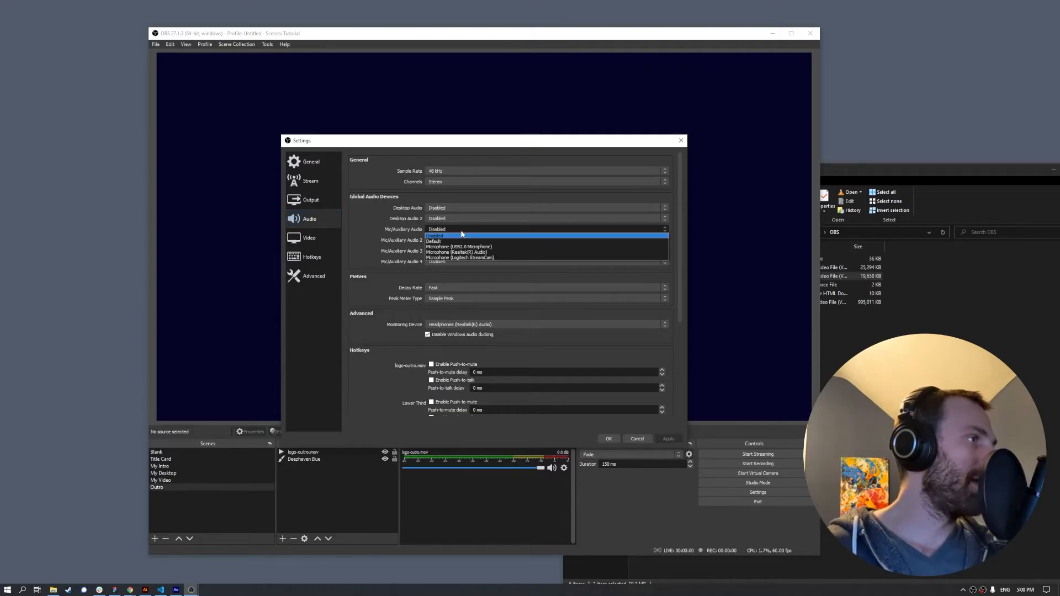
{"action": "left_click", "coordinate": [394, 231]}
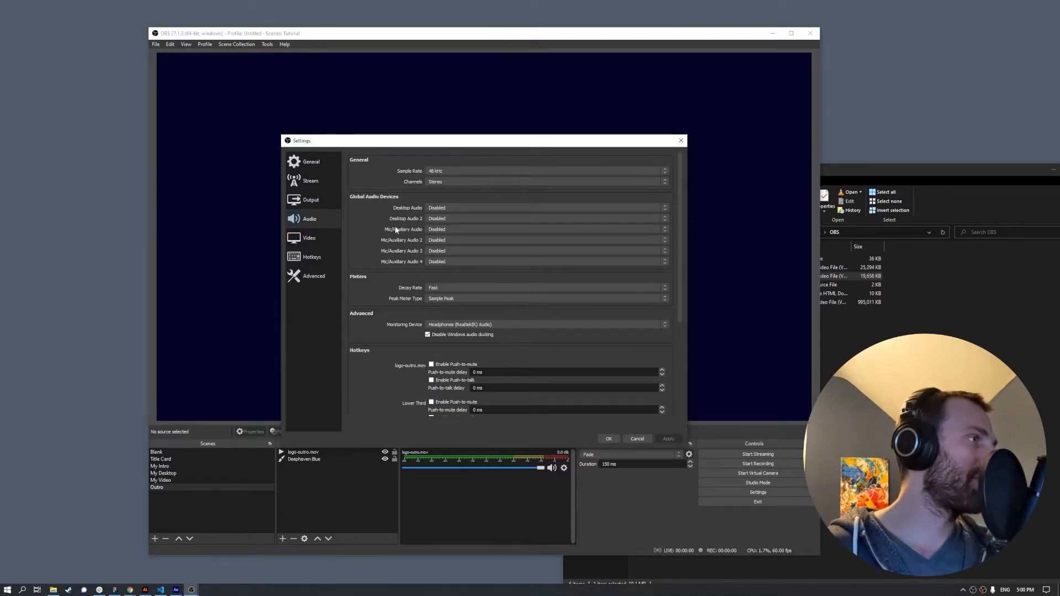
{"action": "left_click", "coordinate": [434, 230]}
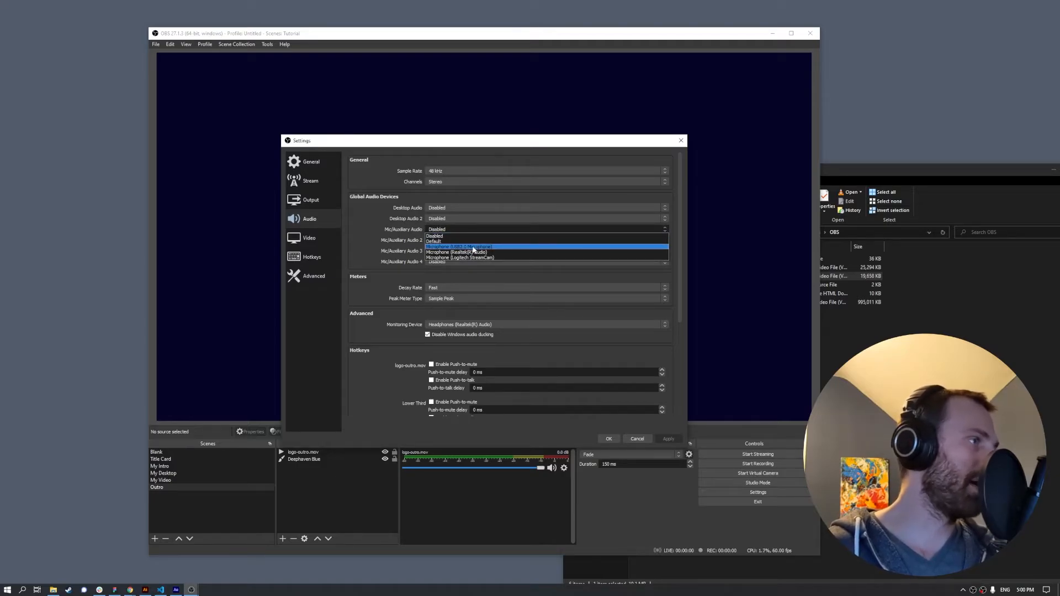
{"action": "left_click", "coordinate": [472, 247]}
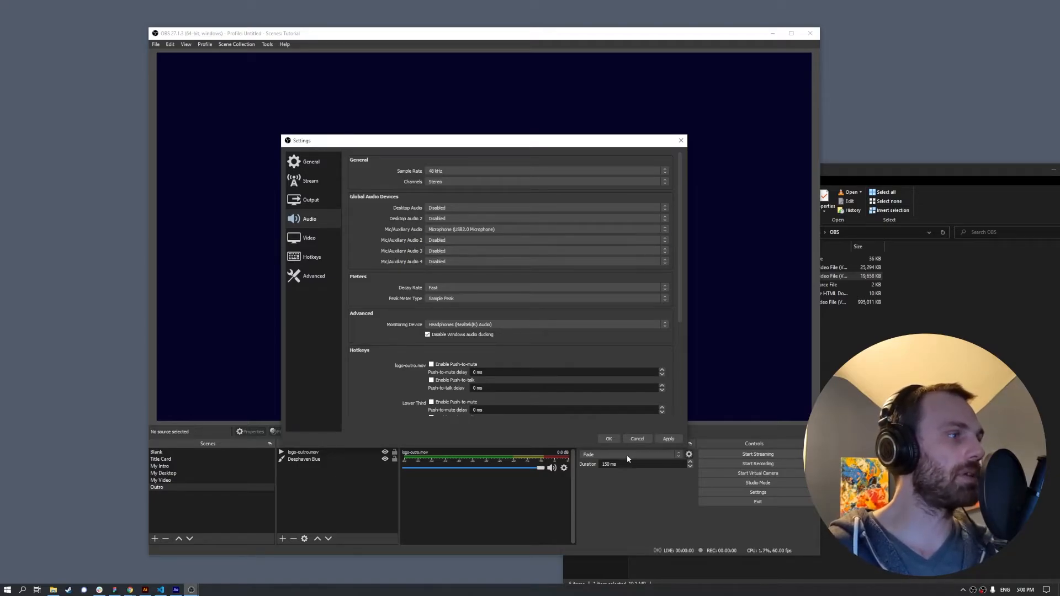
{"action": "left_click", "coordinate": [608, 439]}
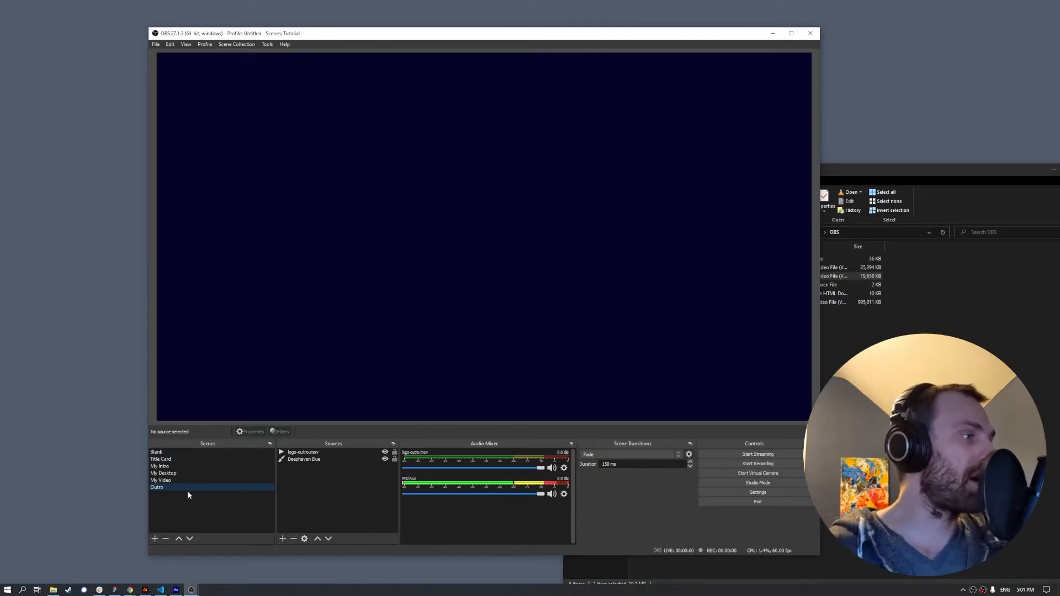
- Open the Mic/Aux audio filters and add a Noise Suppression filter
{"action": "left_click", "coordinate": [164, 480]}
{"action": "left_click", "coordinate": [166, 467]}
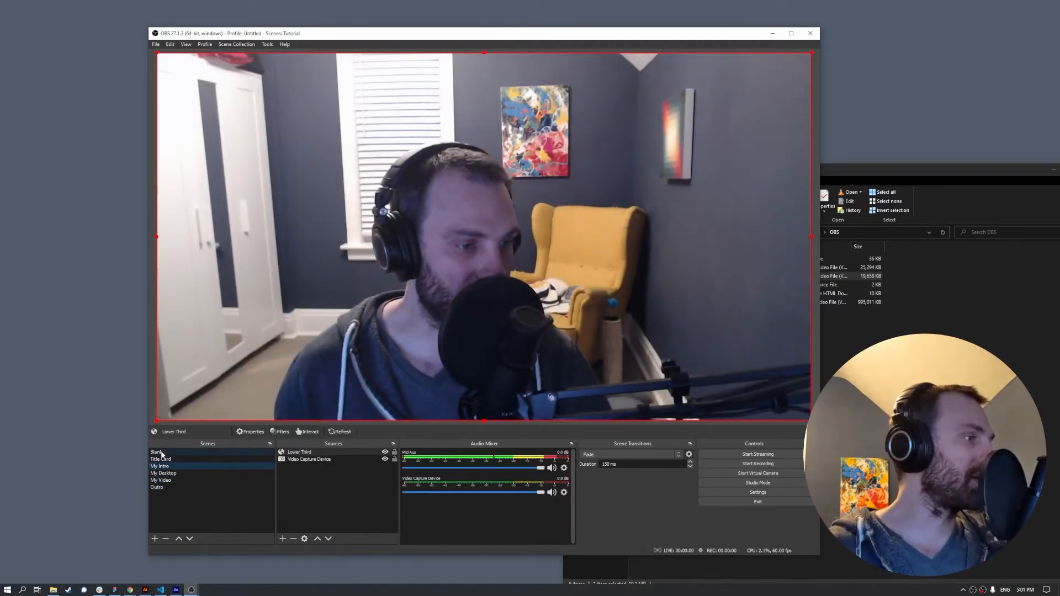
{"action": "left_click", "coordinate": [177, 487]}
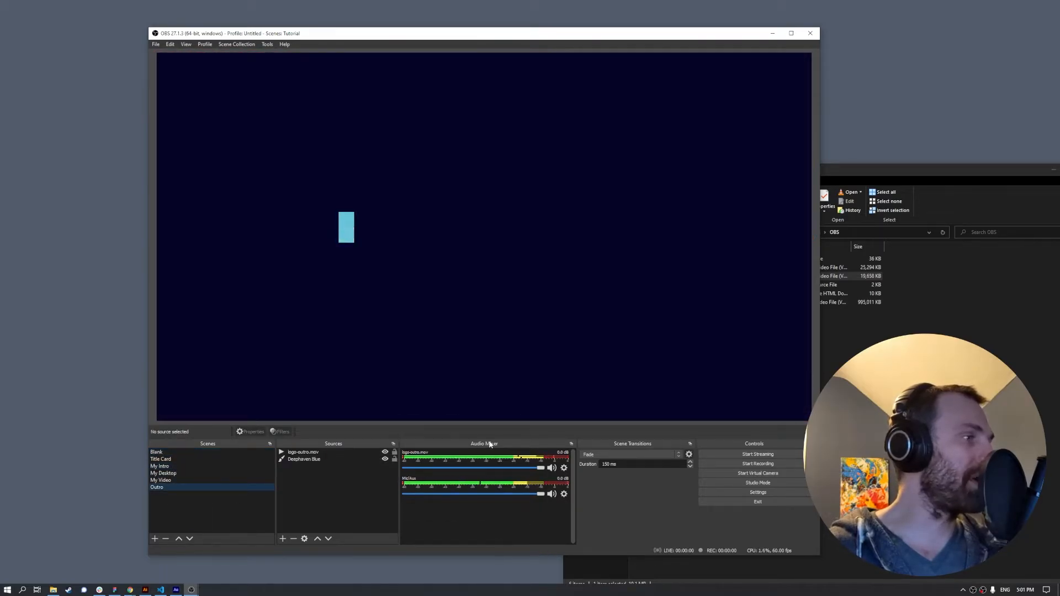
{"action": "left_click", "coordinate": [564, 495]}
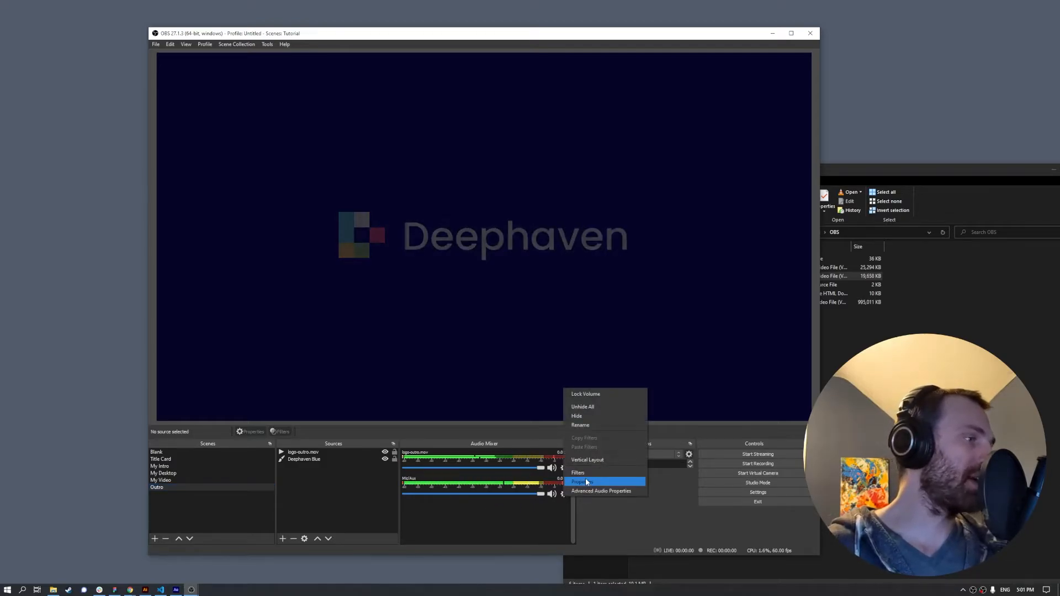
{"action": "left_click", "coordinate": [601, 472]}
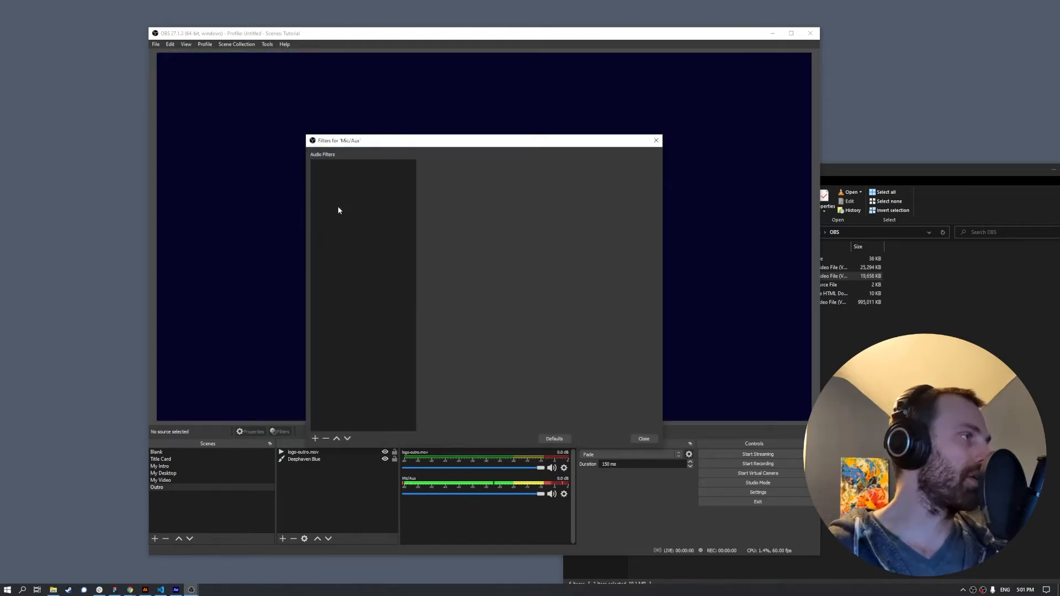
{"action": "left_click", "coordinate": [314, 439]}
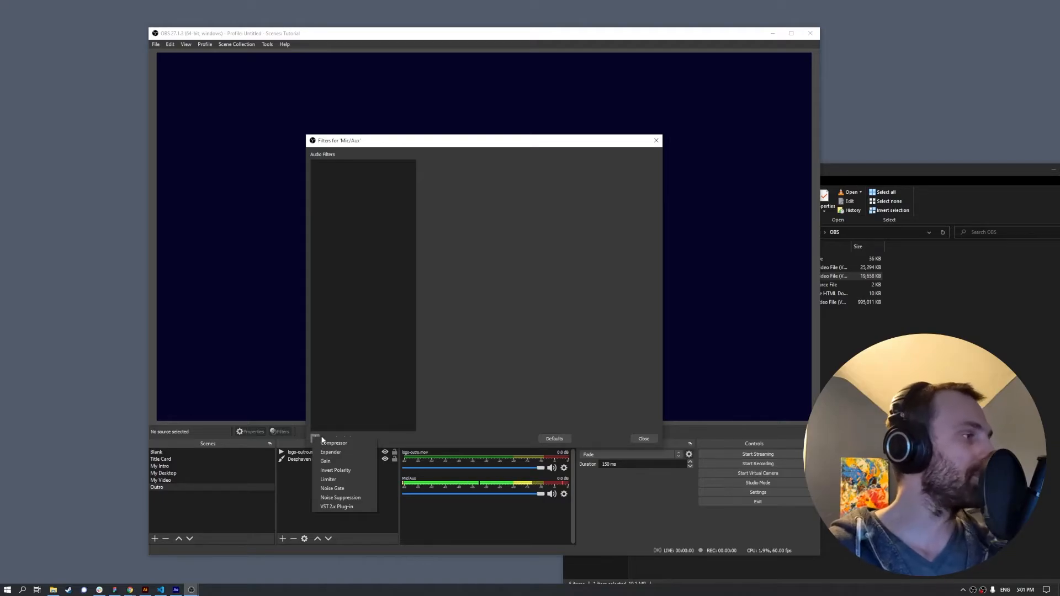
{"action": "left_click", "coordinate": [368, 499]}
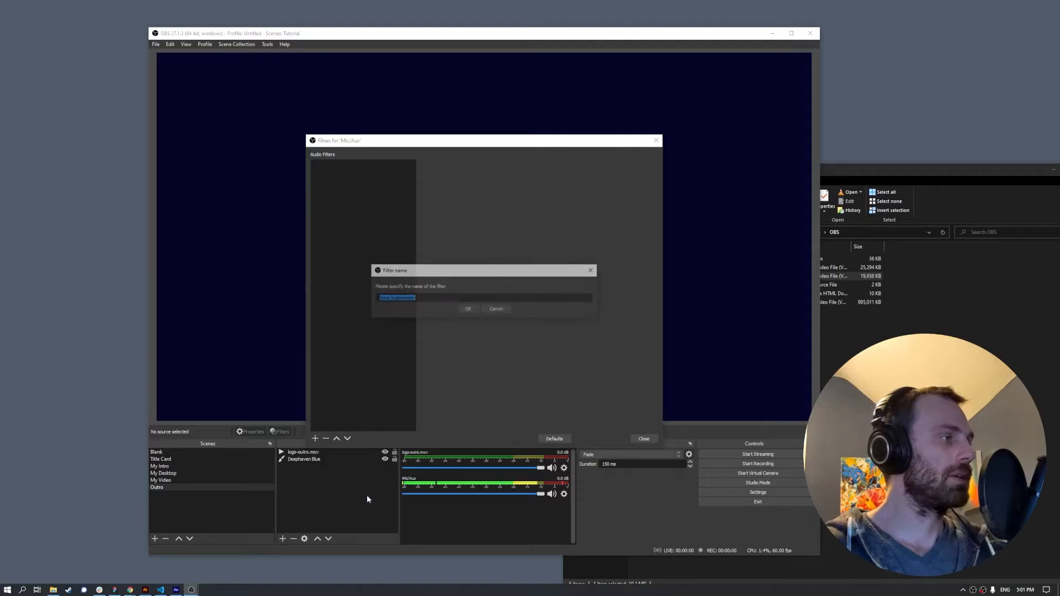
{"action": "left_click", "coordinate": [469, 309]}
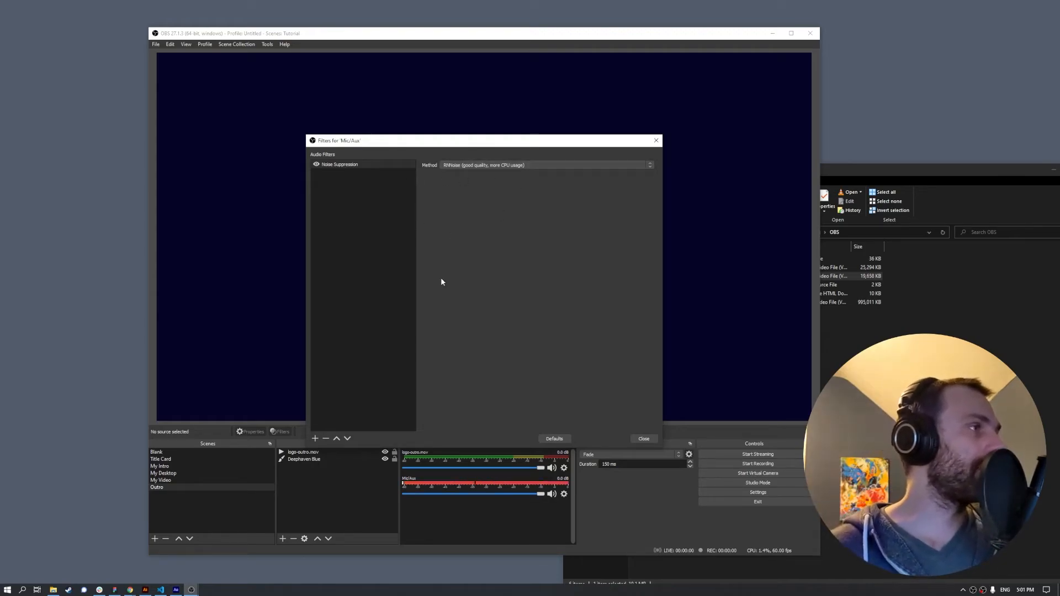
- Add a Noise Gate filter after Noise Suppression, closing at -32 dB and opening at -26 dB
{"action": "left_click", "coordinate": [315, 438]}
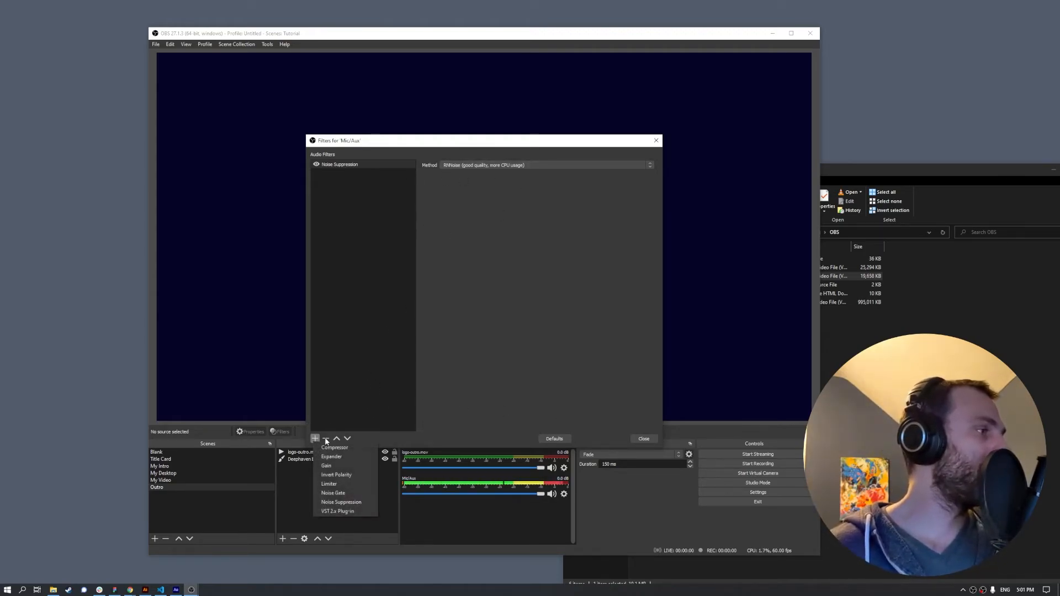
{"action": "left_click", "coordinate": [343, 492]}
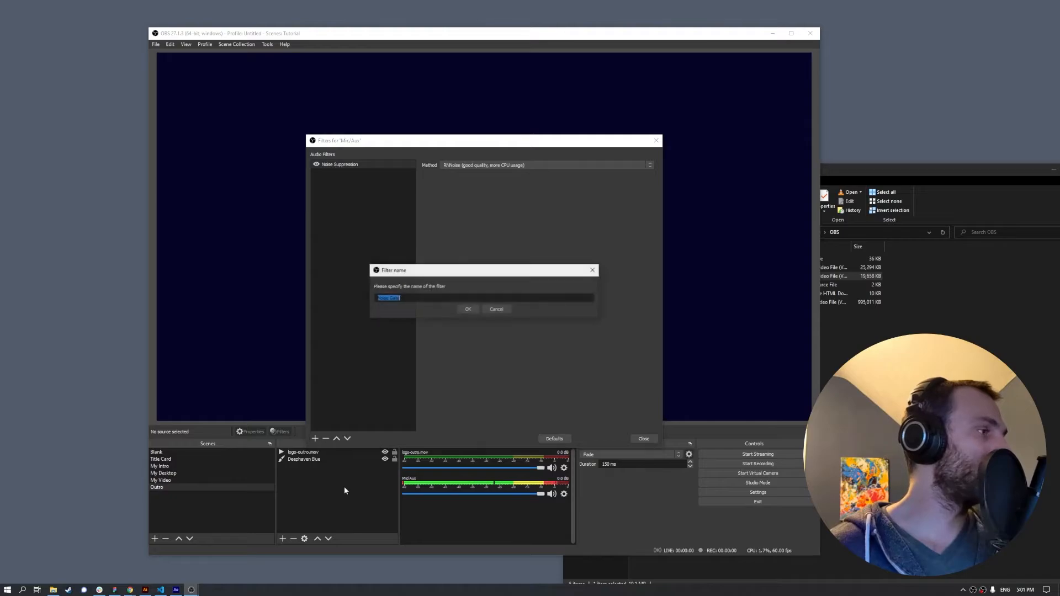
{"action": "left_click", "coordinate": [466, 308]}
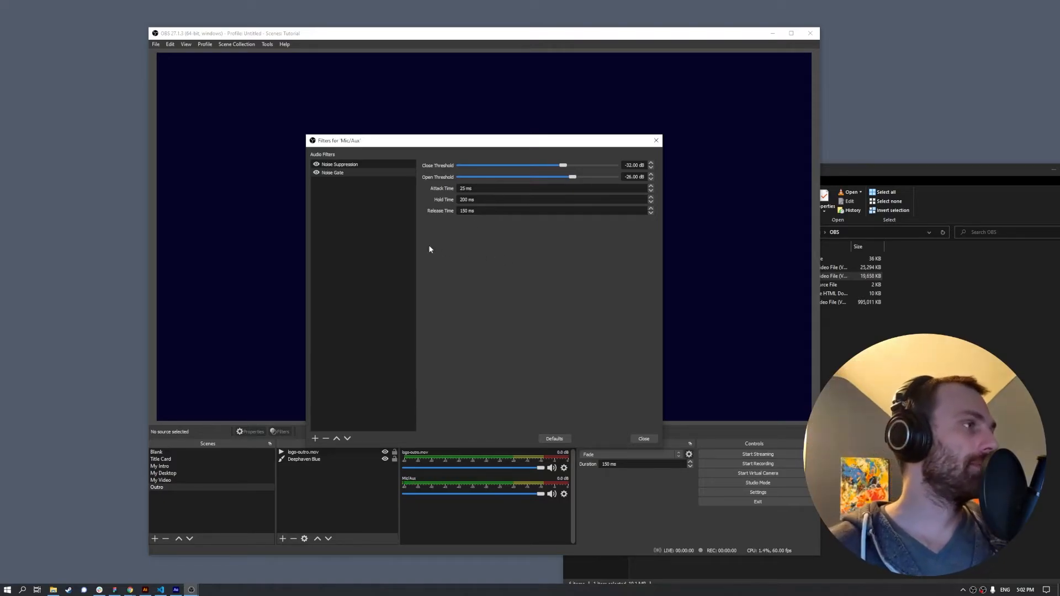
{"action": "left_click", "coordinate": [314, 438]}
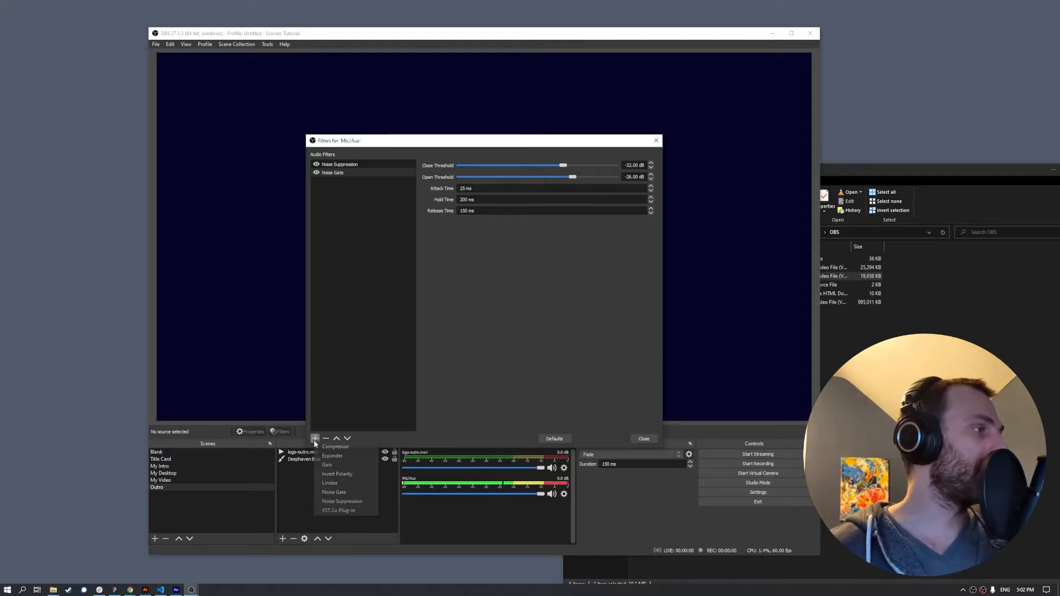
- Add a Compressor (10:1, -18 dB) and an Expander (2:1, -40 dB threshold) to Mic/Aux
{"action": "left_click", "coordinate": [347, 449]}
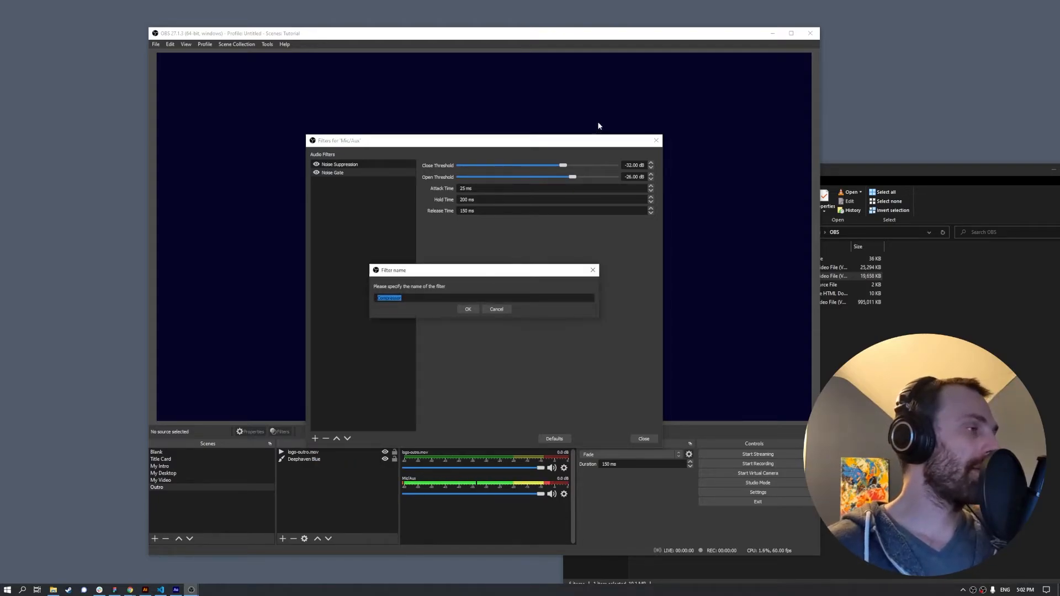
{"action": "left_click", "coordinate": [468, 311]}
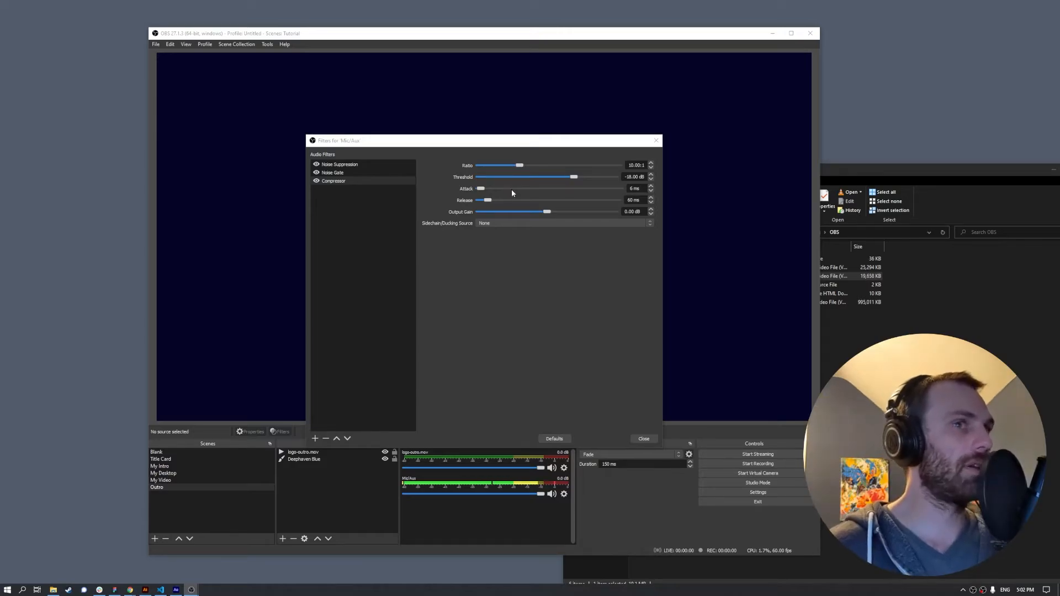
{"action": "left_click", "coordinate": [316, 439]}
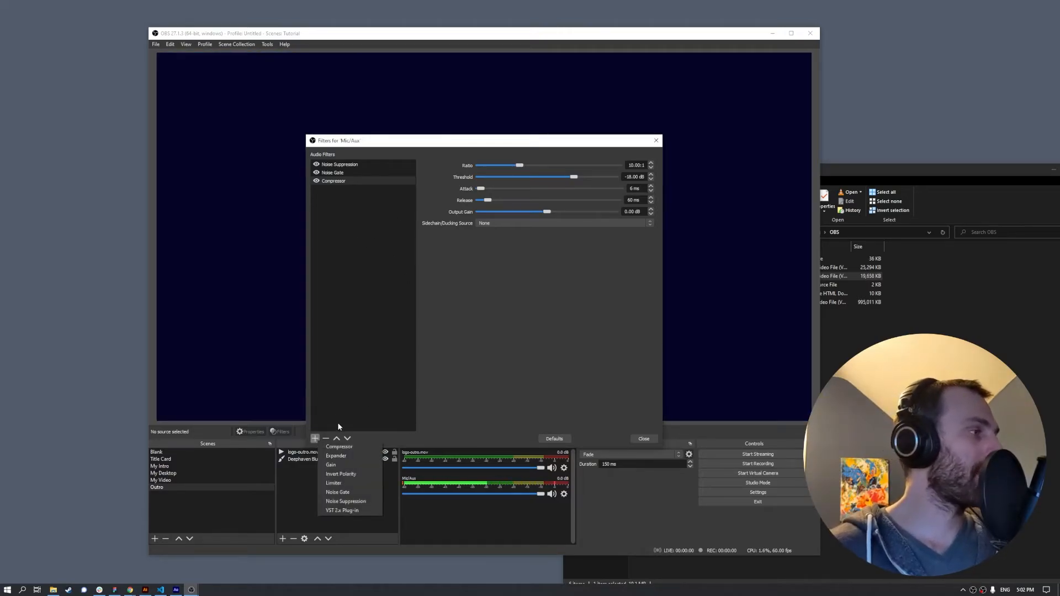
{"action": "left_click", "coordinate": [343, 459]}
{"action": "left_click", "coordinate": [468, 309]}
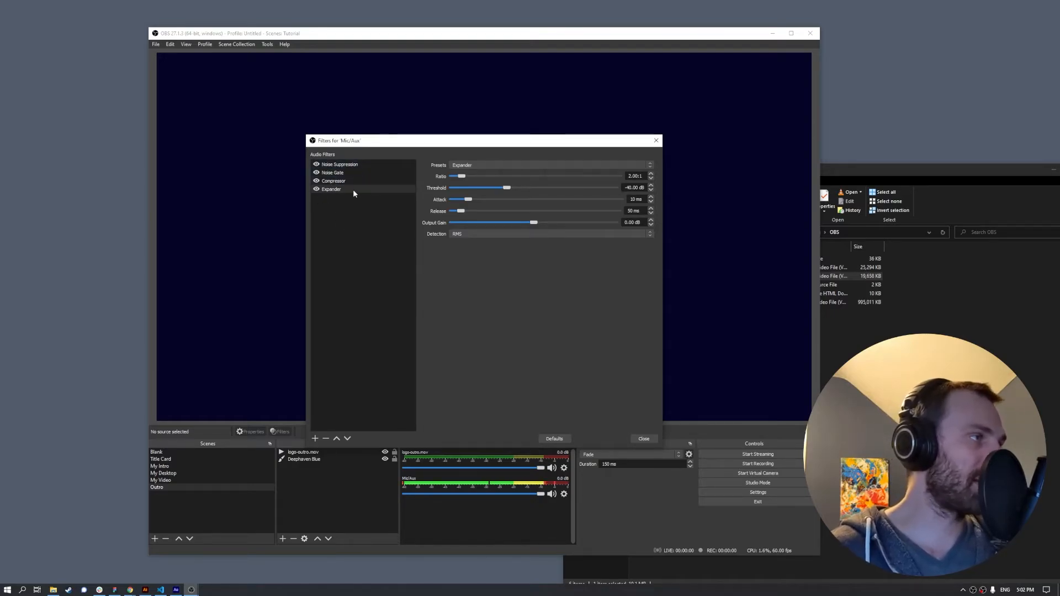
{"action": "left_click", "coordinate": [315, 439]}
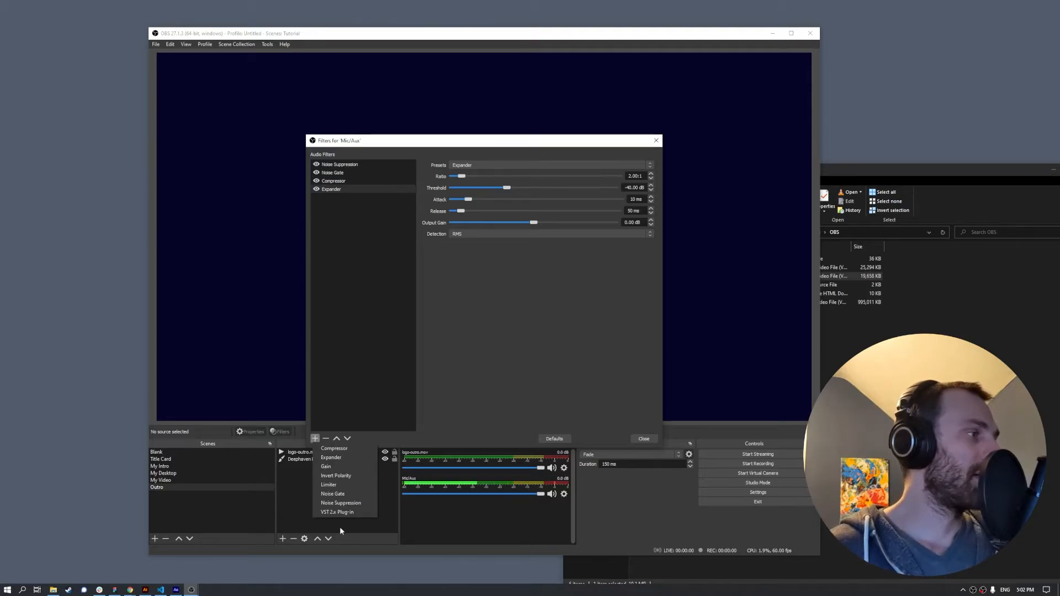
- Add a VST 2.x Plug-in filter to Mic/Aux using reafir_standalone
{"action": "left_click", "coordinate": [337, 512]}
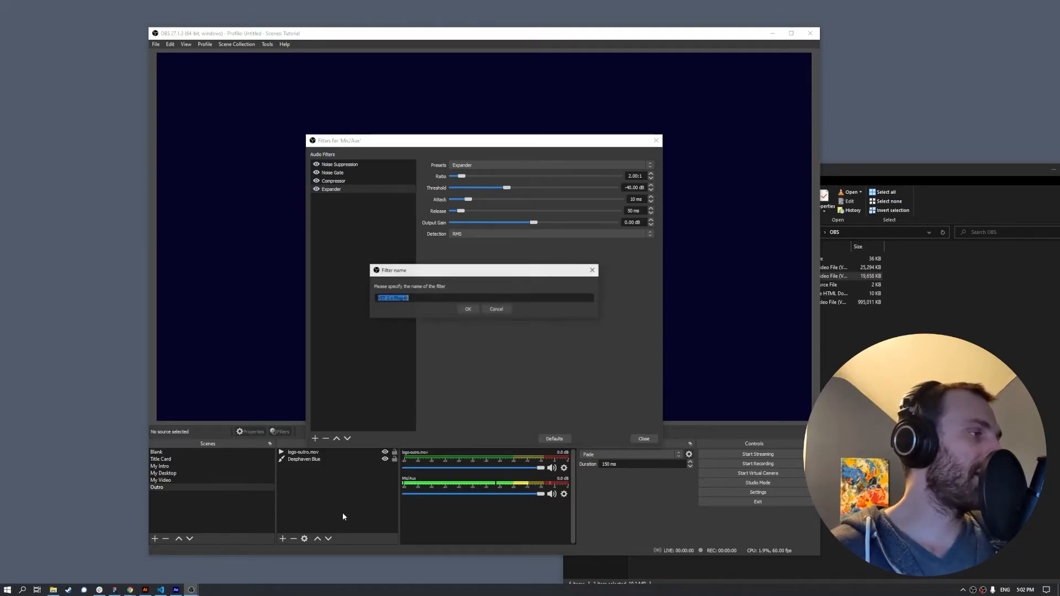
{"action": "left_click", "coordinate": [464, 309]}
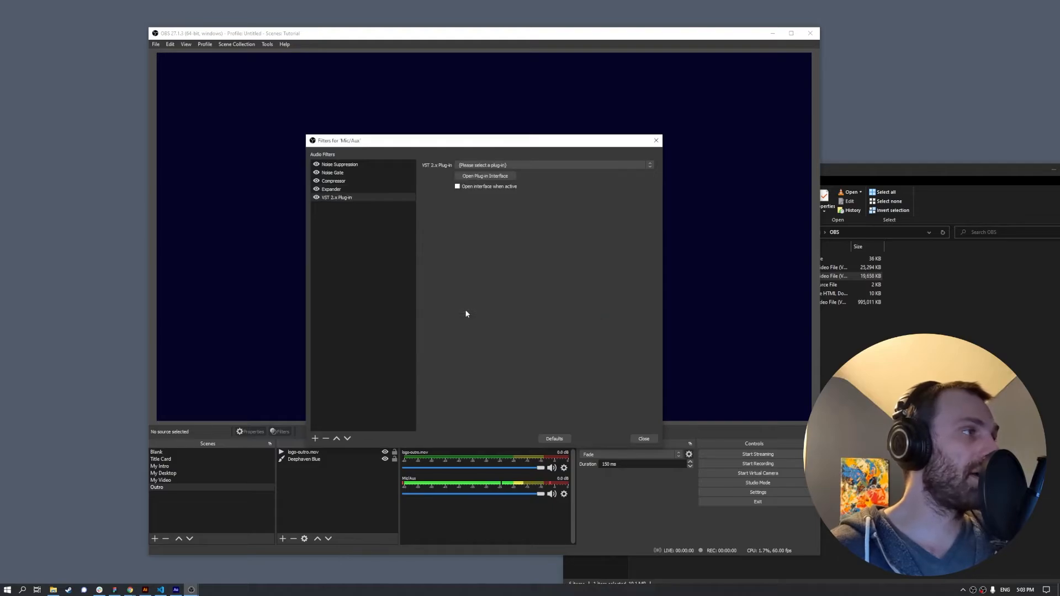
{"action": "left_click", "coordinate": [518, 165]}
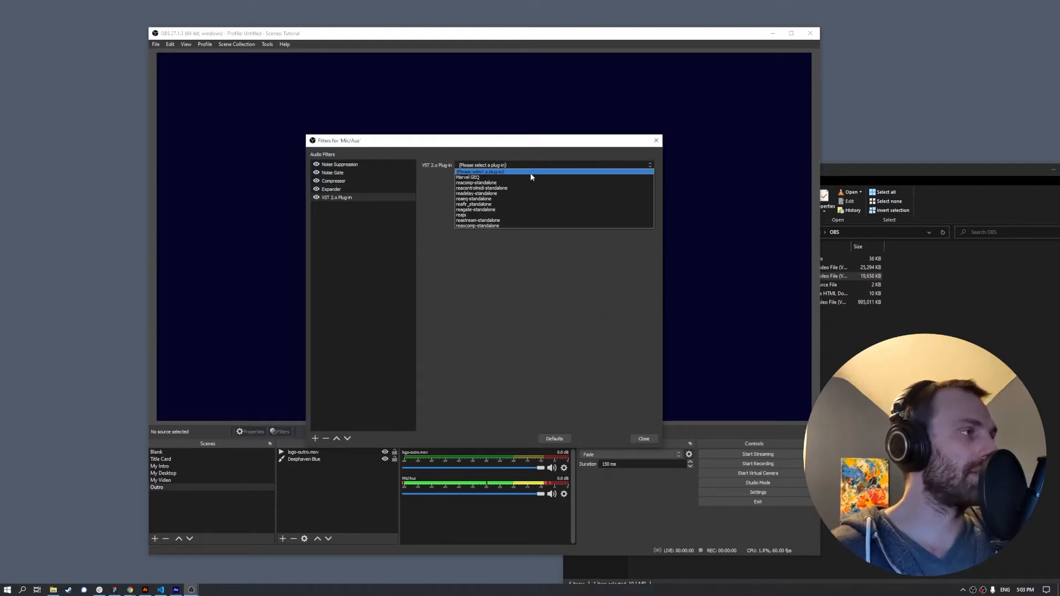
{"action": "left_click", "coordinate": [613, 178]}
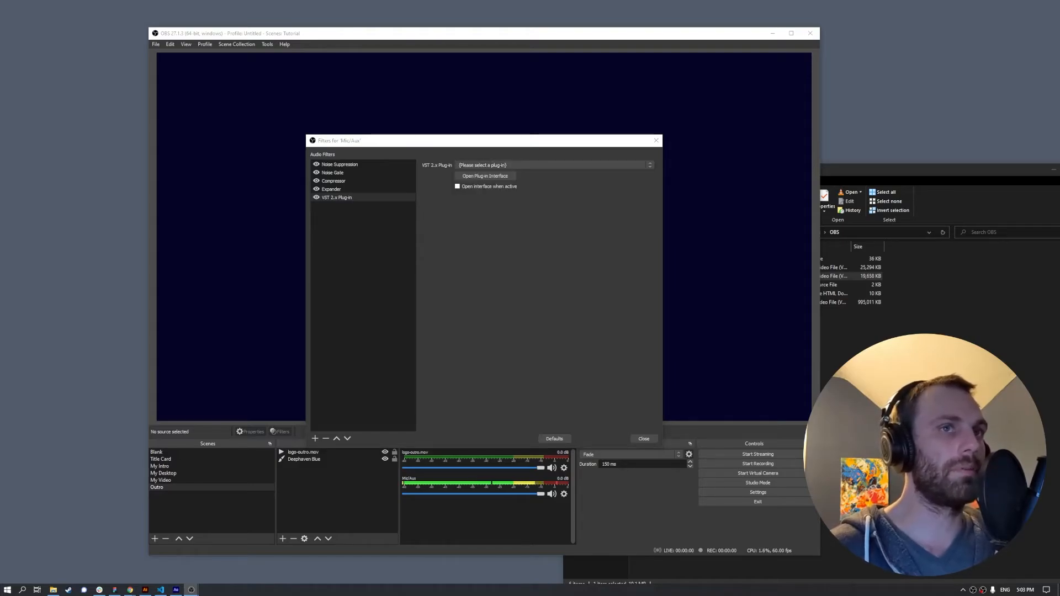
{"action": "left_click", "coordinate": [552, 165]}
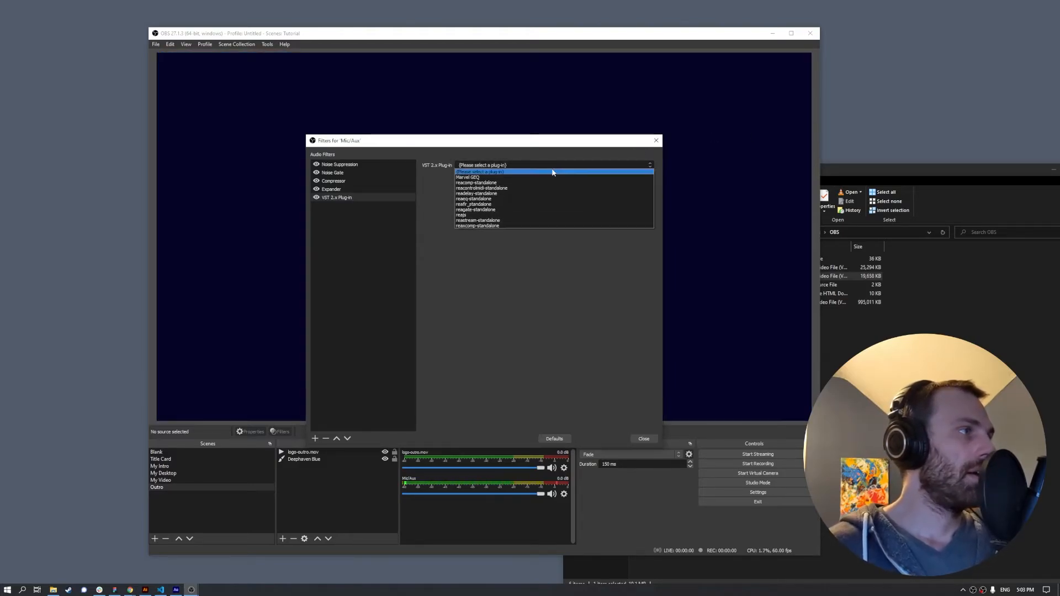
{"action": "left_click", "coordinate": [526, 204]}
- Shape the ReaFir EQ with boosts near 87 Hz (+8.5 dB) and 9.3 kHz (+6.9 dB), then close it
{"action": "left_click", "coordinate": [502, 177]}
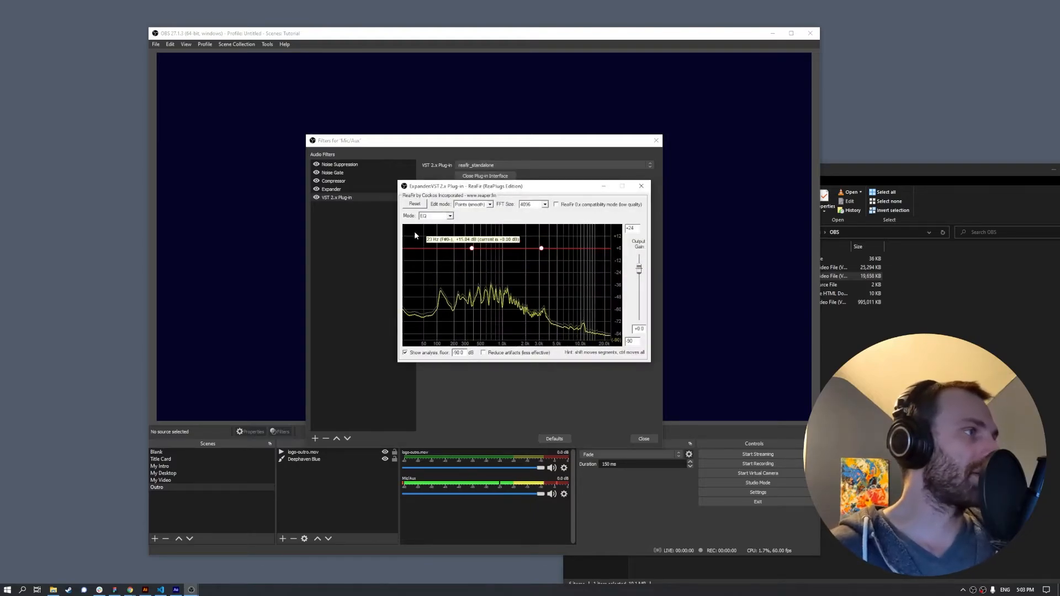
{"action": "mouse_move", "coordinate": [441, 250]}
{"action": "left_mouse_down"}
{"action": "mouse_move", "coordinate": [421, 239]}
{"action": "mouse_move", "coordinate": [435, 238]}
{"action": "left_mouse_up"}
{"action": "left_click_drag", "start_coordinate": [577, 247], "coordinate": [591, 235]}
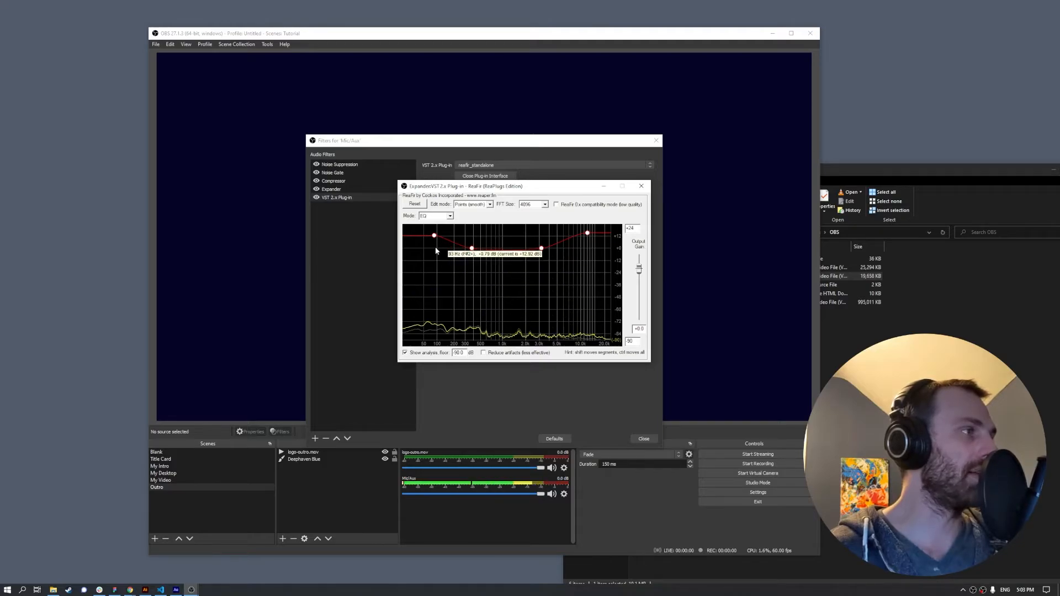
{"action": "left_click_drag", "start_coordinate": [435, 236], "coordinate": [435, 242]}
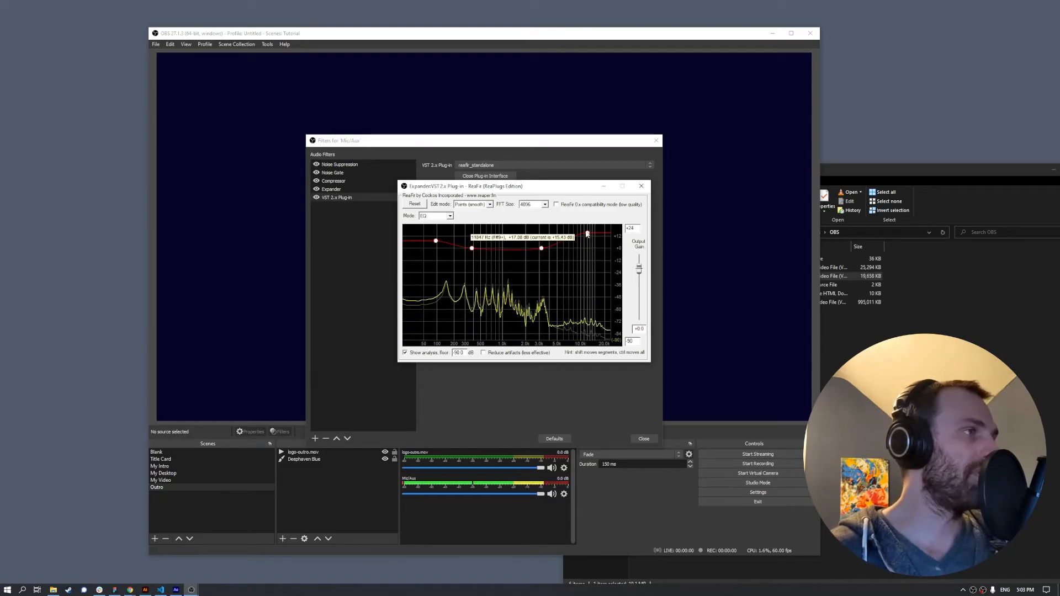
{"action": "left_click_drag", "start_coordinate": [588, 233], "coordinate": [587, 241]}
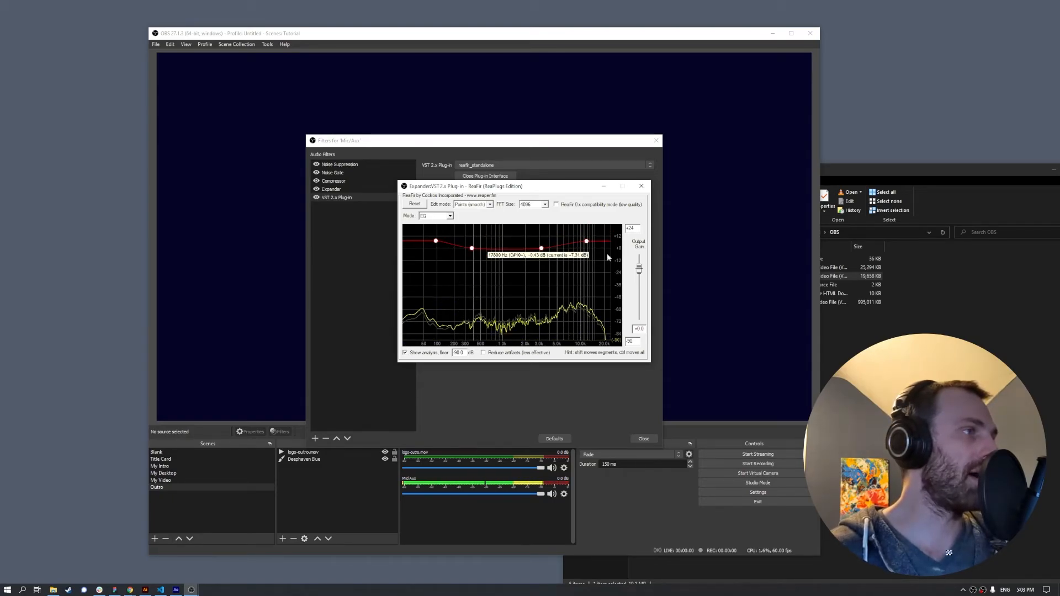
{"action": "mouse_move", "coordinate": [588, 240]}
{"action": "left_mouse_down"}
{"action": "mouse_move", "coordinate": [576, 241]}
{"action": "mouse_move", "coordinate": [594, 242]}
{"action": "left_mouse_up"}
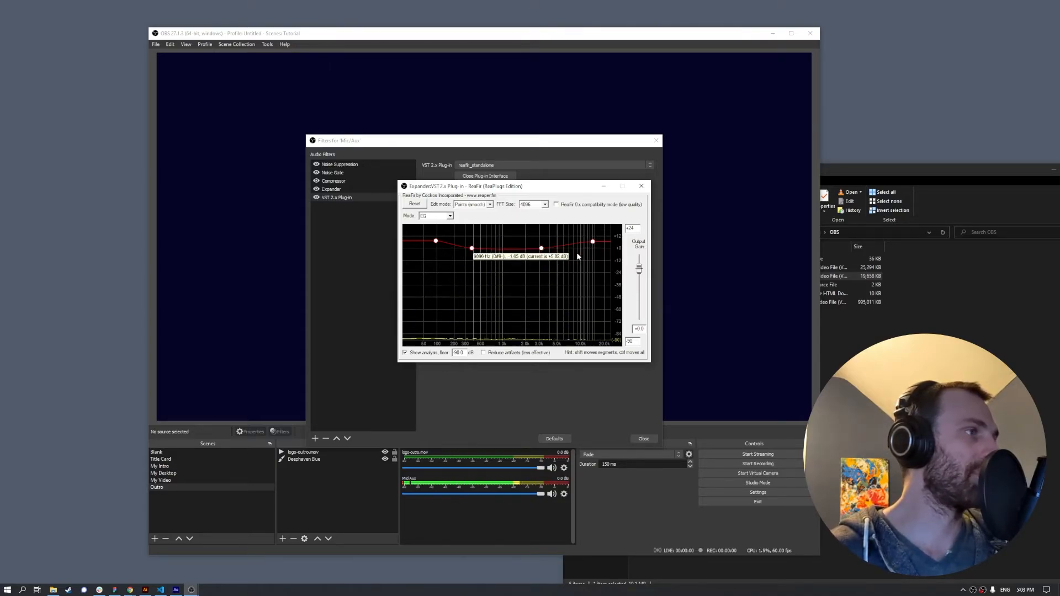
{"action": "left_click", "coordinate": [435, 241]}
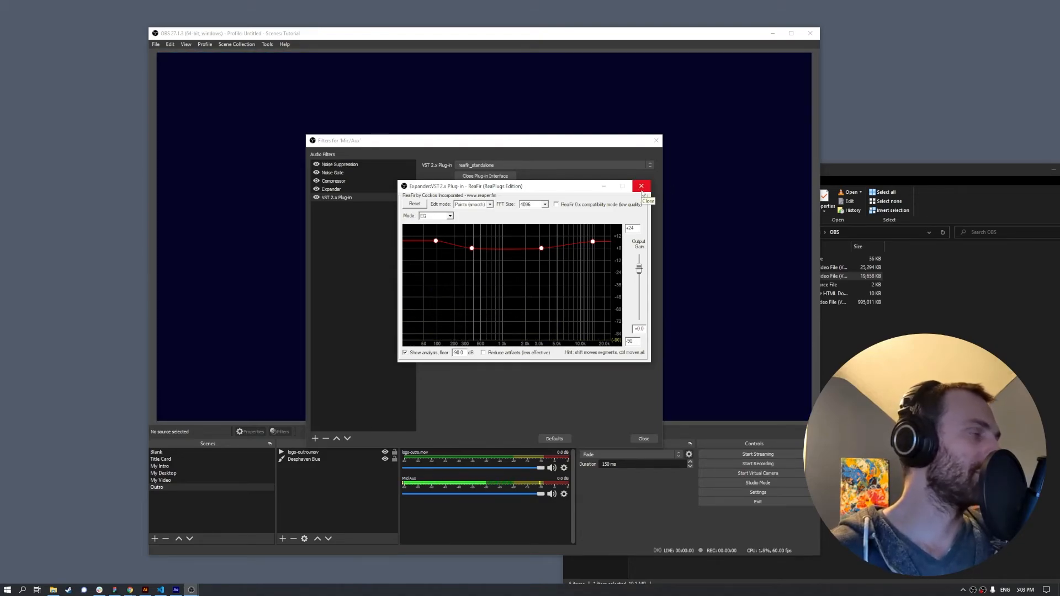
{"action": "left_click", "coordinate": [641, 190]}
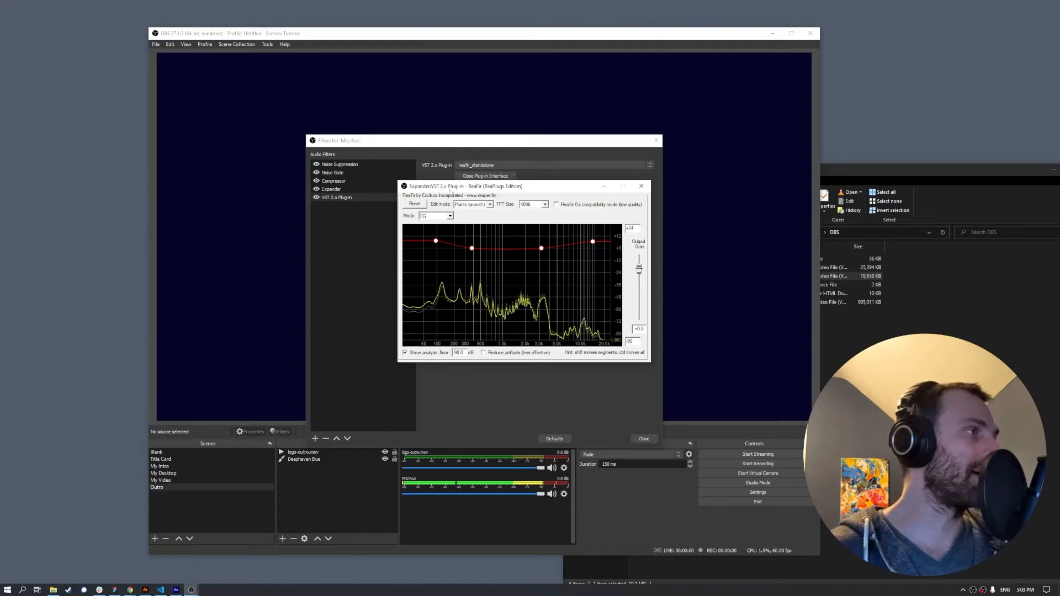
{"action": "left_click", "coordinate": [646, 188]}
{"action": "left_click", "coordinate": [315, 439]}
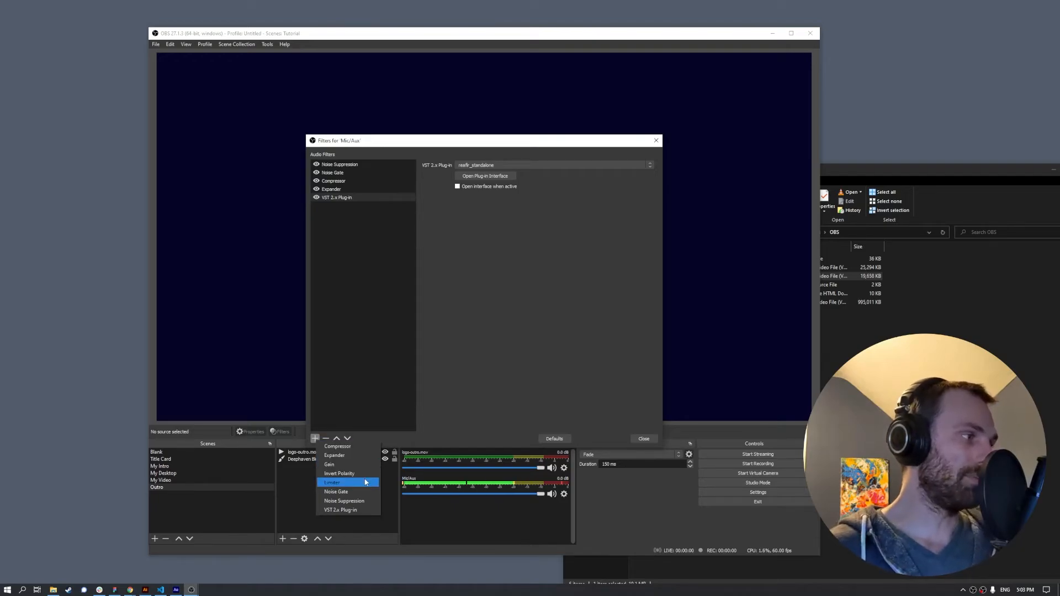
- Add a Gain filter to Mic/Aux with a value of 3
{"action": "left_click", "coordinate": [332, 463]}
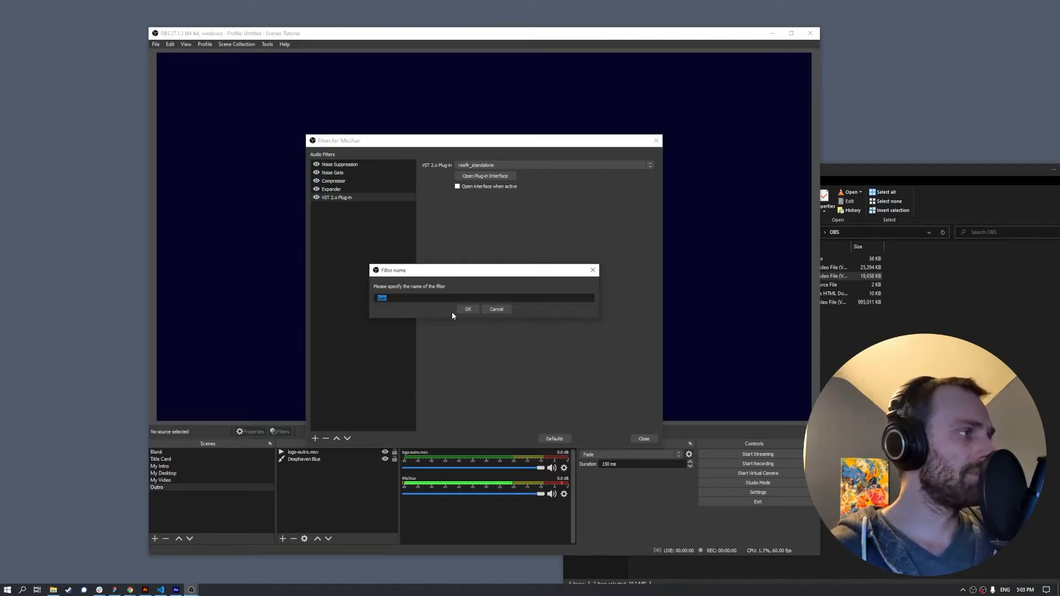
{"action": "left_click", "coordinate": [468, 309]}
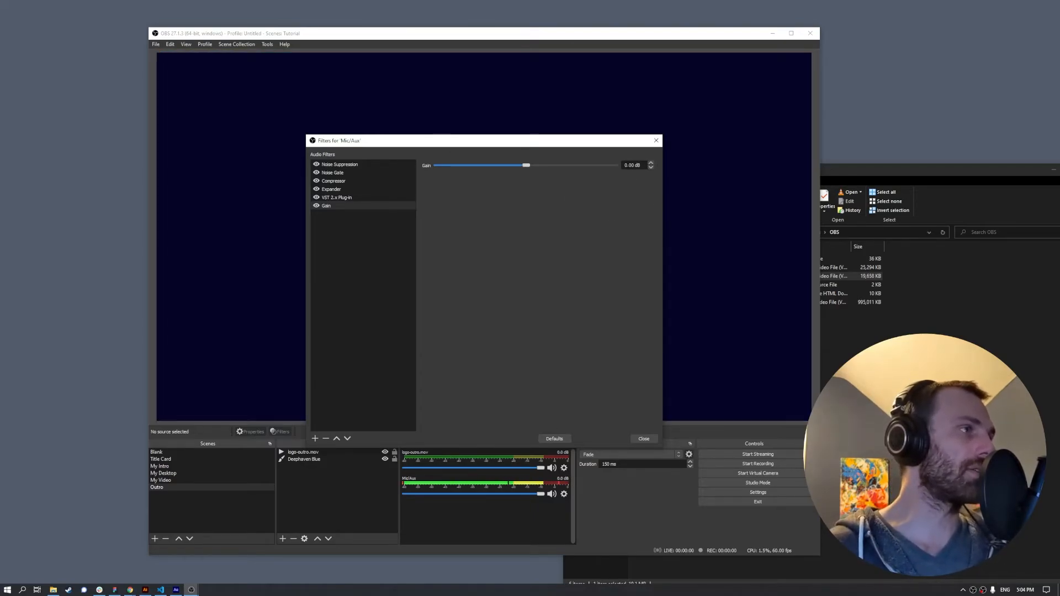
{"action": "type", "text": "3"}
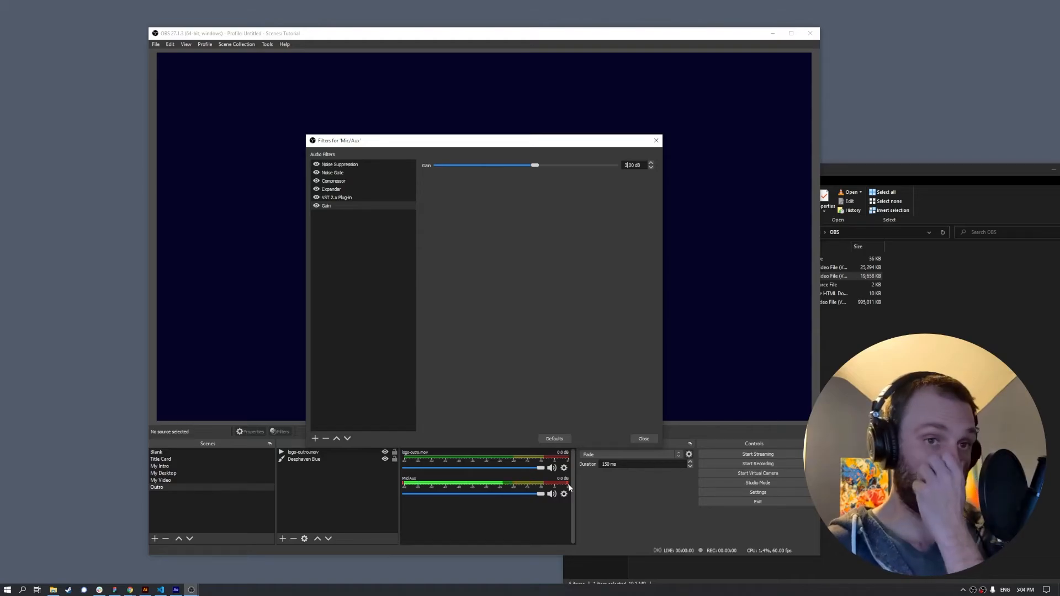
- Add a Limiter filter with 60 ms release after Gain and close the filters window
{"action": "left_click", "coordinate": [315, 438]}
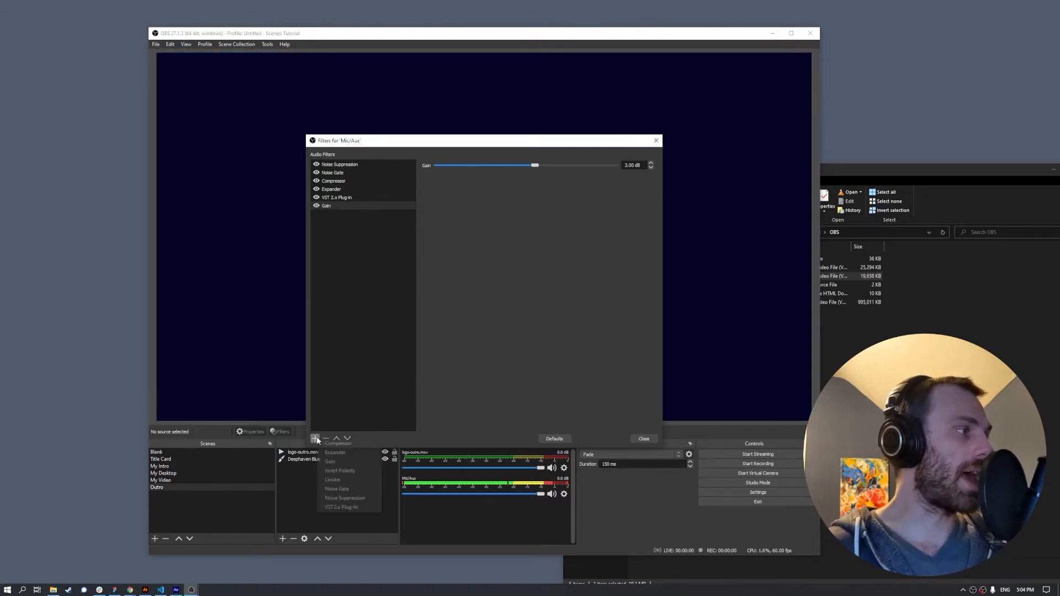
{"action": "left_click", "coordinate": [342, 479]}
{"action": "left_click", "coordinate": [476, 307]}
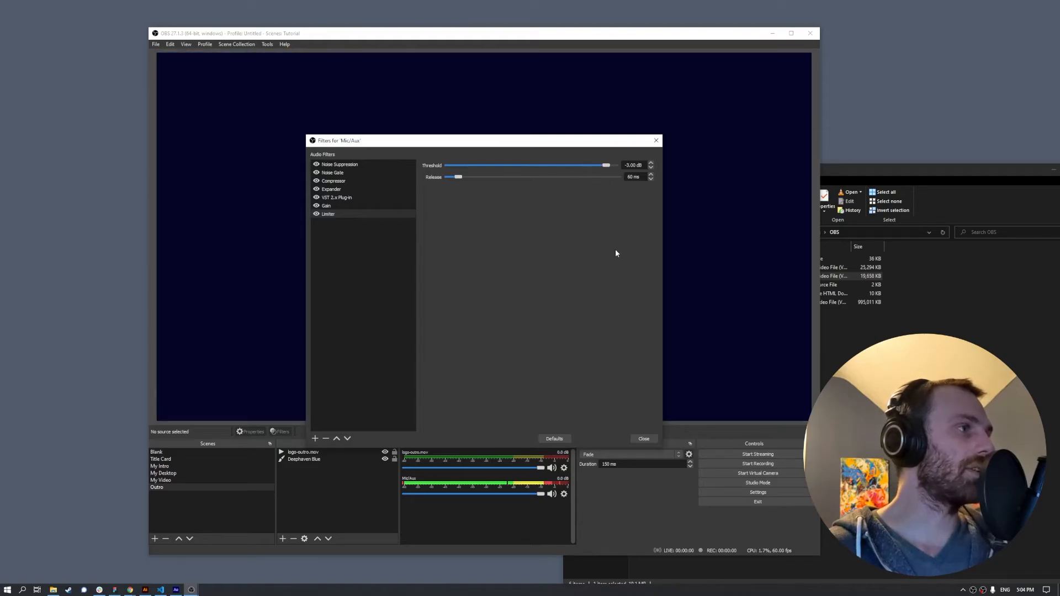
{"action": "left_click", "coordinate": [645, 439]}
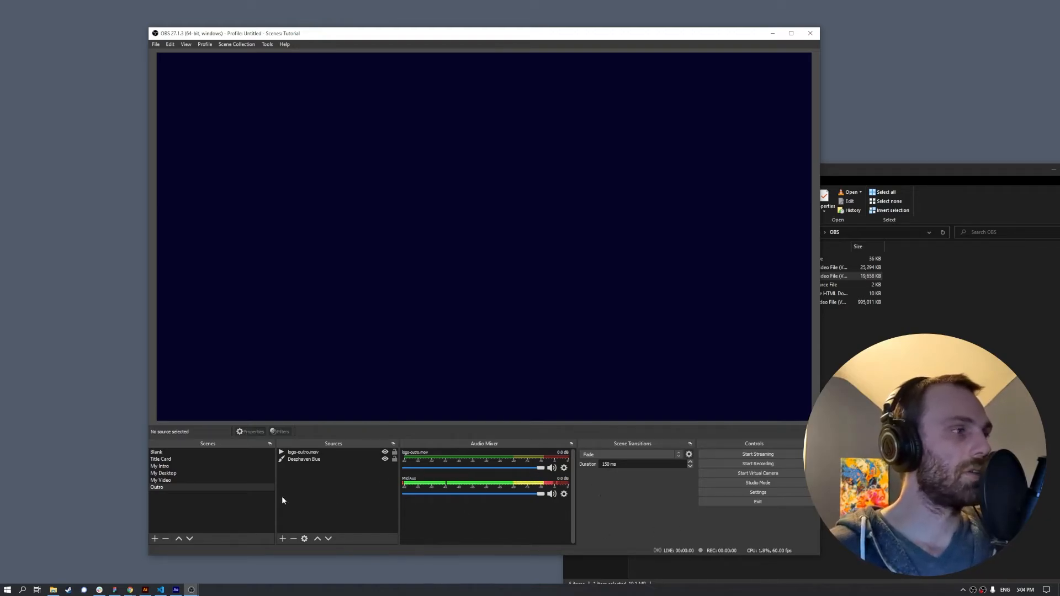
- Switch to the Blank scene and push the File Explorer window off-screen
{"action": "left_click", "coordinate": [178, 452]}
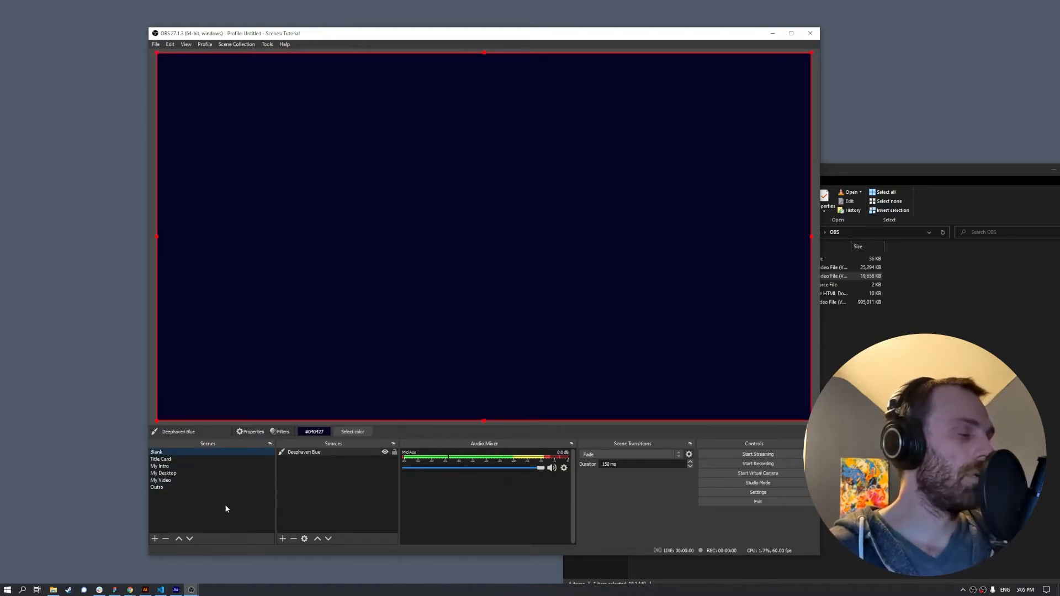
{"action": "left_click_drag", "start_coordinate": [902, 171], "coordinate": [829, 160]}
{"action": "left_click_drag", "start_coordinate": [944, 160], "coordinate": [1059, 160]}
{"action": "left_click", "coordinate": [660, 38]}
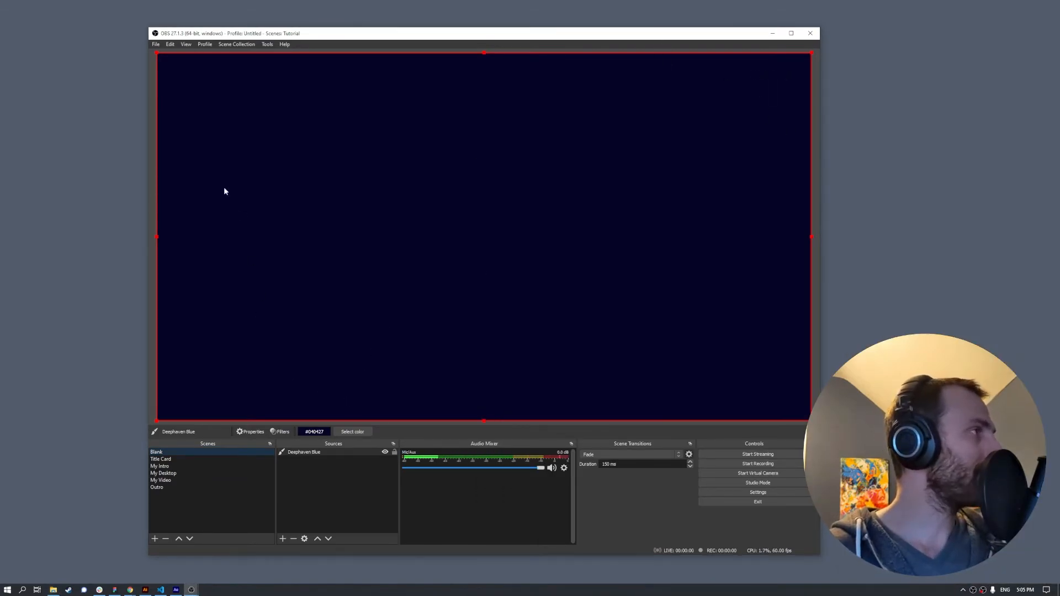
{"action": "left_click", "coordinate": [155, 44]}
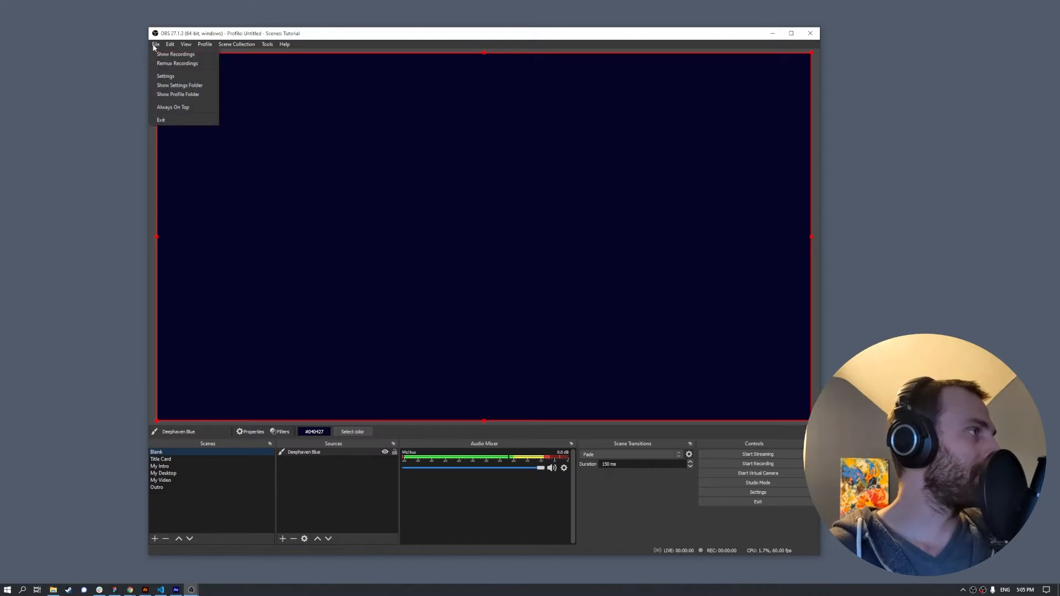
- Assign Ctrl+Shift+F11 as the Title Card scene's switch-to-scene hotkey and apply it
{"action": "left_click", "coordinate": [163, 77]}
{"action": "left_click", "coordinate": [308, 257]}
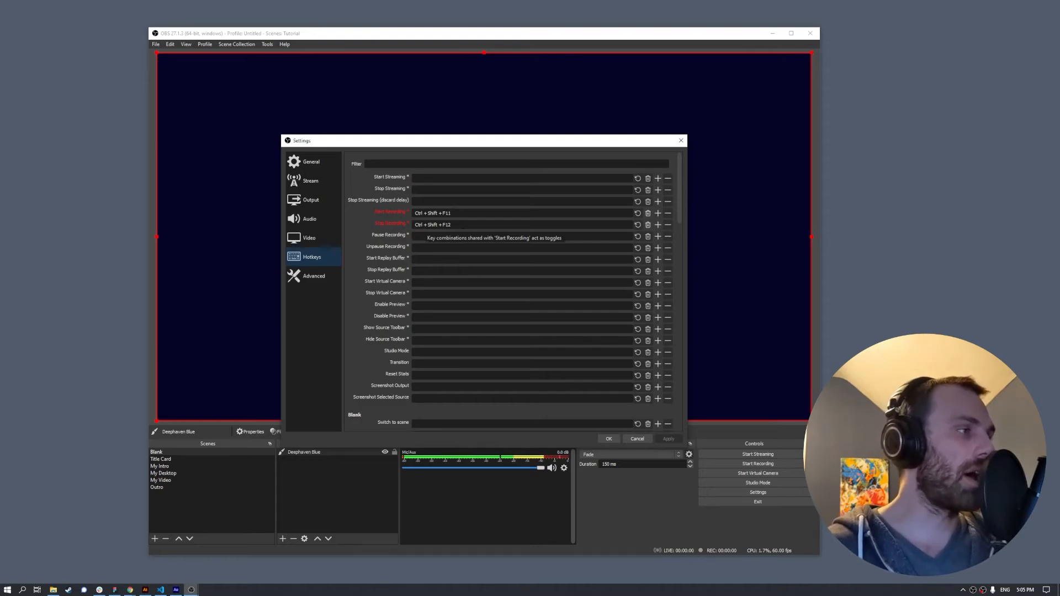
{"action": "left_click_drag", "start_coordinate": [679, 198], "coordinate": [687, 249]}
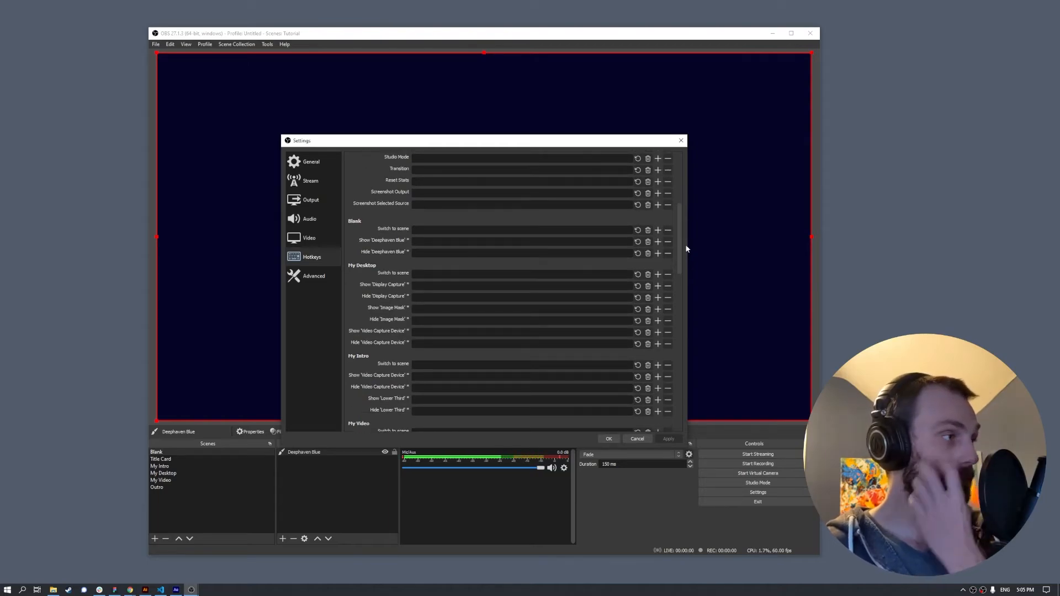
{"action": "left_click_drag", "start_coordinate": [687, 249], "coordinate": [678, 246]}
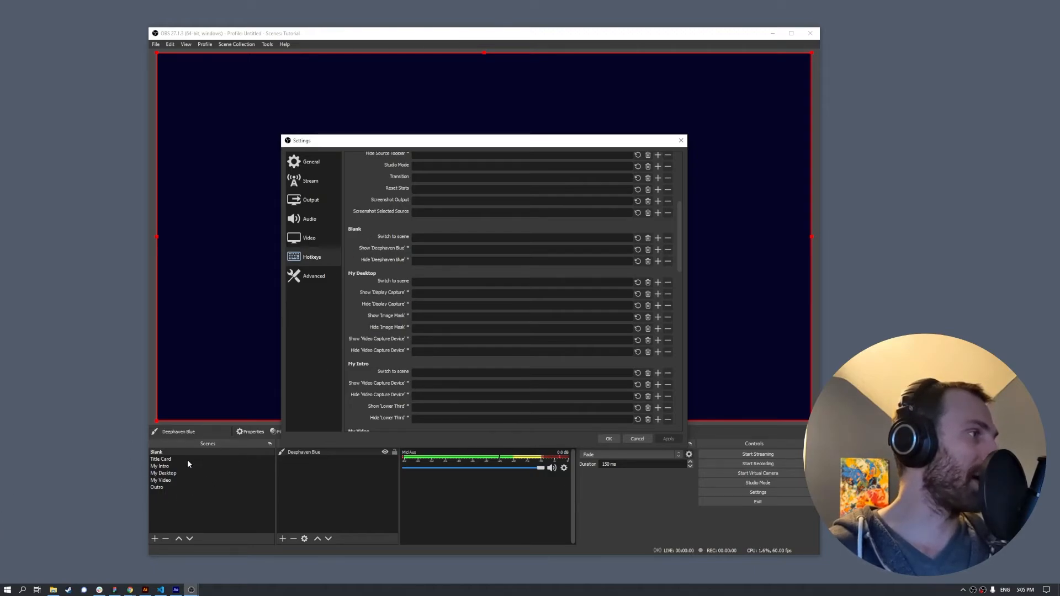
{"action": "scroll", "coordinate": [382, 316], "scroll_direction": "down", "scroll_amount": 5}
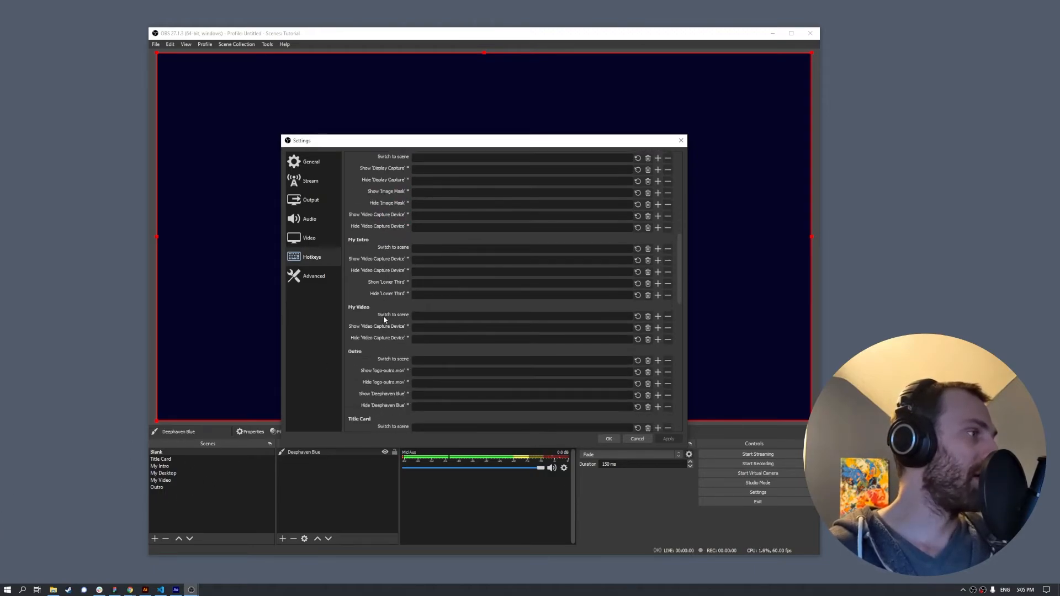
{"action": "scroll", "coordinate": [422, 312], "scroll_direction": "down", "scroll_amount": 2}
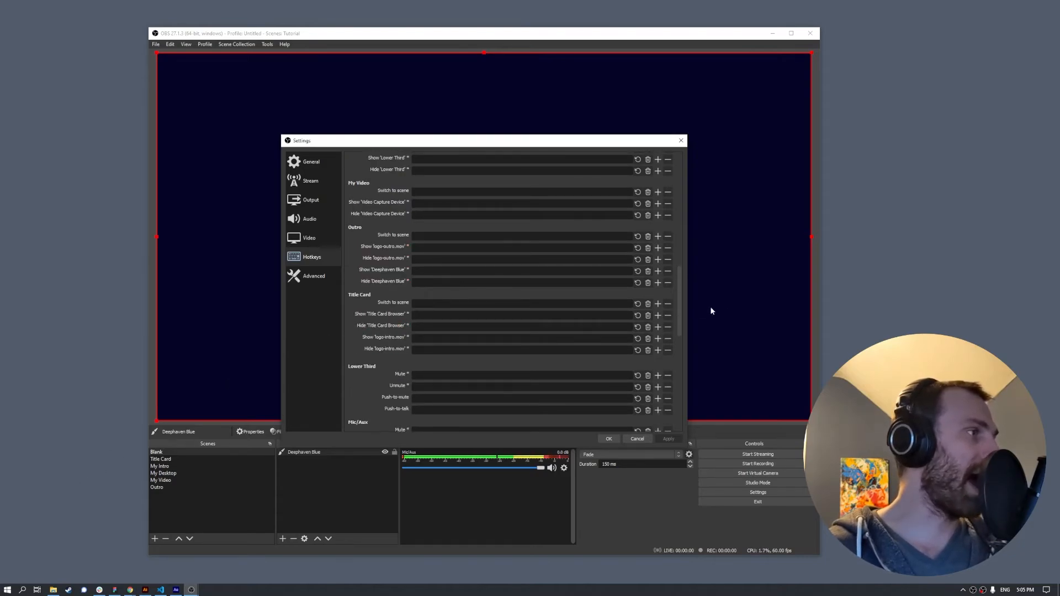
{"action": "key", "text": "ctrl"}
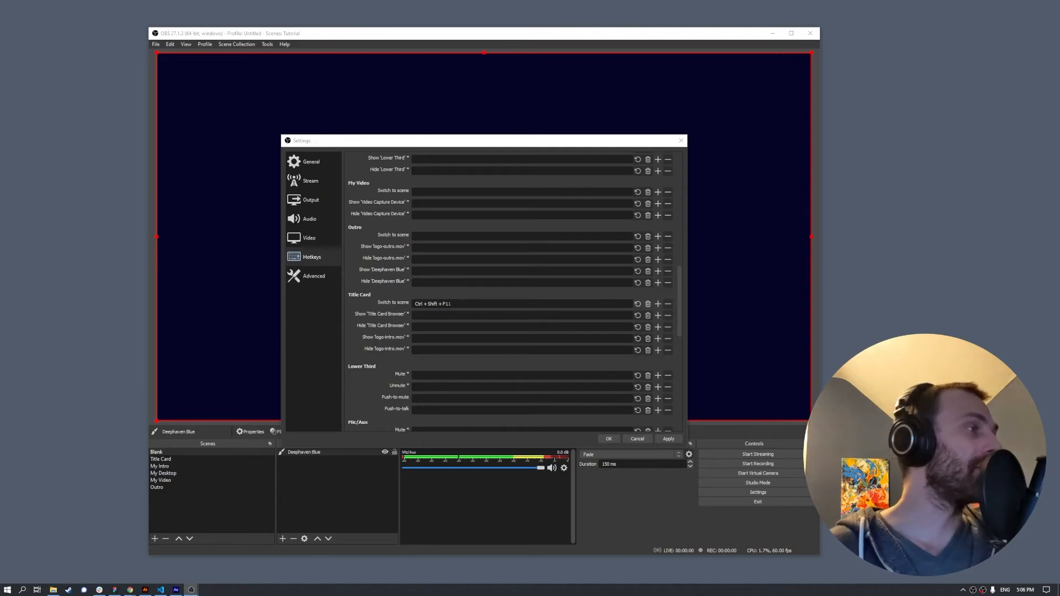
{"action": "scroll", "coordinate": [405, 221], "scroll_direction": "up", "scroll_amount": 15}
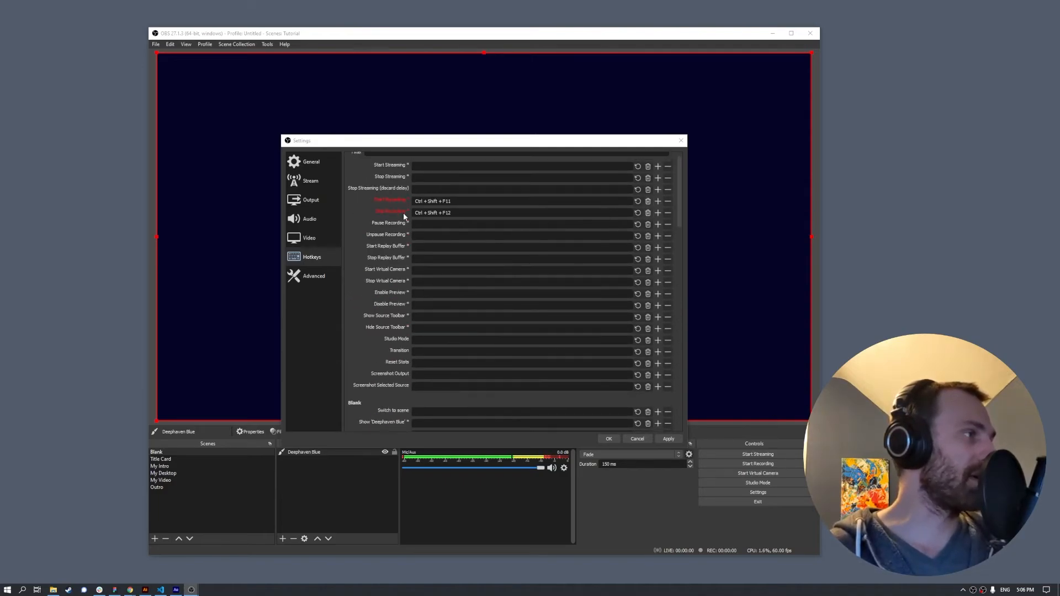
{"action": "scroll", "coordinate": [505, 315], "scroll_direction": "down", "scroll_amount": 15}
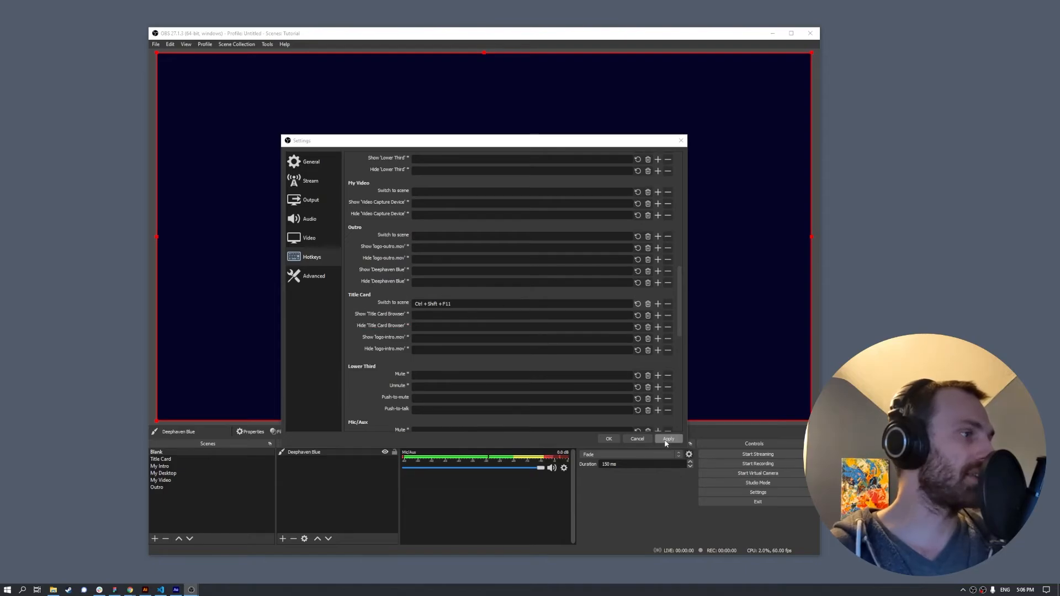
{"action": "left_click", "coordinate": [606, 438]}
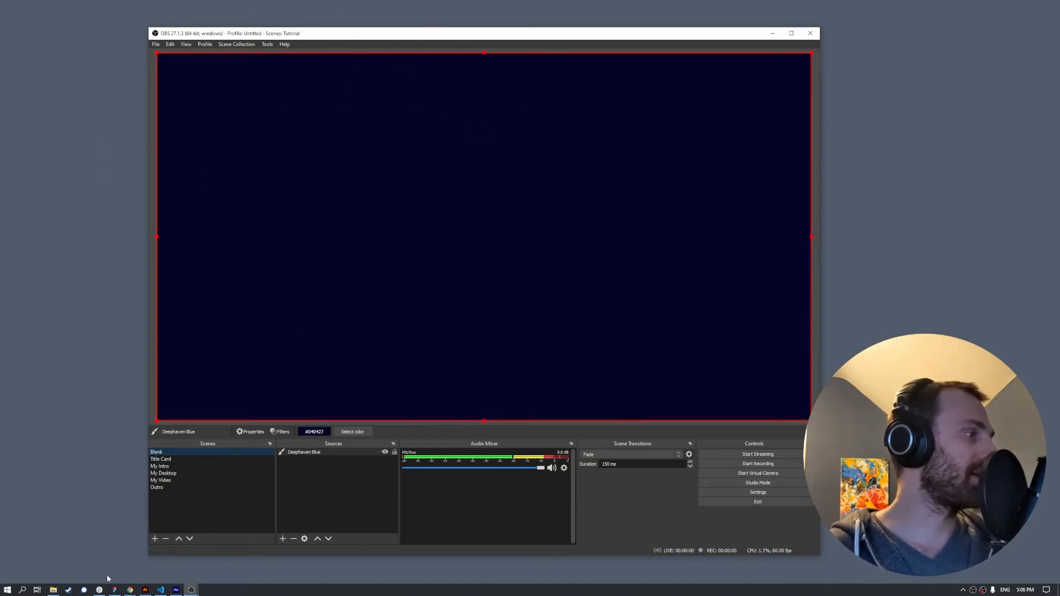
- Bring the Chrome window showing the Deephaven login page over OBS
{"action": "key", "text": "alt+Tab"}
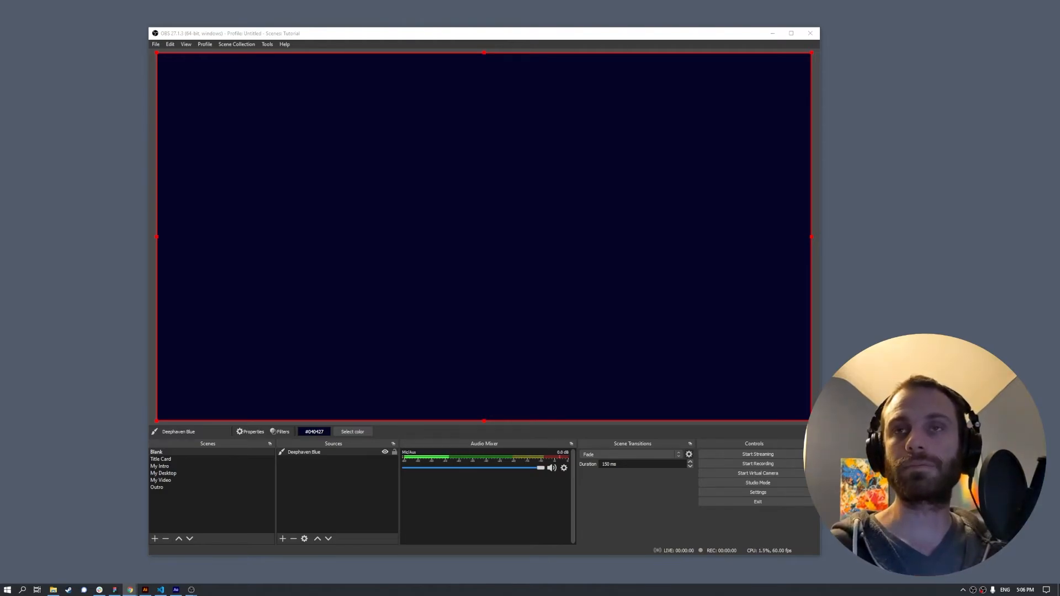
{"action": "left_click_drag", "start_coordinate": [0, 232], "coordinate": [384, 34]}
{"action": "left_click_drag", "start_coordinate": [534, 31], "coordinate": [545, 35]}
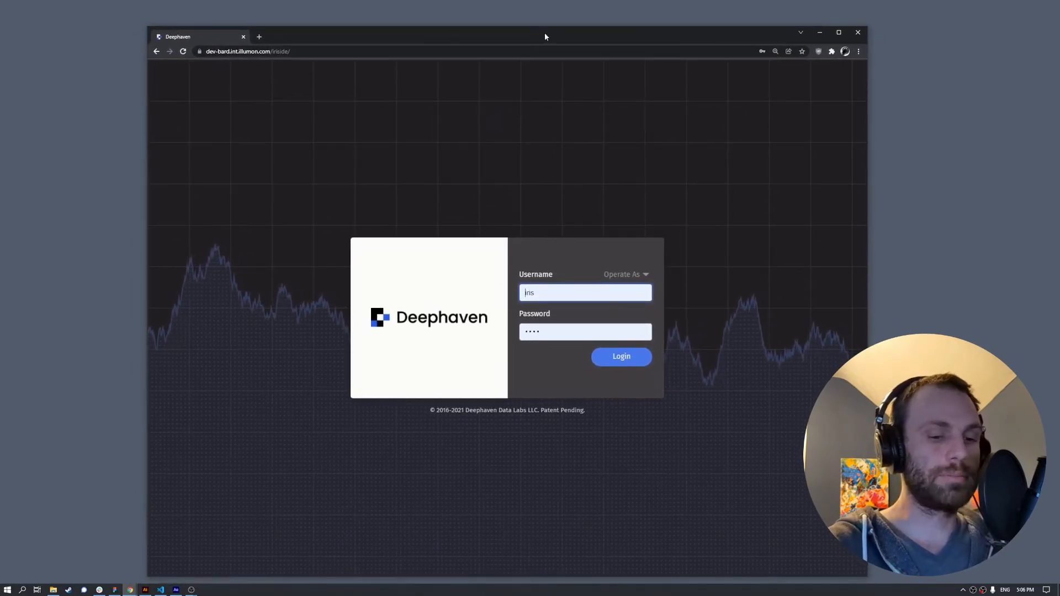
- View the login page full screen, toggling zoom between 100% and 125%, then move Chrome aside
{"action": "key", "text": "F11"}
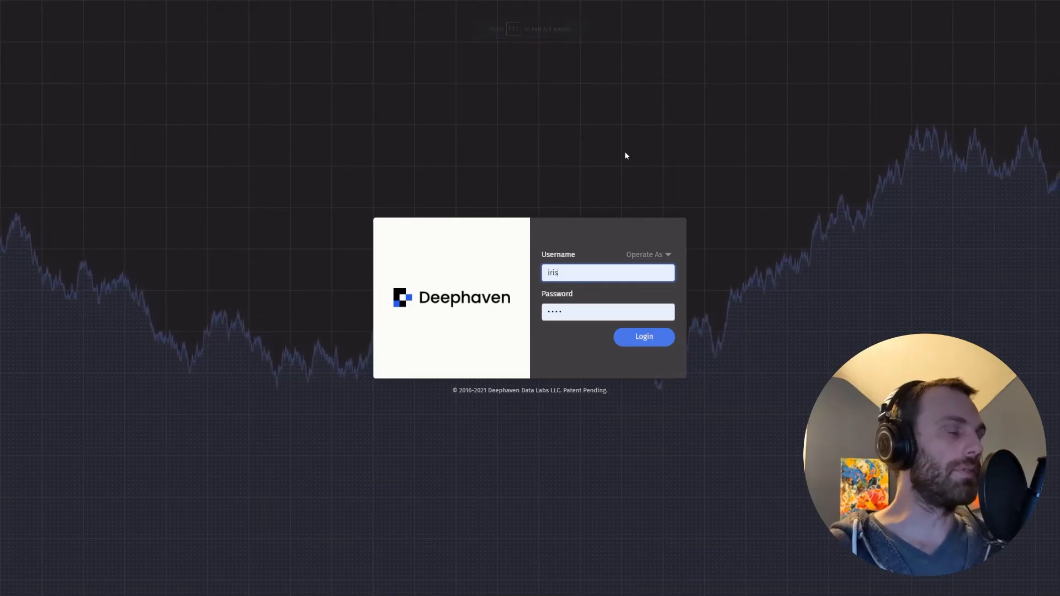
{"action": "key", "text": "ctrl+0"}
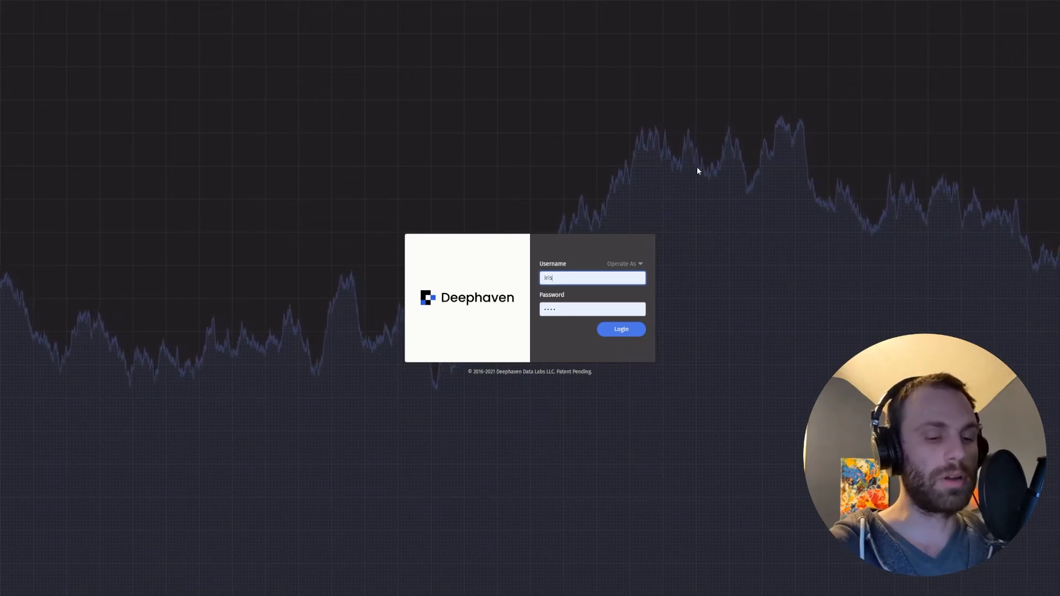
{"action": "key", "text": "ctrl+plus"}
{"action": "key", "text": "ctrl+plus"}
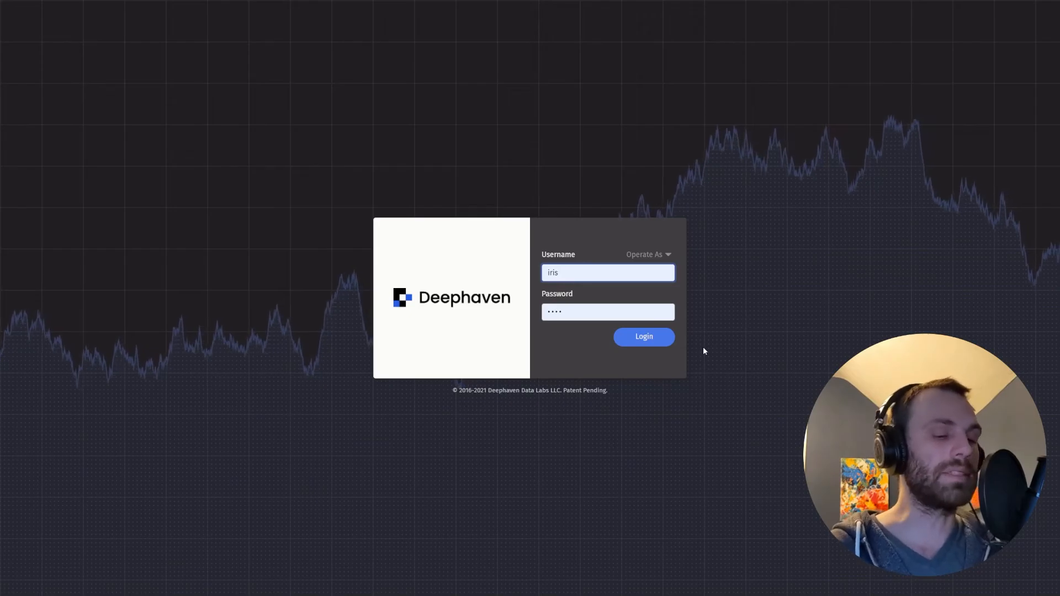
{"action": "key", "text": "ctrl+0"}
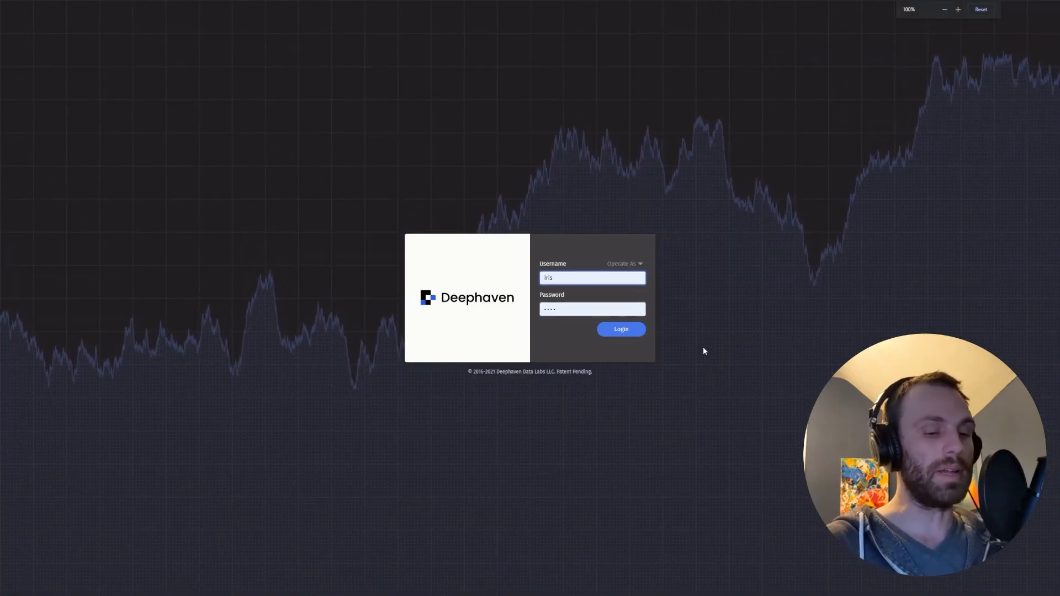
{"action": "key", "text": "ctrl+plus"}
{"action": "key", "text": "ctrl+plus"}
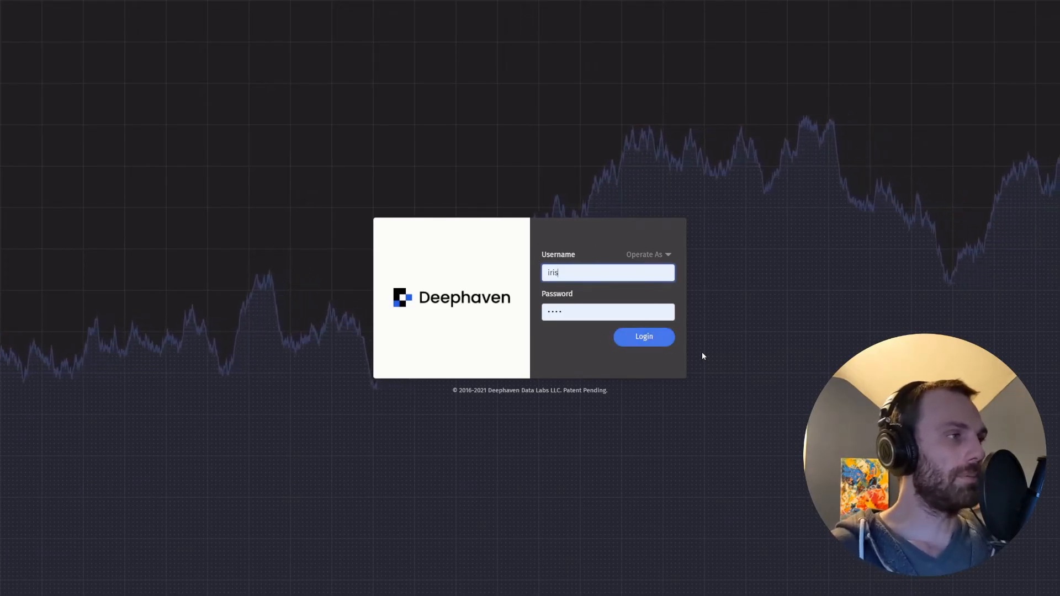
{"action": "left_click", "coordinate": [760, 342]}
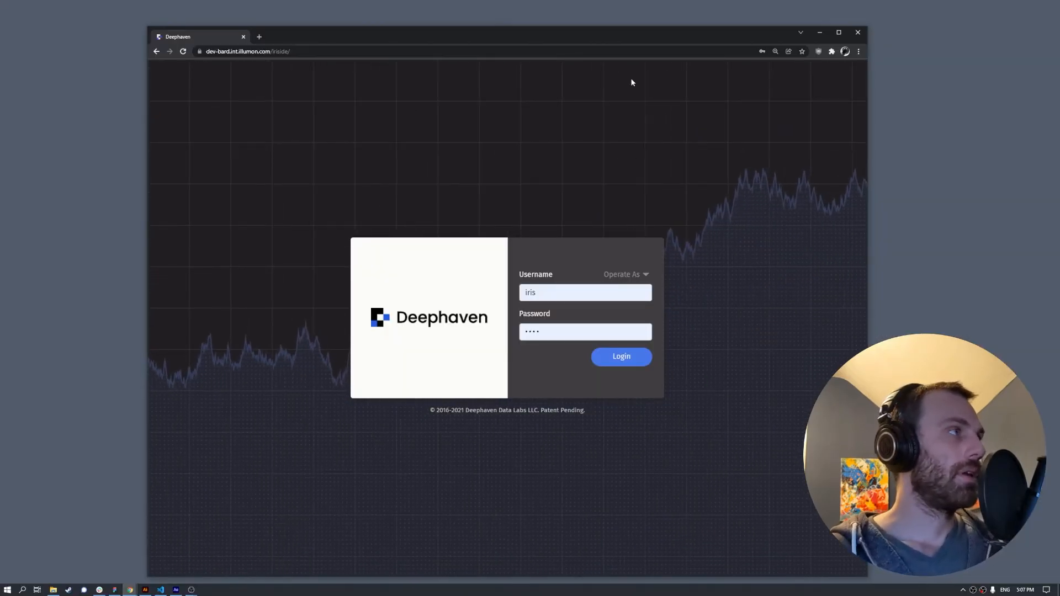
{"action": "left_click_drag", "start_coordinate": [597, 33], "coordinate": [1059, 221]}
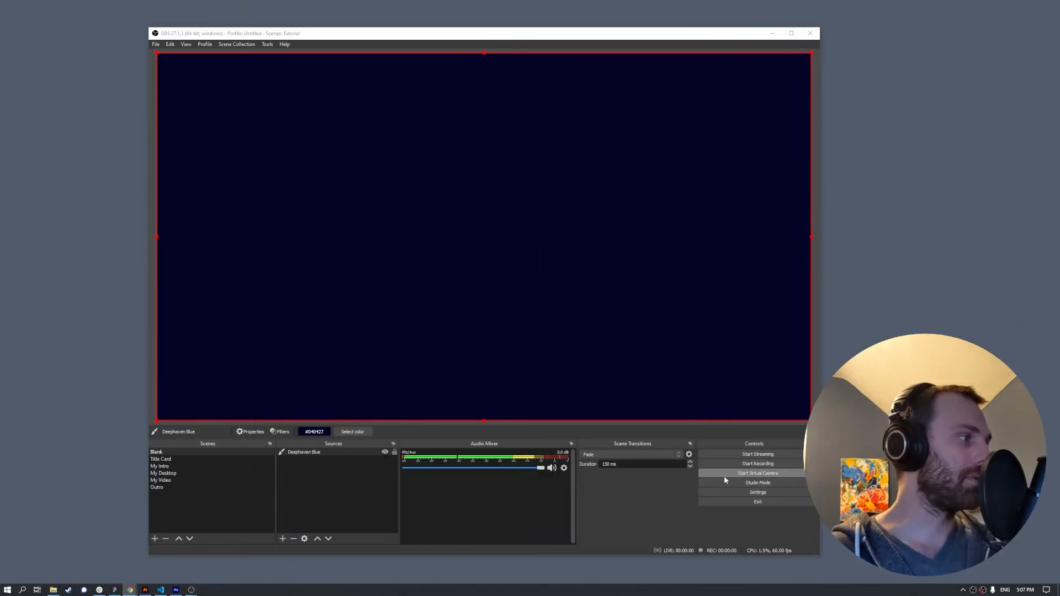
- Show the Title Card scene and check the intro video's audio options
{"action": "left_click", "coordinate": [175, 460]}
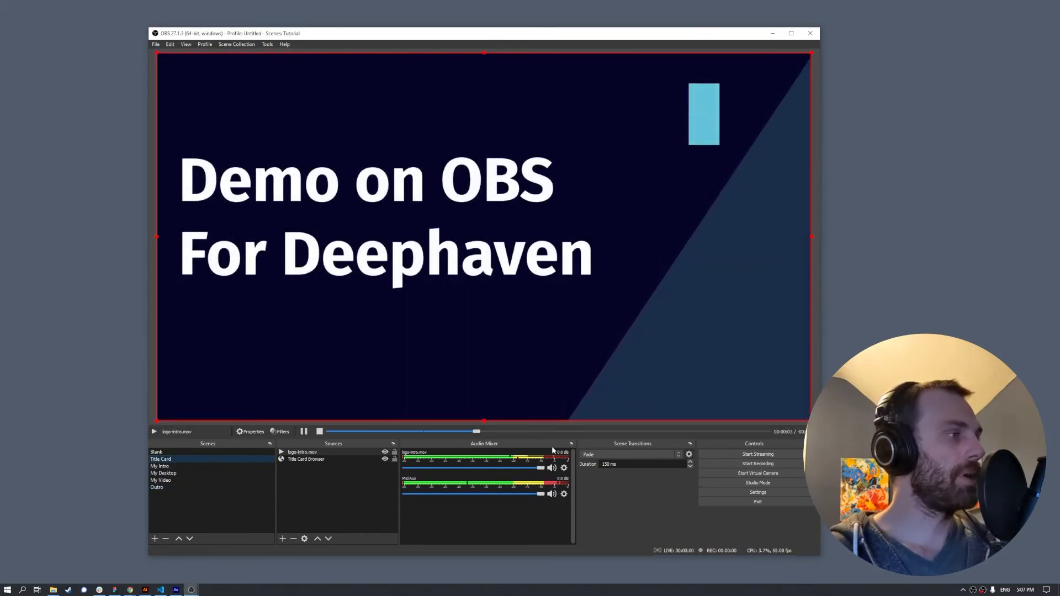
{"action": "left_click", "coordinate": [564, 469]}
{"action": "left_click", "coordinate": [438, 534]}
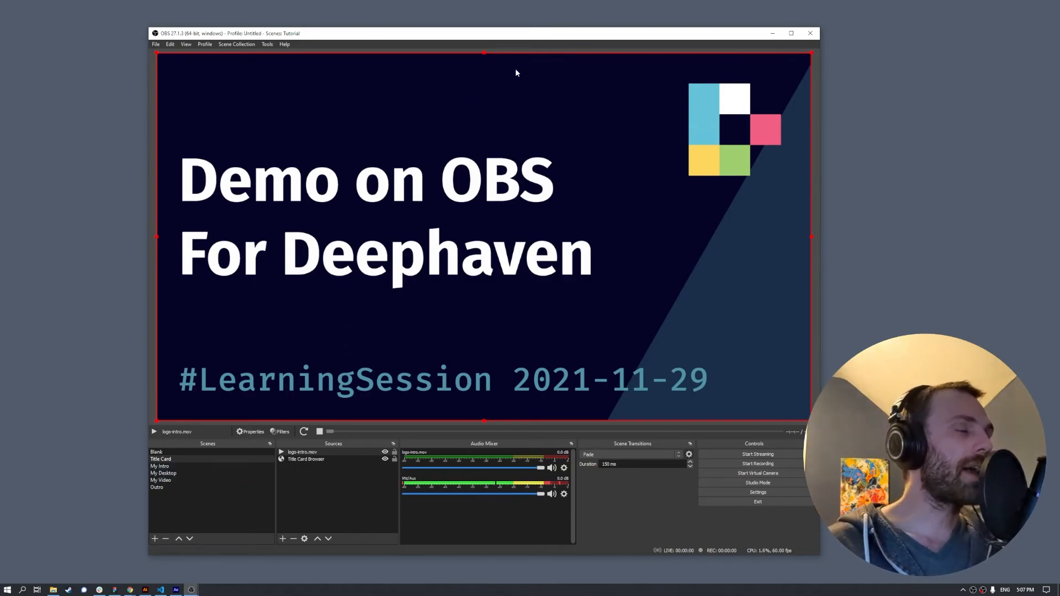
- Cycle through My Intro, Title Card, My Desktop and My Video, ending on the Blank scene
{"action": "left_click", "coordinate": [162, 467]}
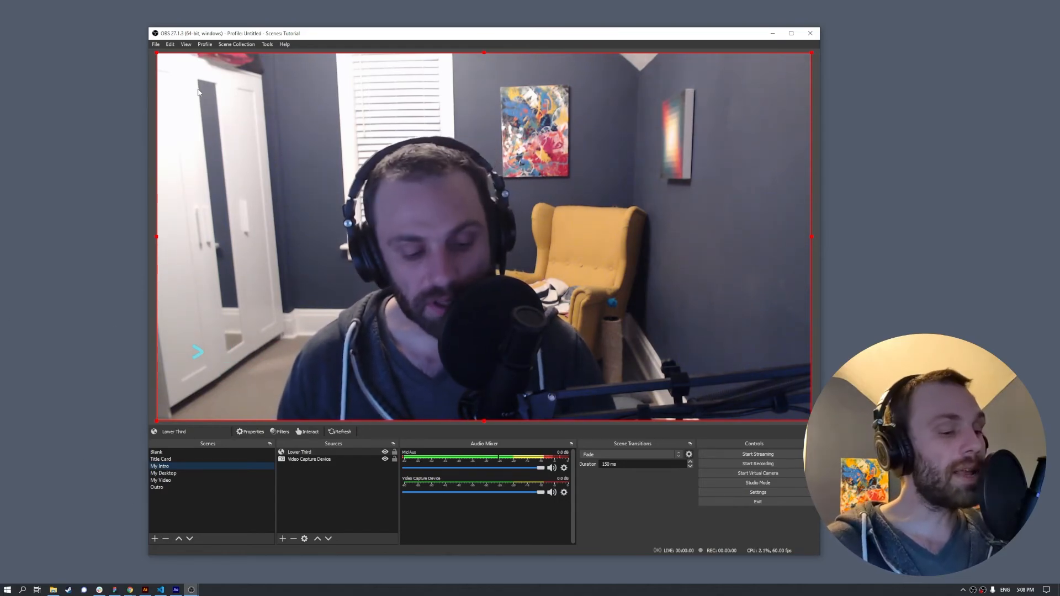
{"action": "left_click", "coordinate": [169, 459]}
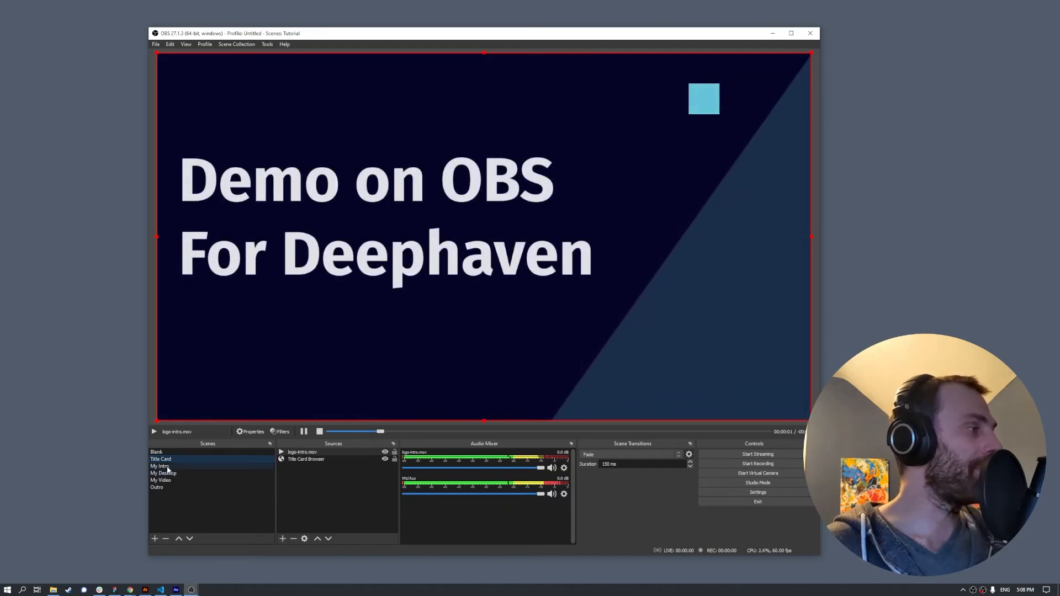
{"action": "left_click", "coordinate": [169, 467]}
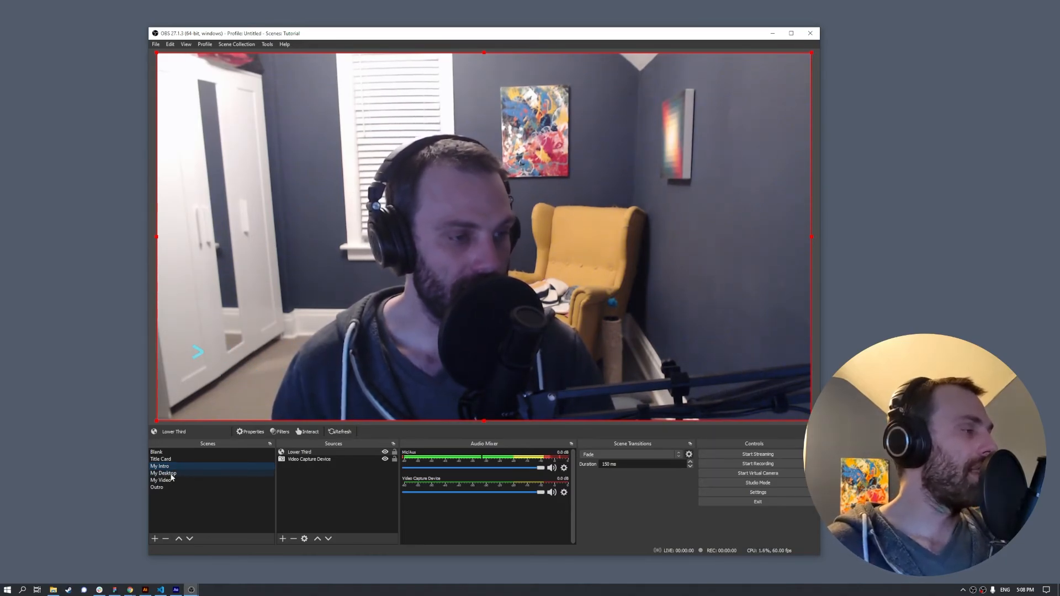
{"action": "left_click", "coordinate": [171, 474]}
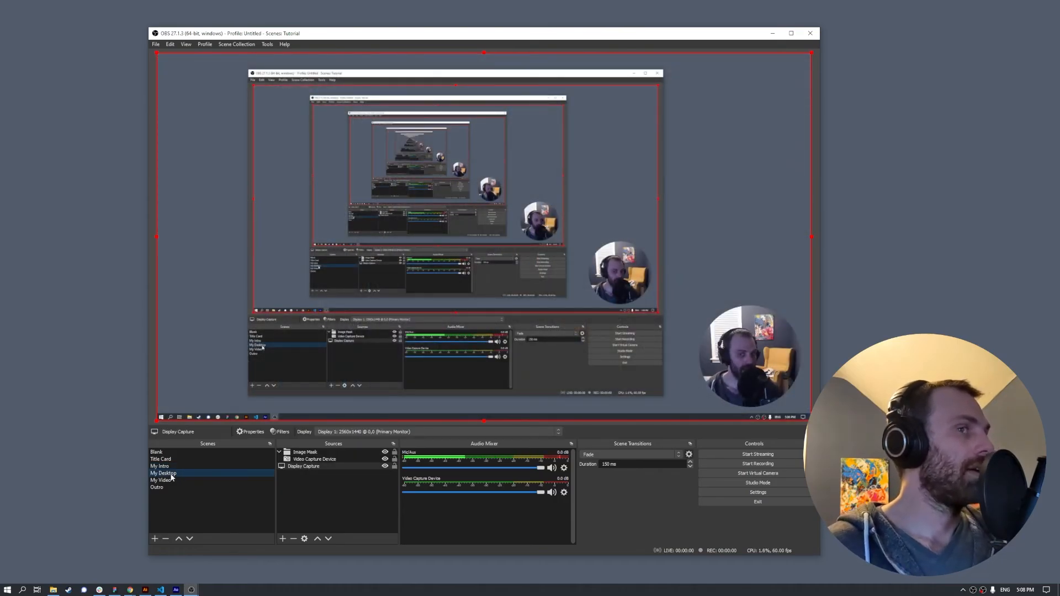
{"action": "left_click", "coordinate": [170, 480]}
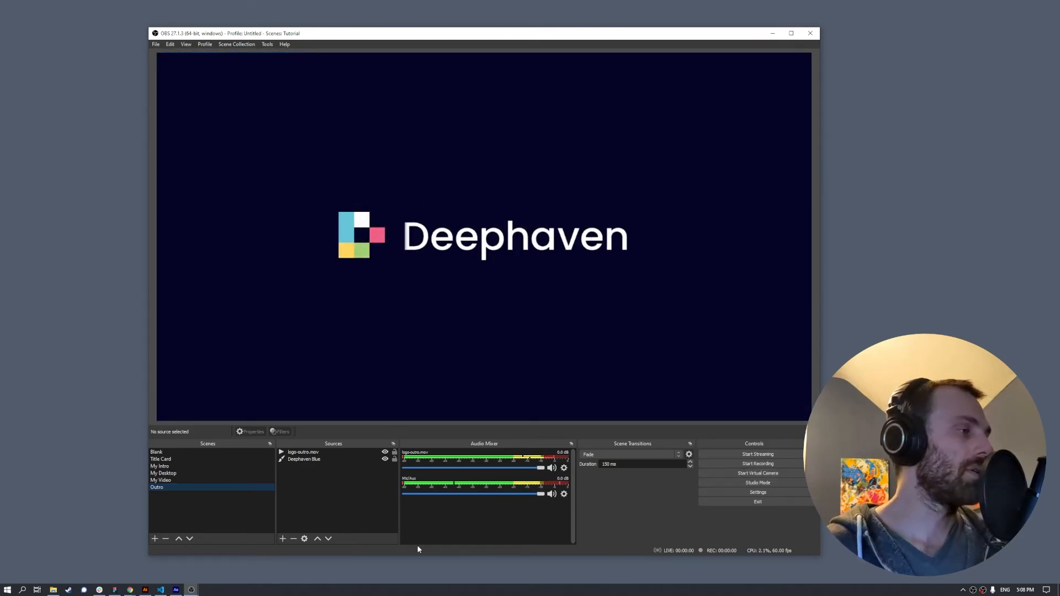
{"action": "left_click", "coordinate": [160, 451]}
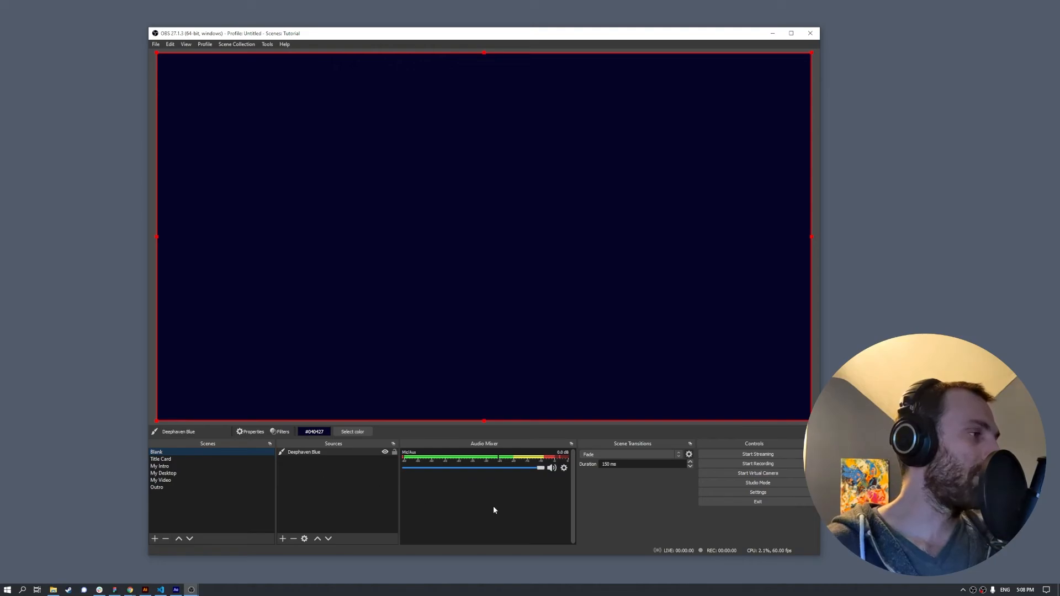
- Record while switching Title Card, My Intro, My Desktop, My Video, Outro, then stop recording
{"action": "left_click", "coordinate": [771, 464]}
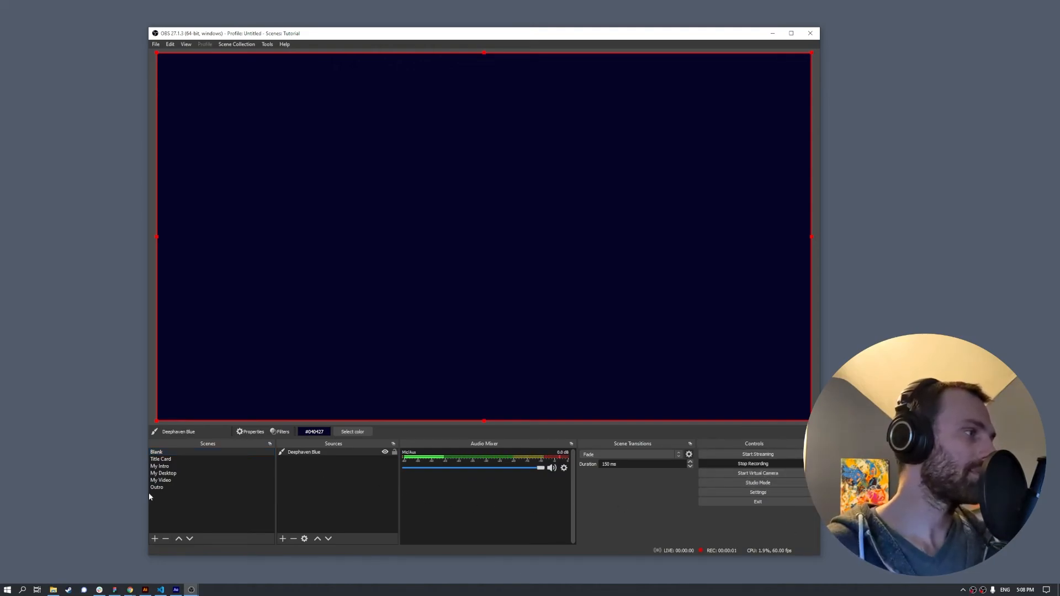
{"action": "left_click", "coordinate": [160, 459]}
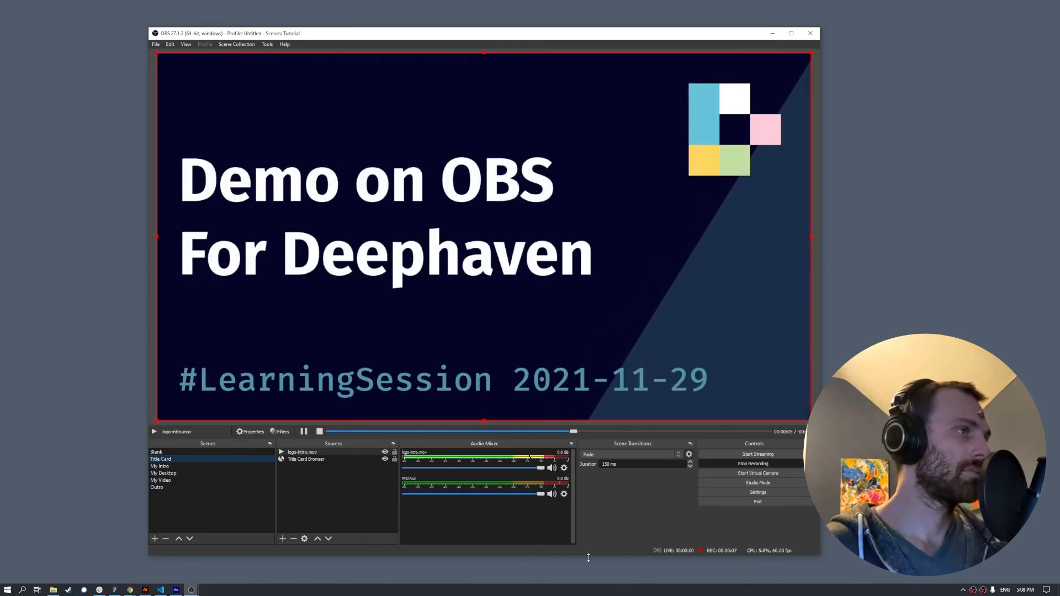
{"action": "left_click", "coordinate": [168, 468]}
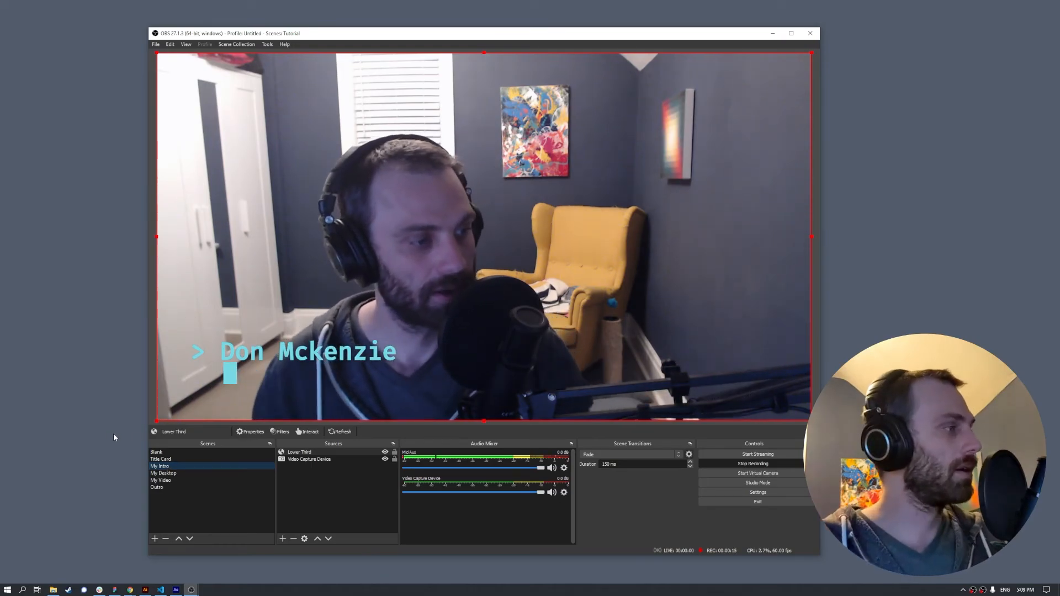
{"action": "left_click", "coordinate": [165, 474]}
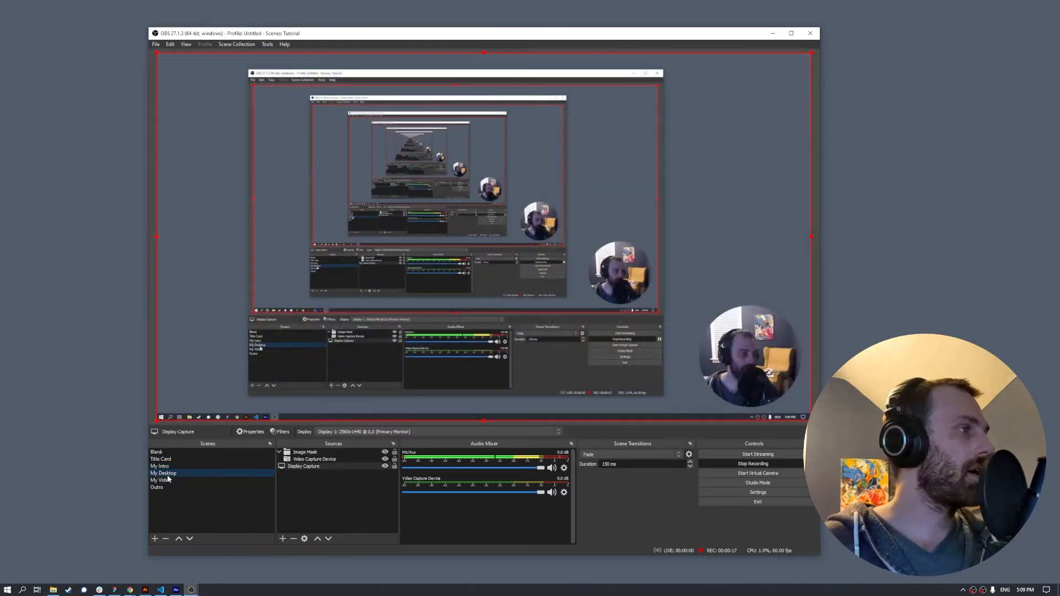
{"action": "left_click", "coordinate": [178, 481]}
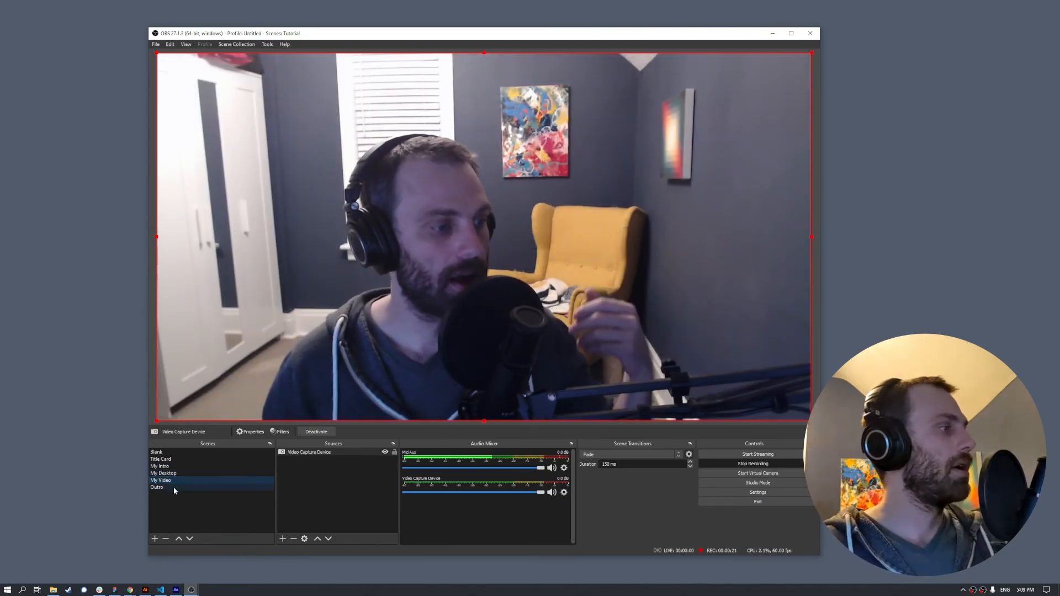
{"action": "left_click", "coordinate": [174, 489]}
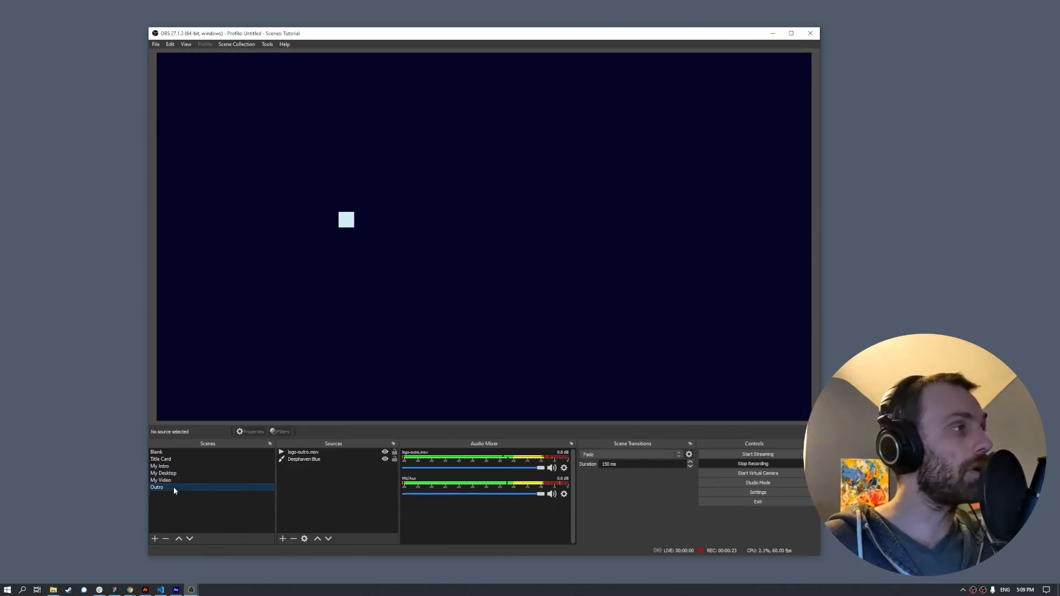
{"action": "left_click", "coordinate": [753, 464]}
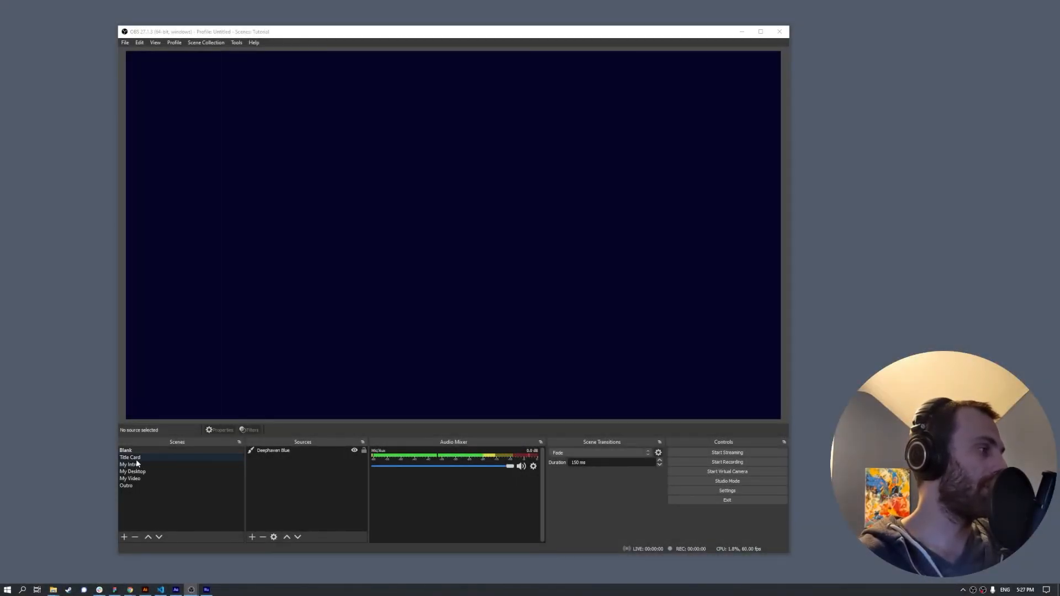
- Reconfirm the Title Card Browser source's properties, then select the webcam circle in My Desktop
{"action": "left_click", "coordinate": [131, 458]}
{"action": "left_click", "coordinate": [271, 458]}
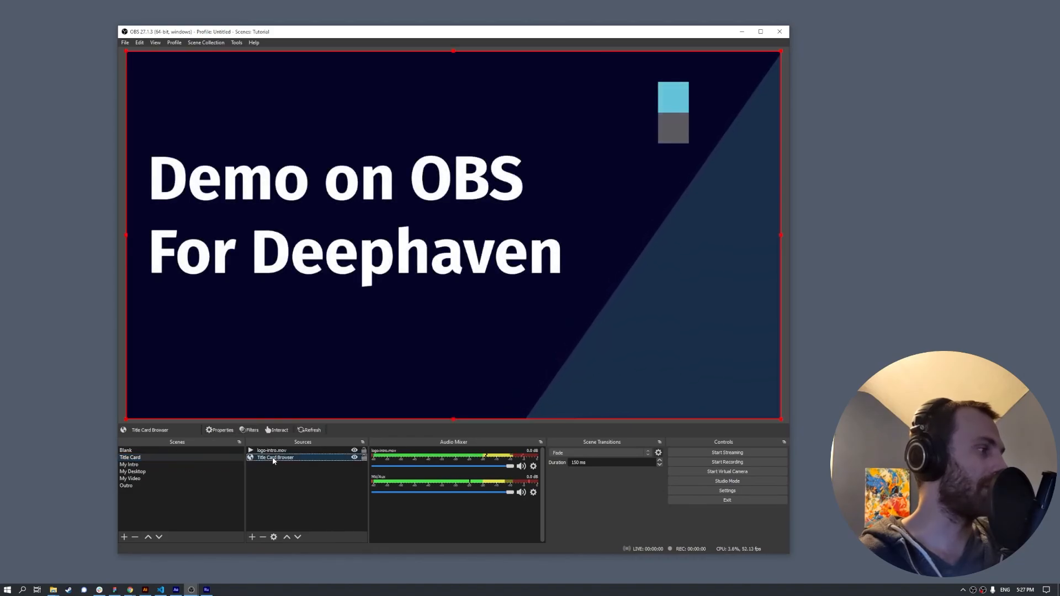
{"action": "right_click", "coordinate": [272, 458]}
{"action": "left_click", "coordinate": [300, 450]}
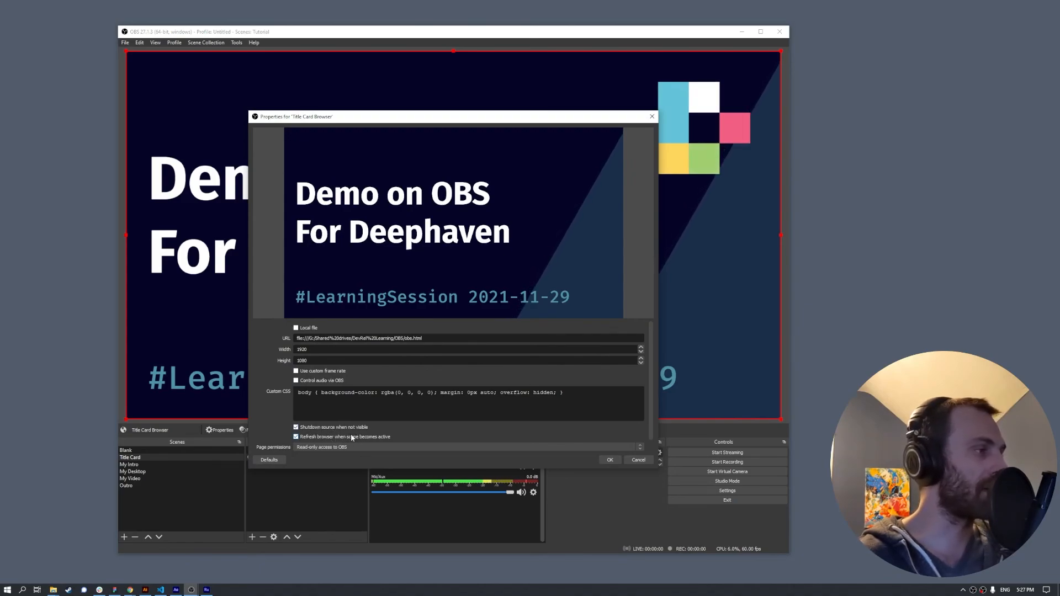
{"action": "left_click", "coordinate": [607, 461]}
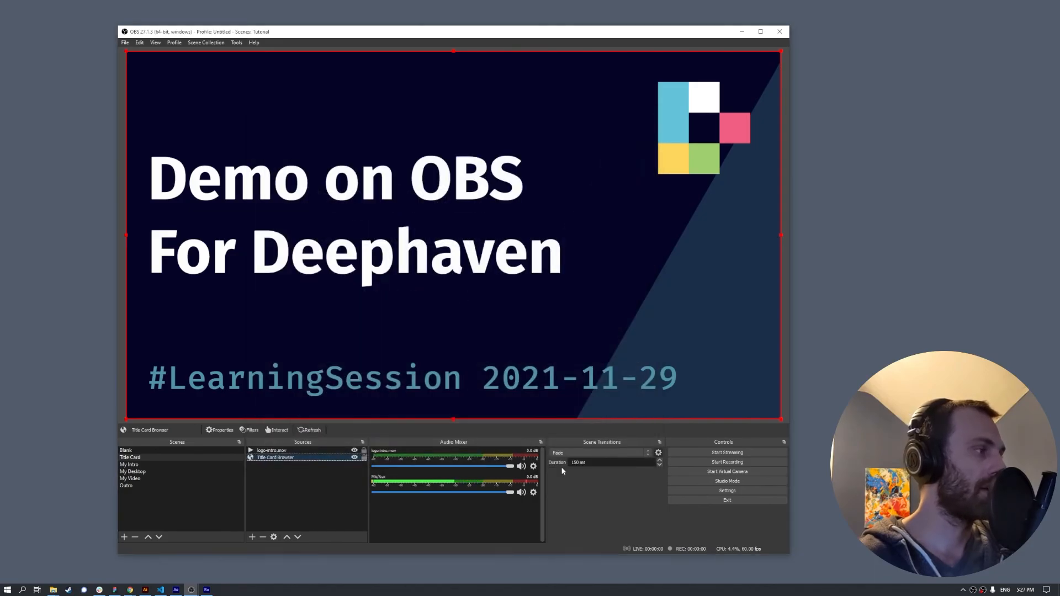
{"action": "left_click", "coordinate": [147, 470]}
{"action": "left_click", "coordinate": [666, 361]}
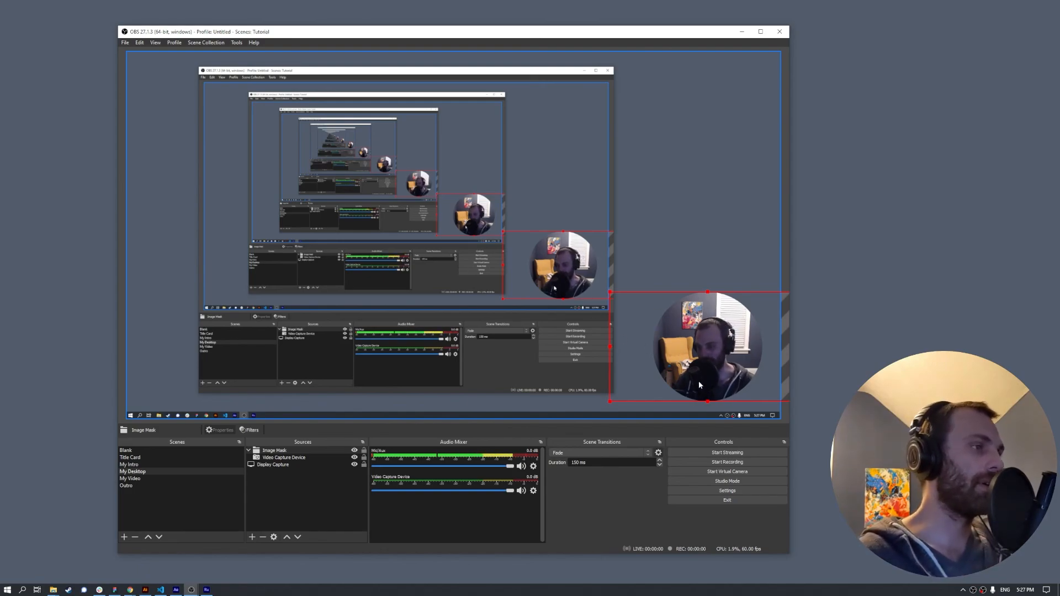
{"action": "left_click_drag", "start_coordinate": [701, 348], "coordinate": [667, 351]}
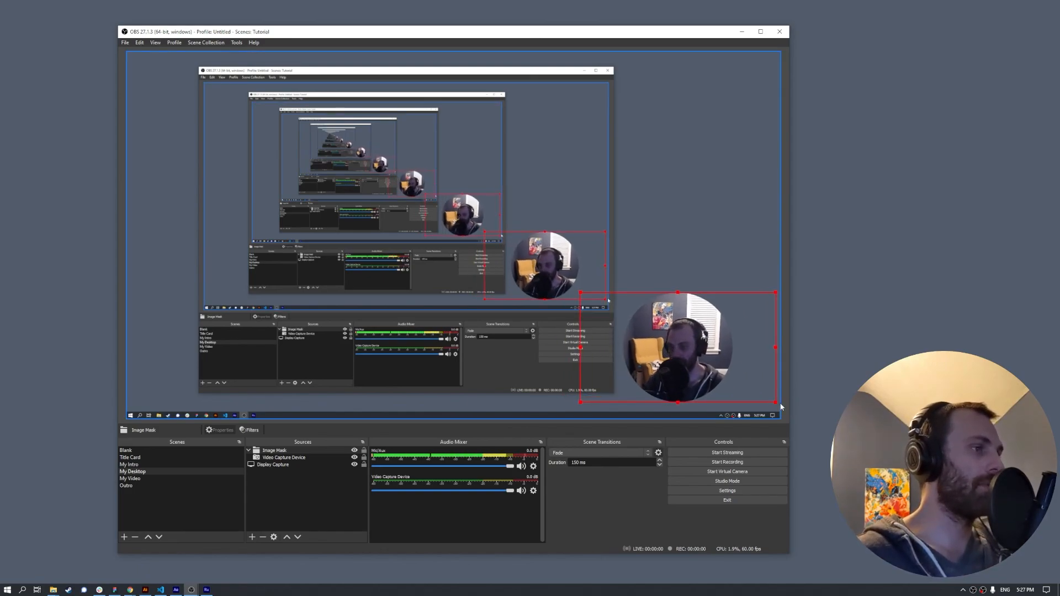
{"action": "left_click_drag", "start_coordinate": [775, 402], "coordinate": [740, 409]}
{"action": "left_click_drag", "start_coordinate": [691, 370], "coordinate": [721, 366]}
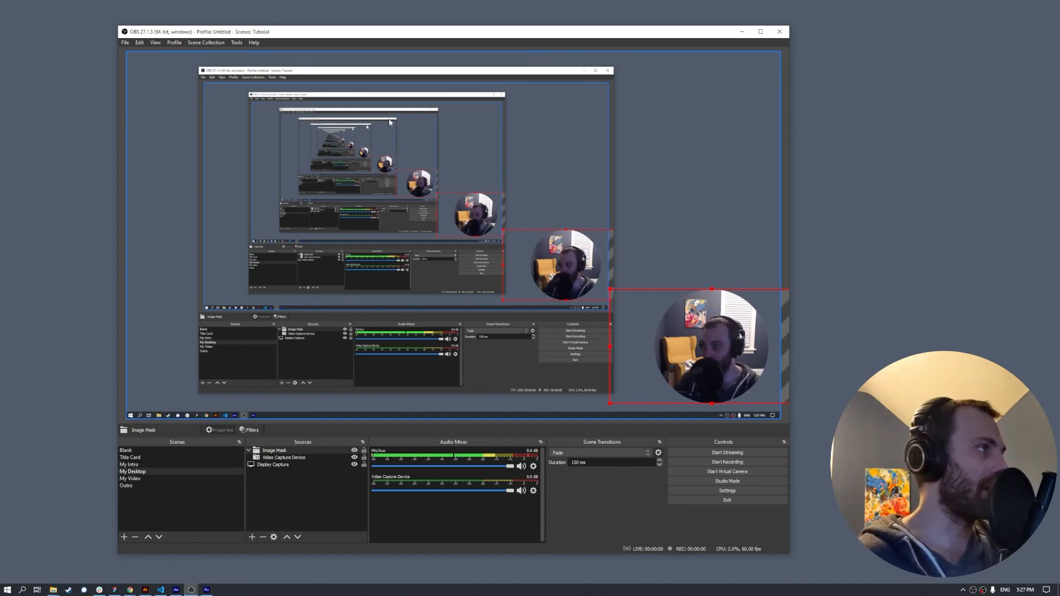
- Load the media-switcher.lua script in the Scripts manager
{"action": "left_click", "coordinate": [241, 42]}
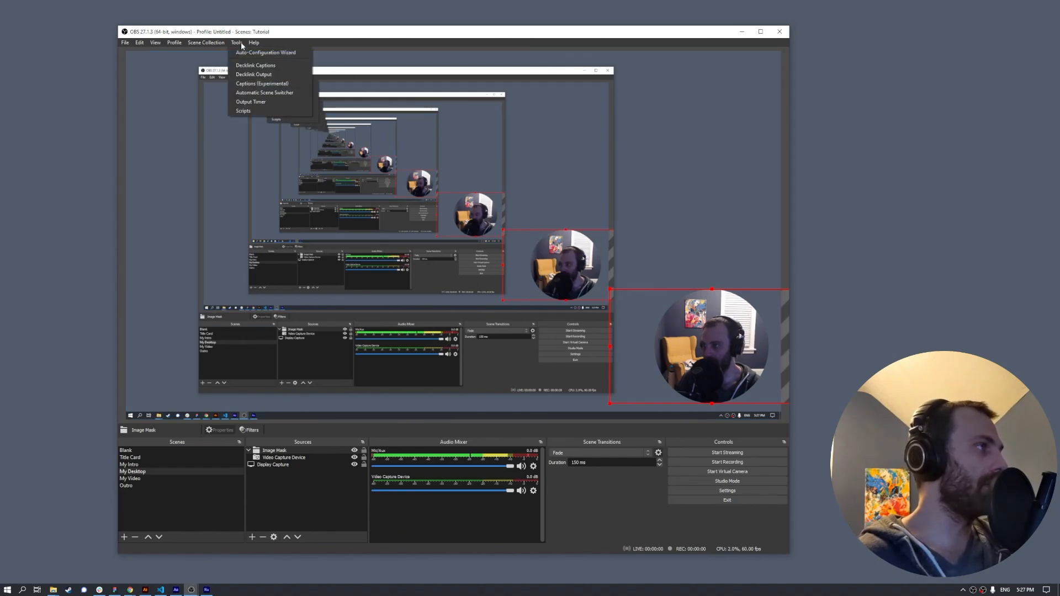
{"action": "left_click", "coordinate": [249, 109]}
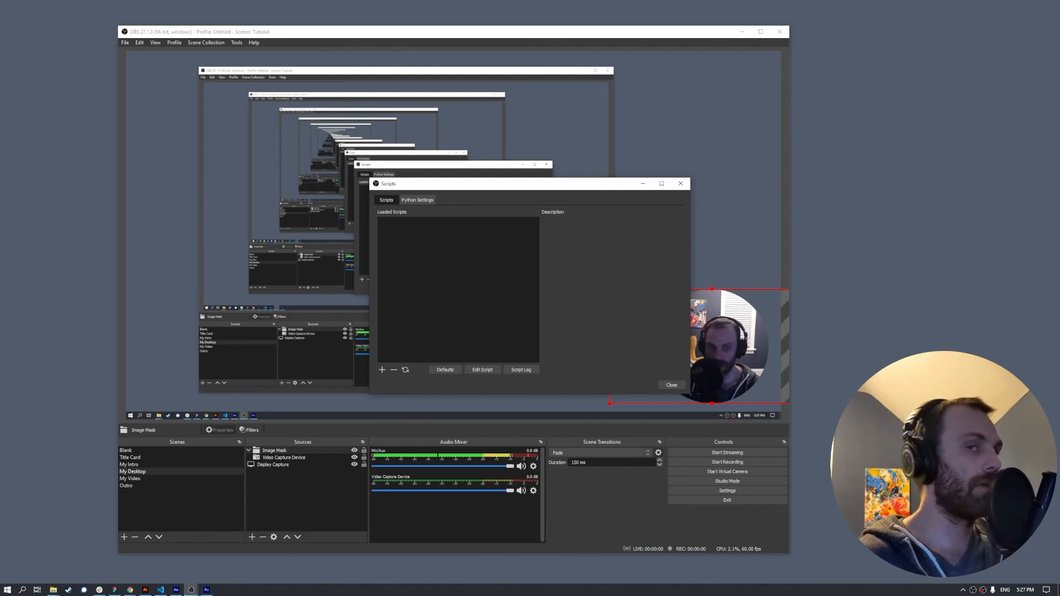
{"action": "left_click_drag", "start_coordinate": [1059, 190], "coordinate": [1059, 165]}
{"action": "left_click", "coordinate": [381, 369]}
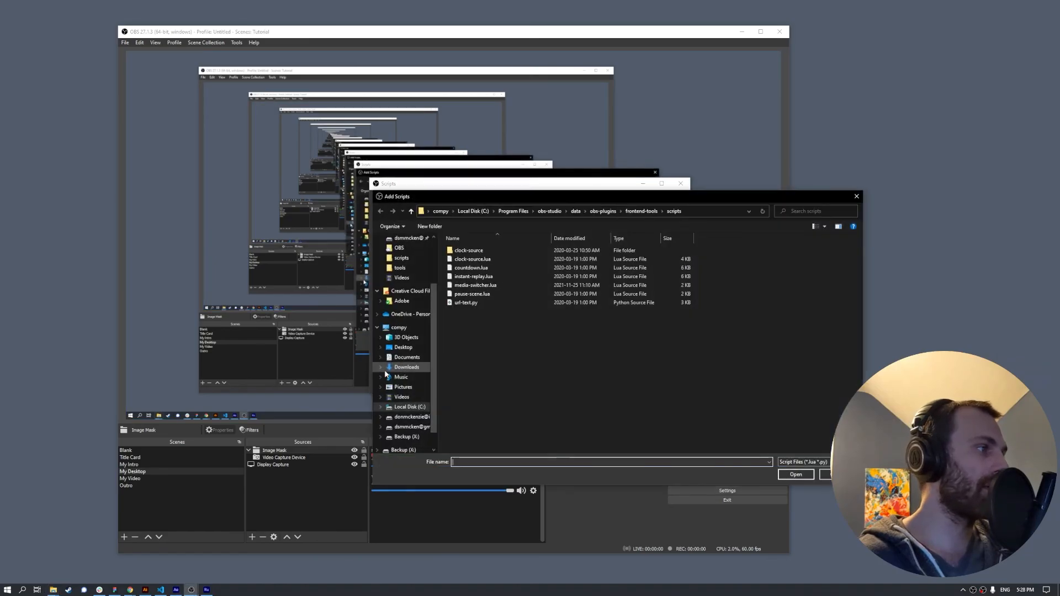
{"action": "left_click", "coordinate": [492, 286]}
{"action": "left_click", "coordinate": [795, 474]}
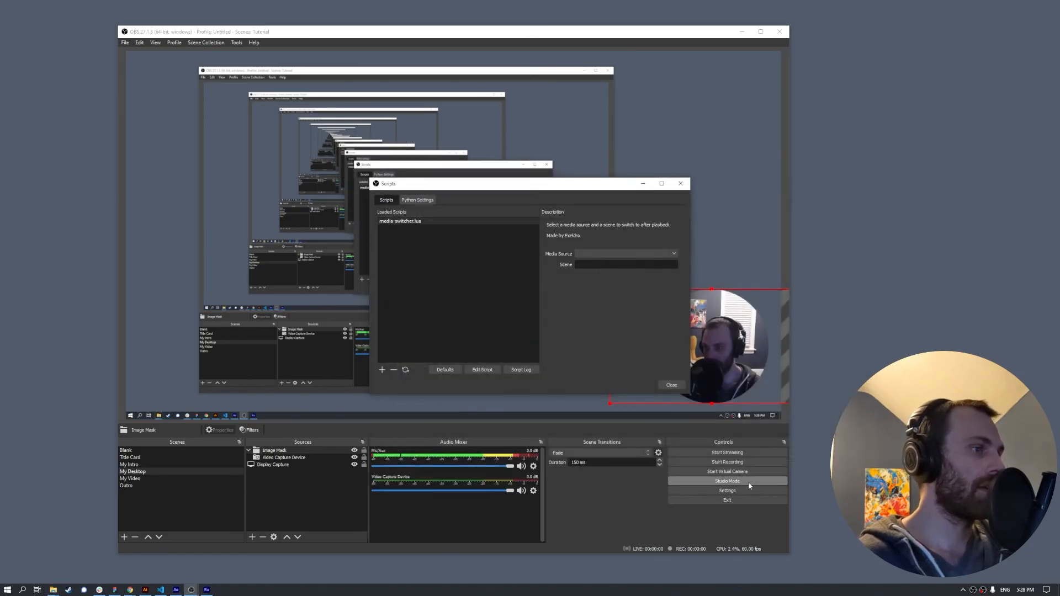
- Set the script's Media Source to logo-intro.mov and Scene to My Intro, then test from Title Card
{"action": "left_click", "coordinate": [674, 255]}
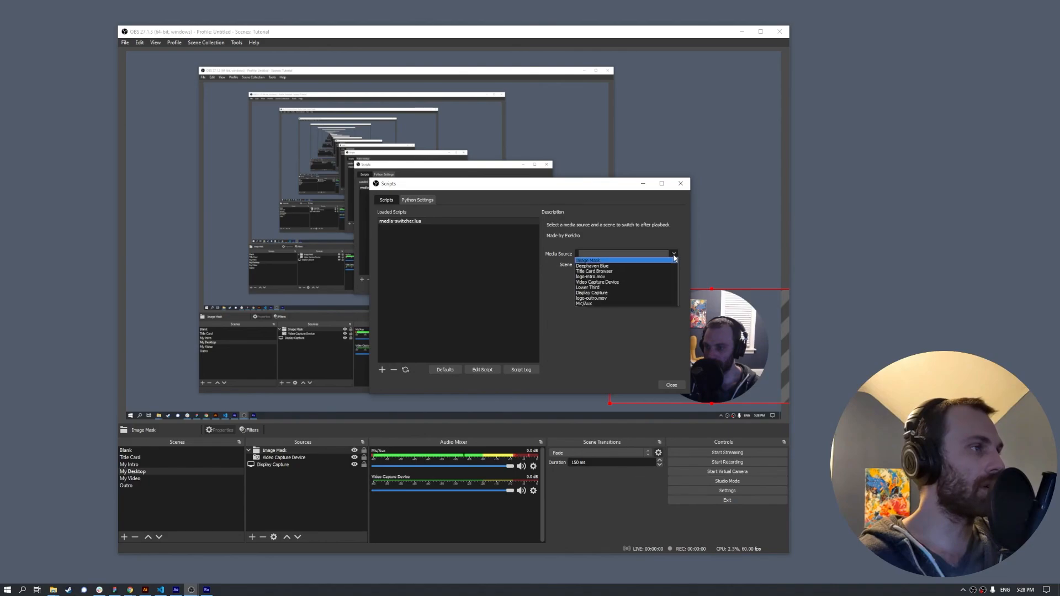
{"action": "left_click", "coordinate": [590, 276]}
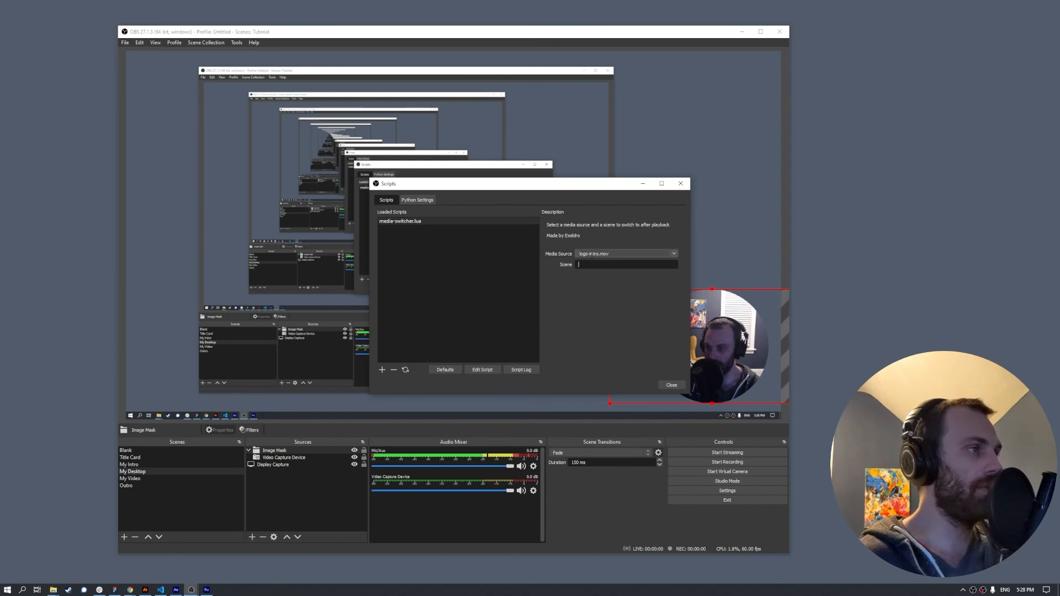
{"action": "type", "text": "My Intro"}
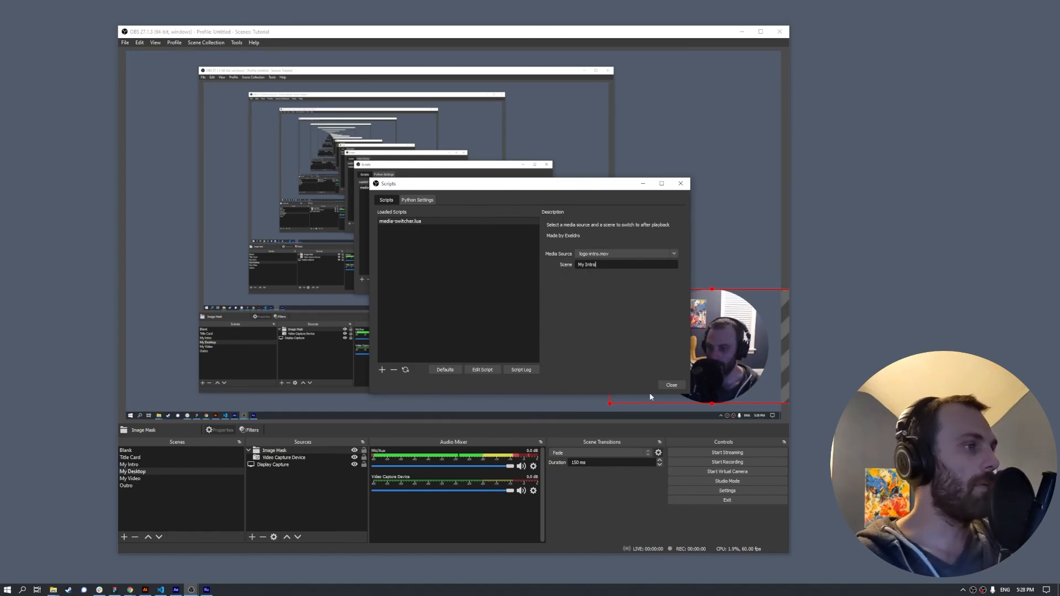
{"action": "left_click", "coordinate": [671, 385]}
{"action": "left_click", "coordinate": [135, 458]}
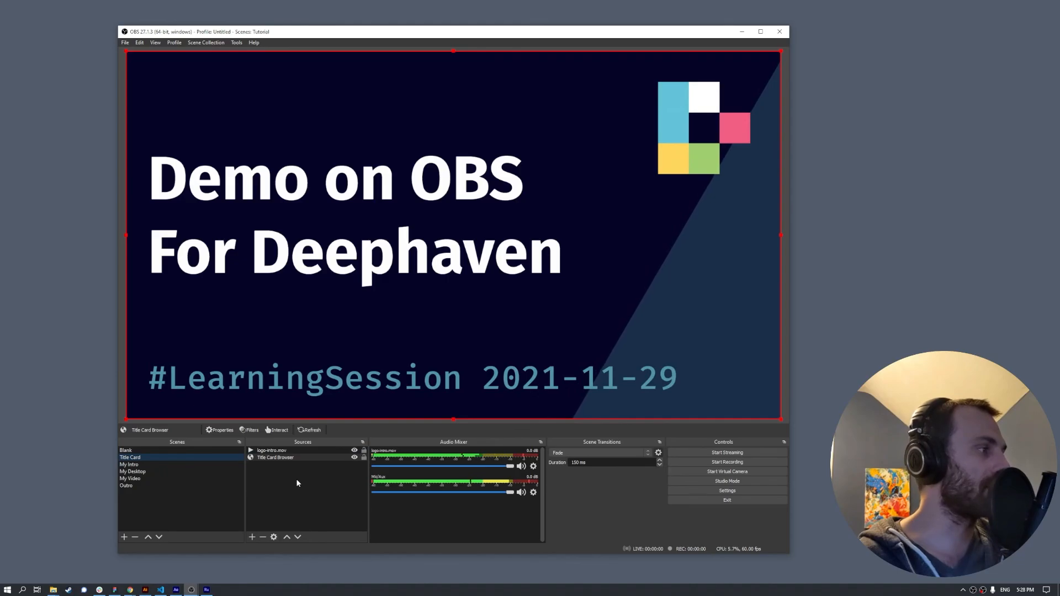
{"action": "key", "text": "Down"}
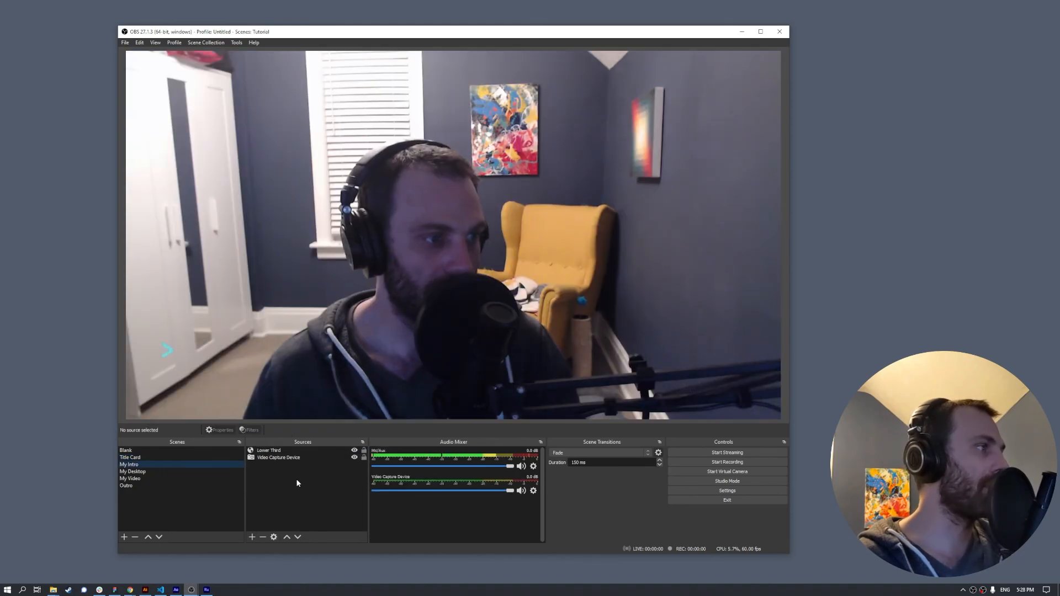